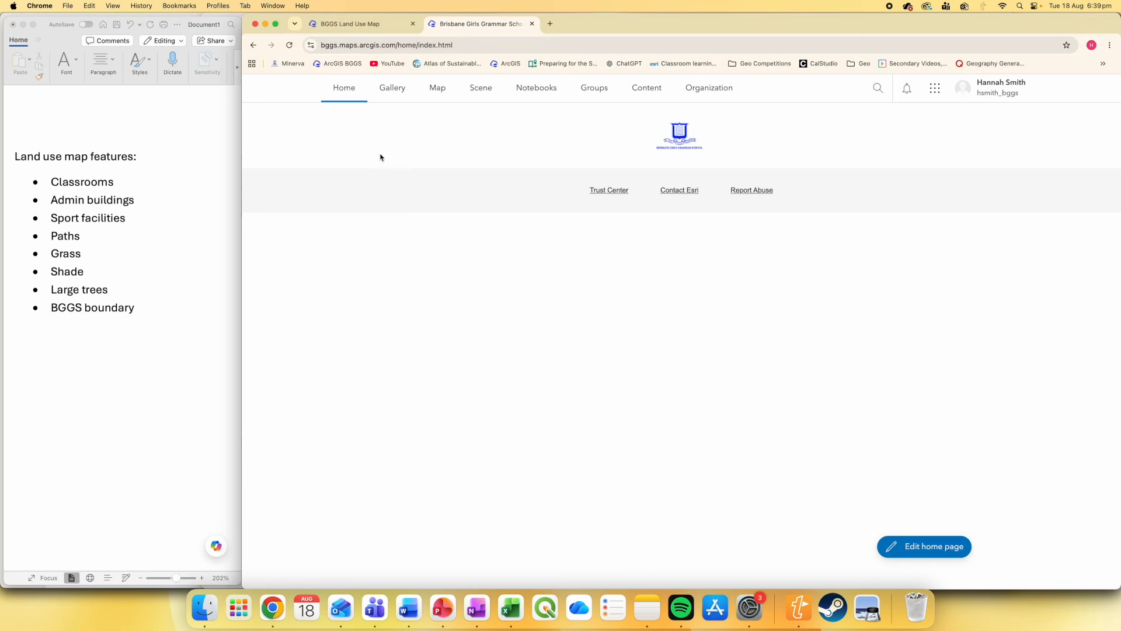
# Open a new map and locate Brisbane Girls Grammar School by searching for "brisbane girls grammar"
pyautogui.click(435, 94)
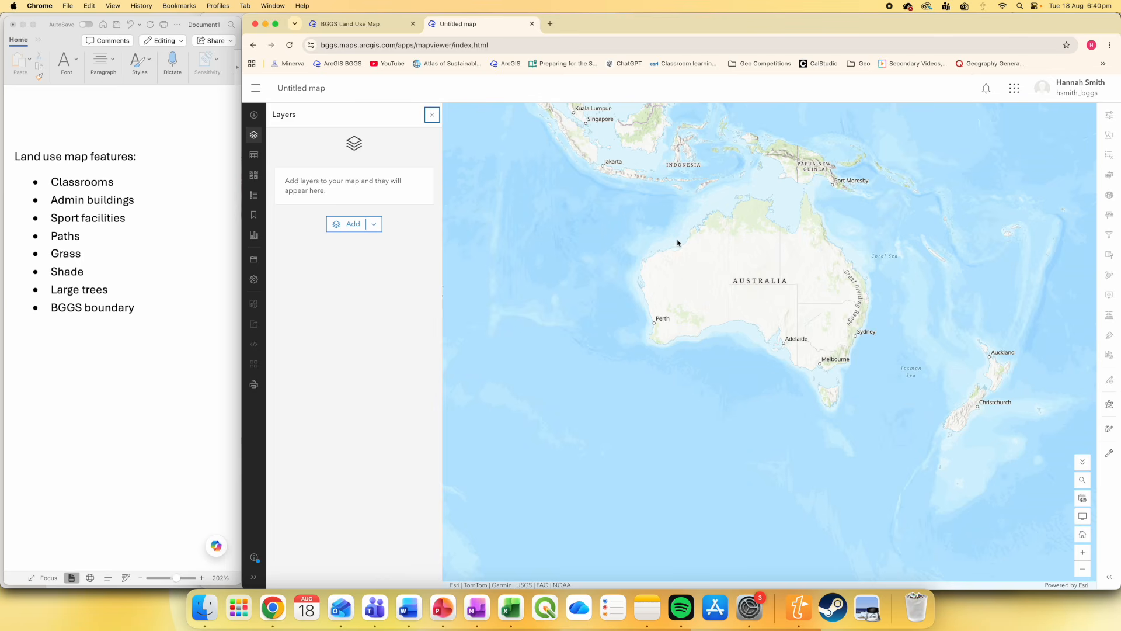
pyautogui.click(1082, 481)
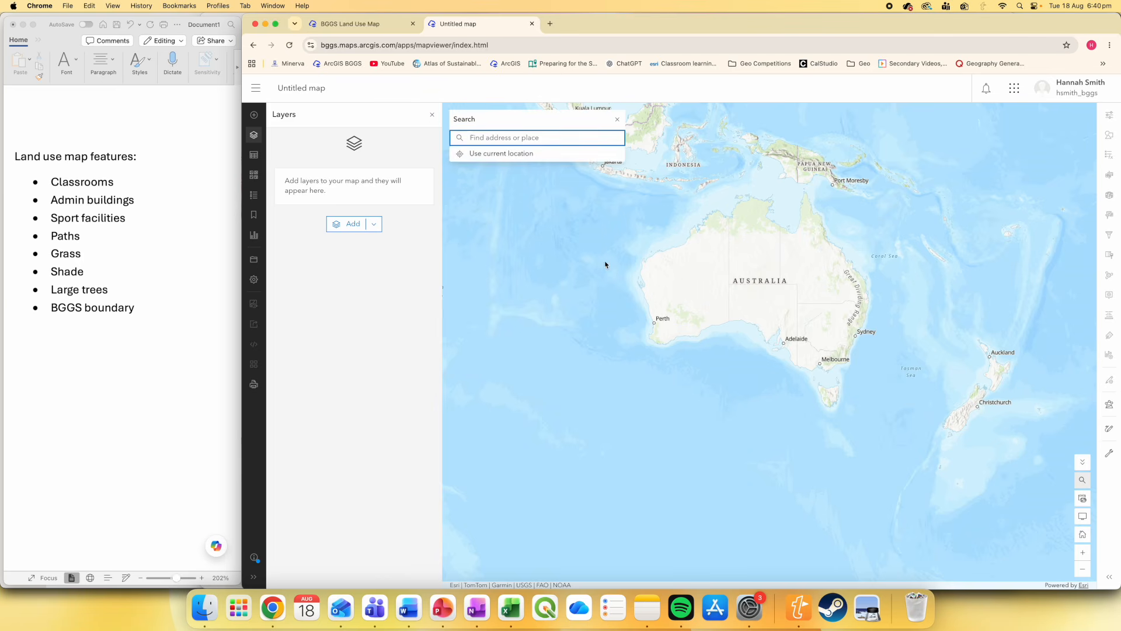
pyautogui.write('brisbane girls grammar')
pyautogui.press('Return')
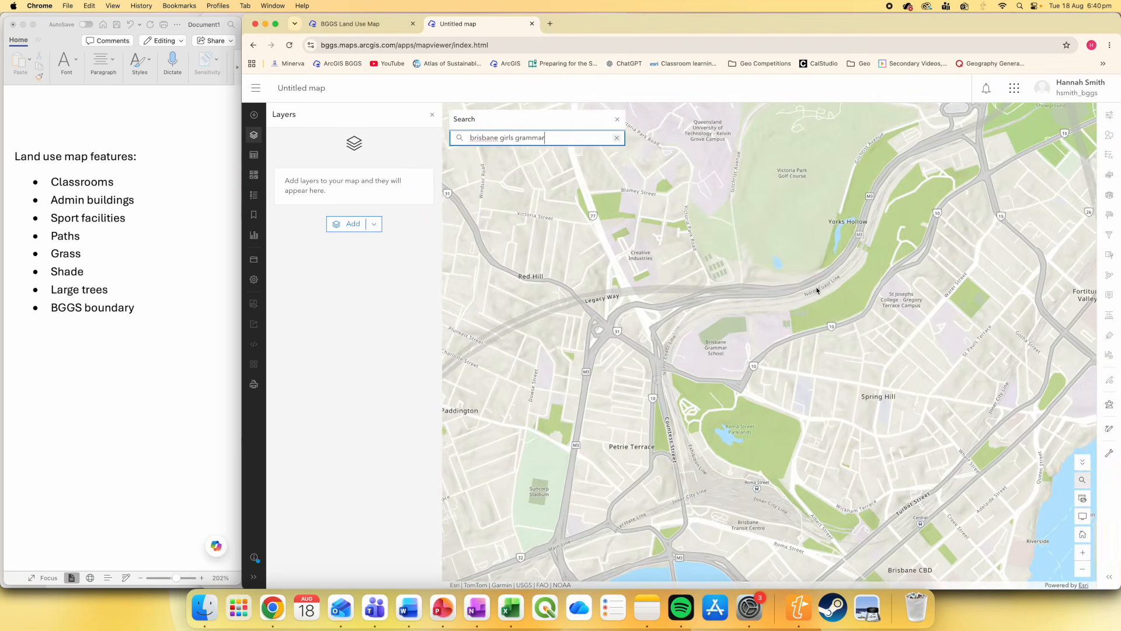
pyautogui.click(866, 259)
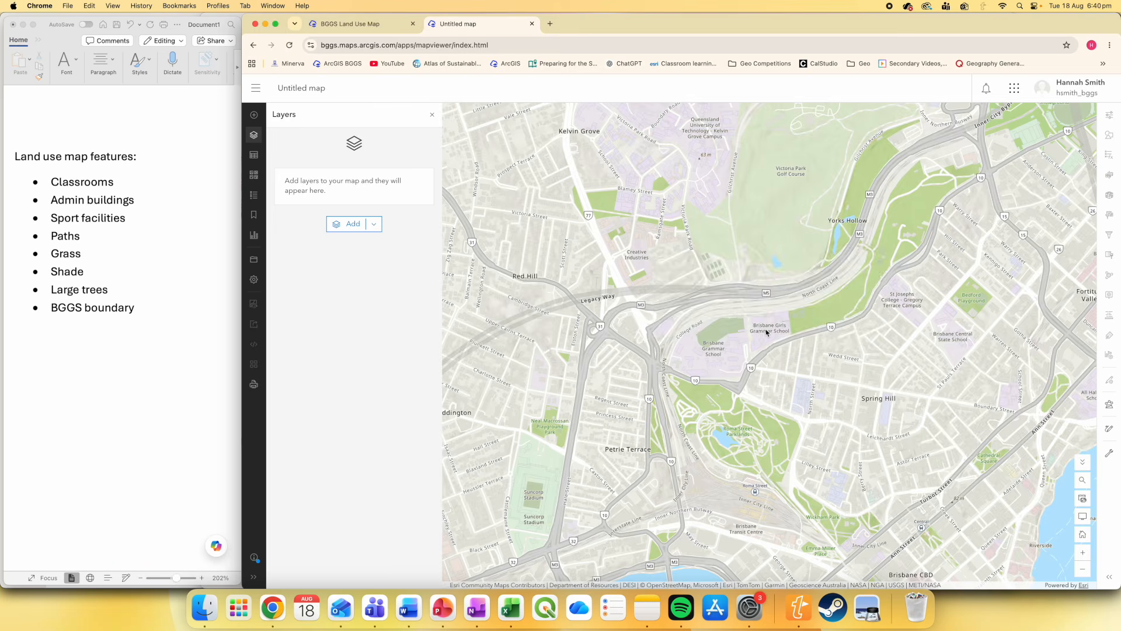
pyautogui.scroll(5, 762, 334)
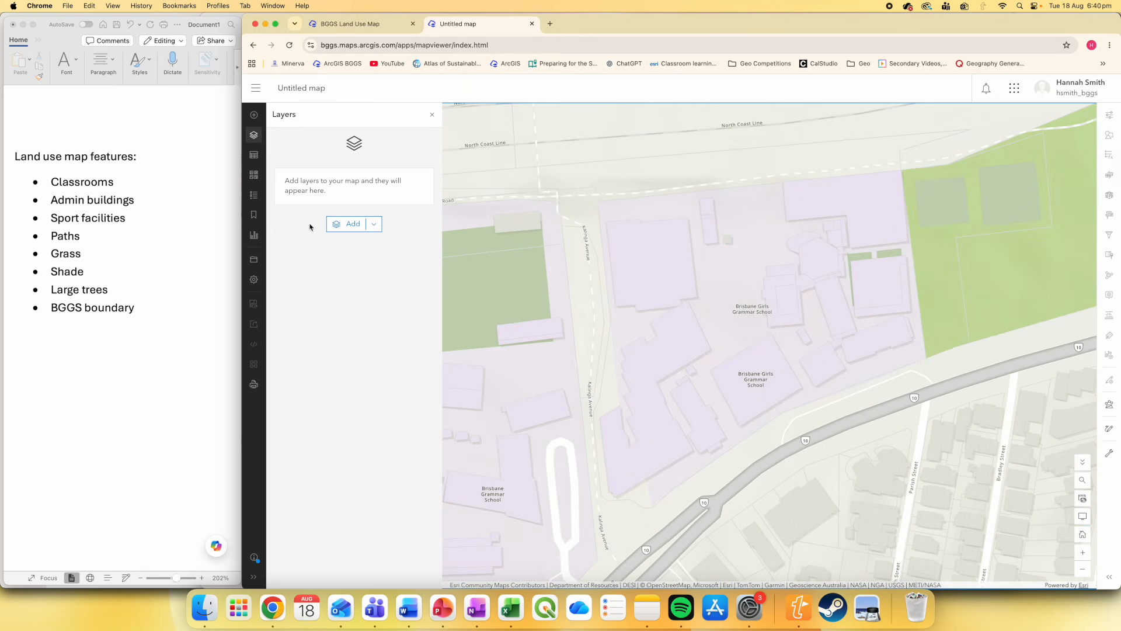
# Switch the basemap to Imagery and inspect the school campus from above
pyautogui.click(259, 175)
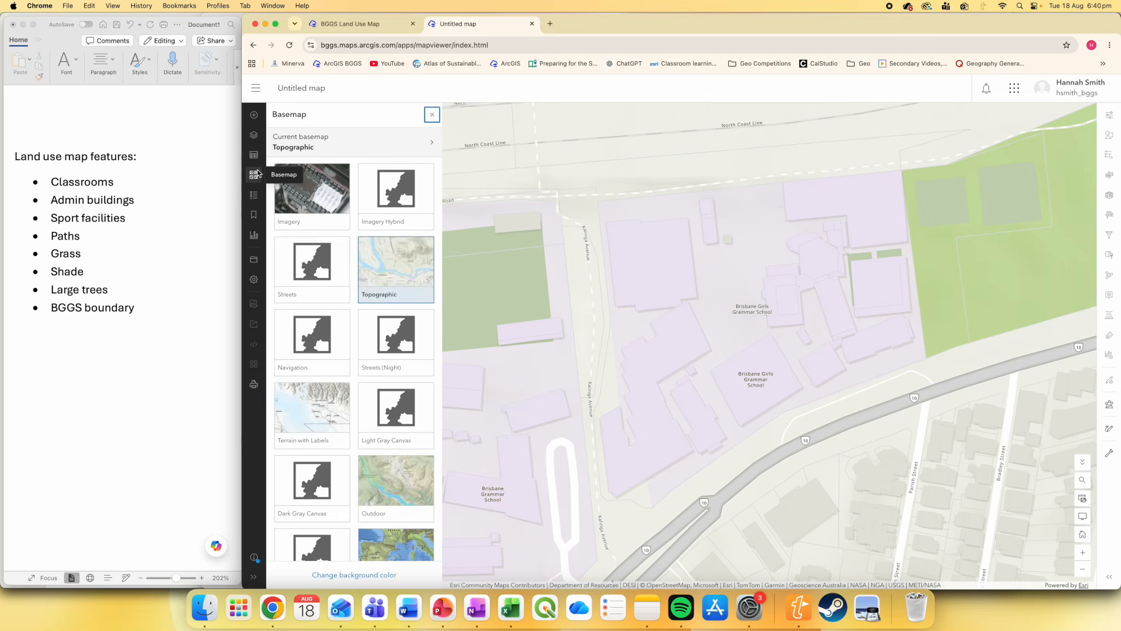
pyautogui.click(314, 196)
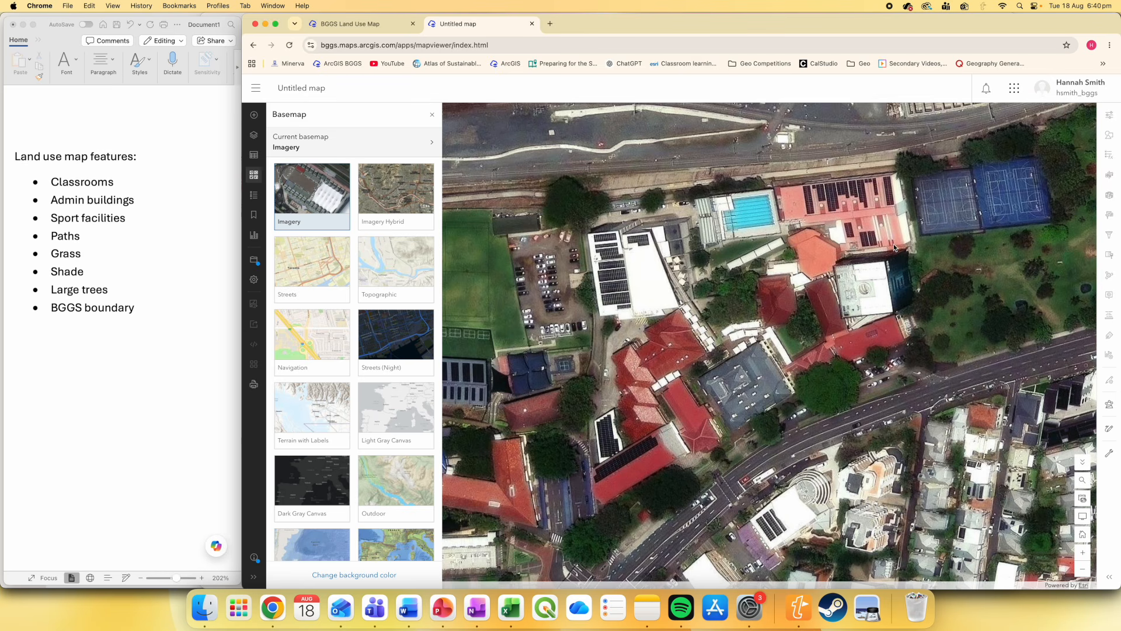
pyautogui.scroll(1, 772, 243)
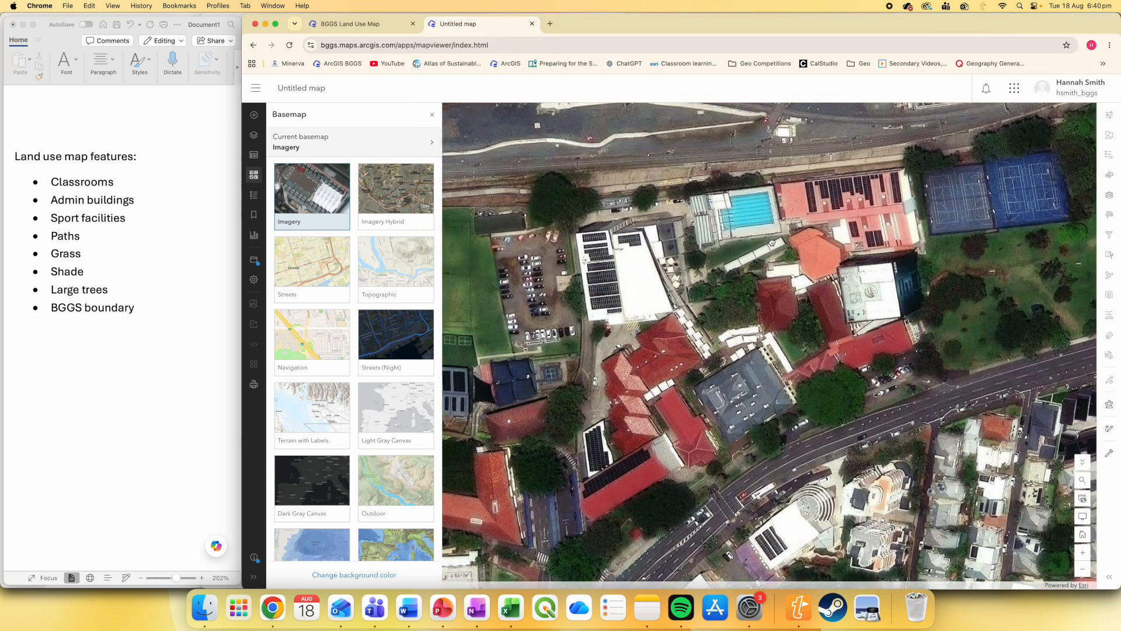
pyautogui.scroll(3, 772, 243)
pyautogui.scroll(-4, 742, 292)
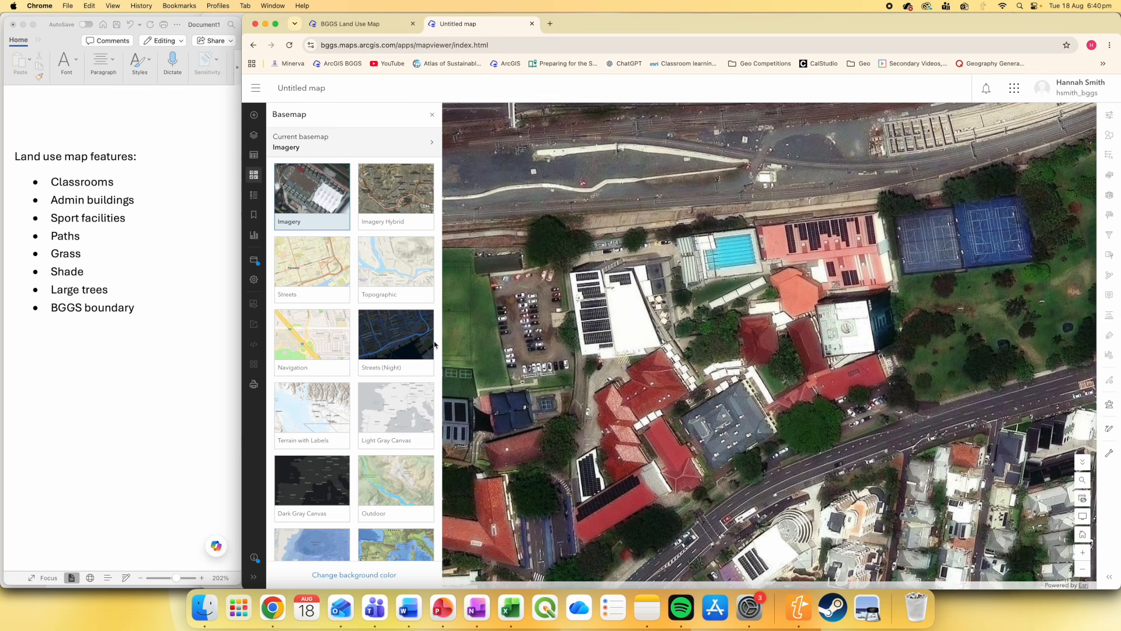
# Change the basemap to Community Map so the school's building footprints can be traced
pyautogui.scroll(-3, 347, 379)
pyautogui.scroll(-3, 346, 378)
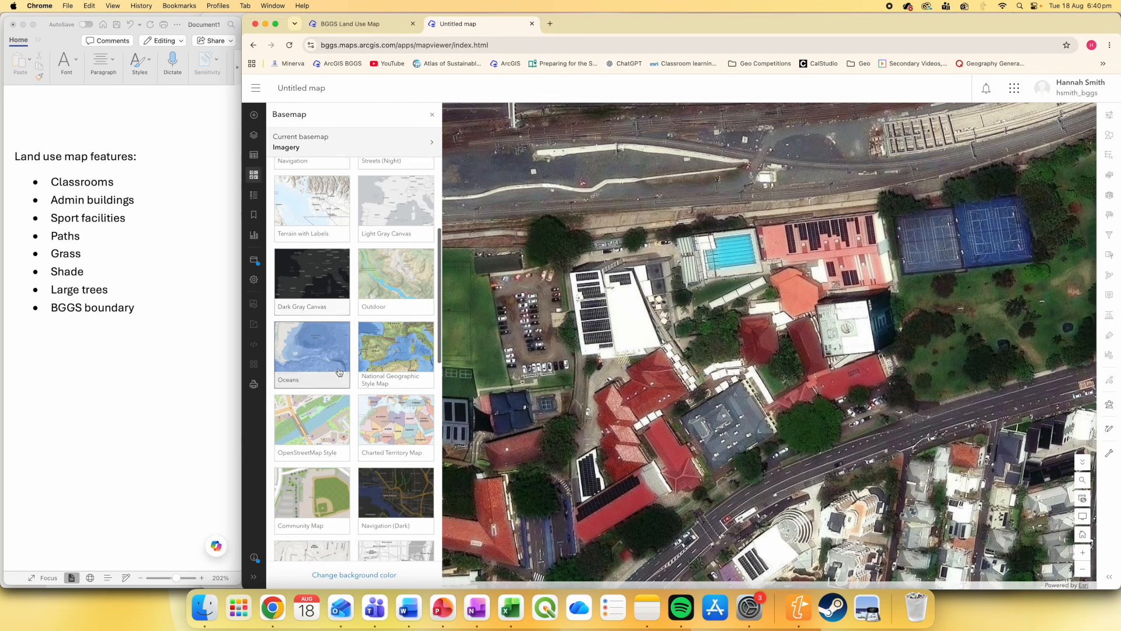
pyautogui.click(304, 434)
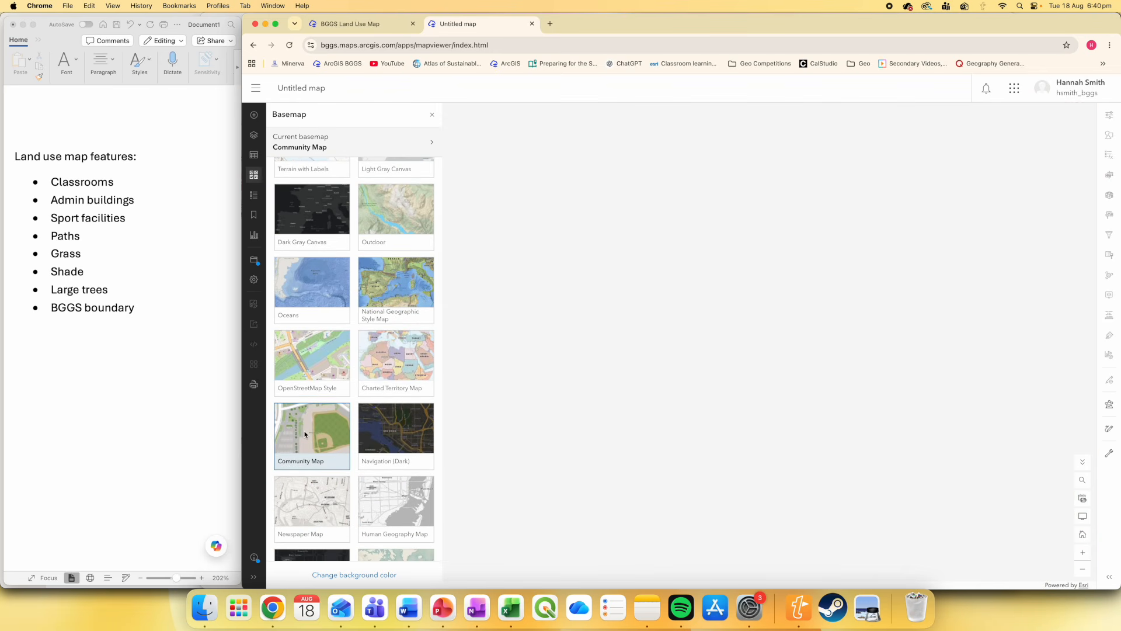
pyautogui.scroll(-2, 304, 434)
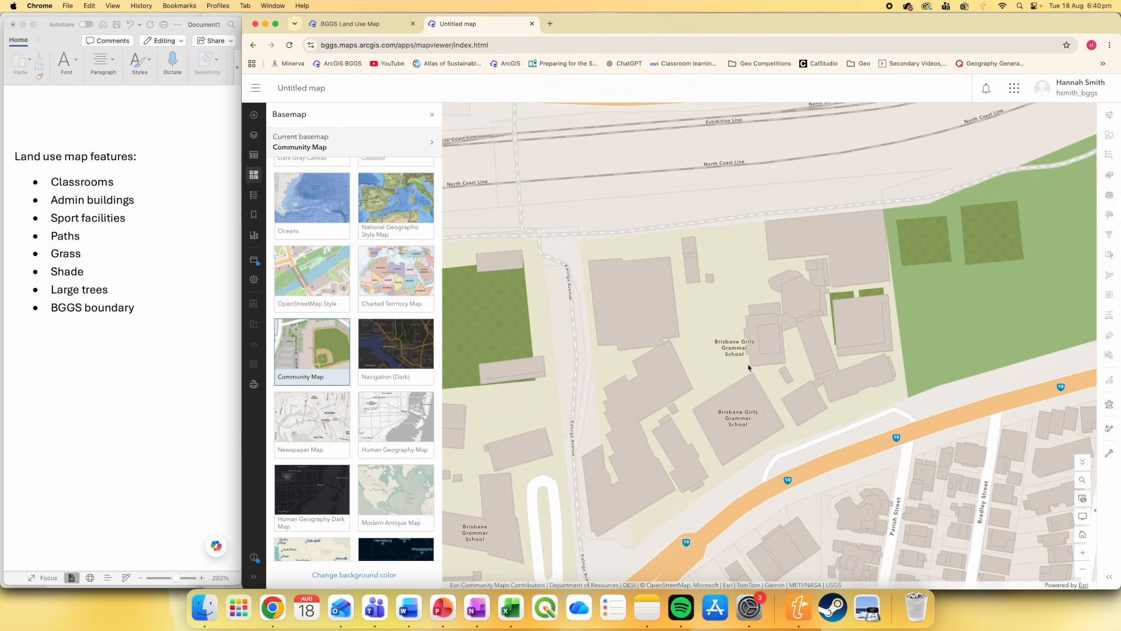
pyautogui.moveTo(750, 367); pyautogui.dragTo(741, 357)
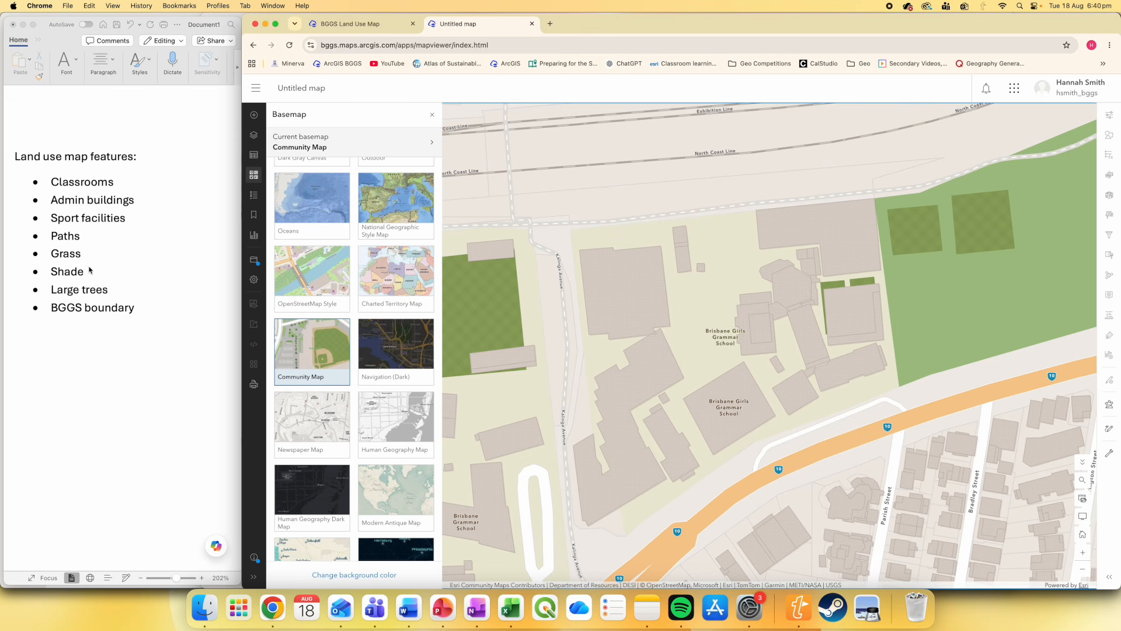
# Add a sketch layer to the map and activate straight-edged polygon drawing
pyautogui.click(255, 138)
pyautogui.click(372, 224)
pyautogui.click(321, 288)
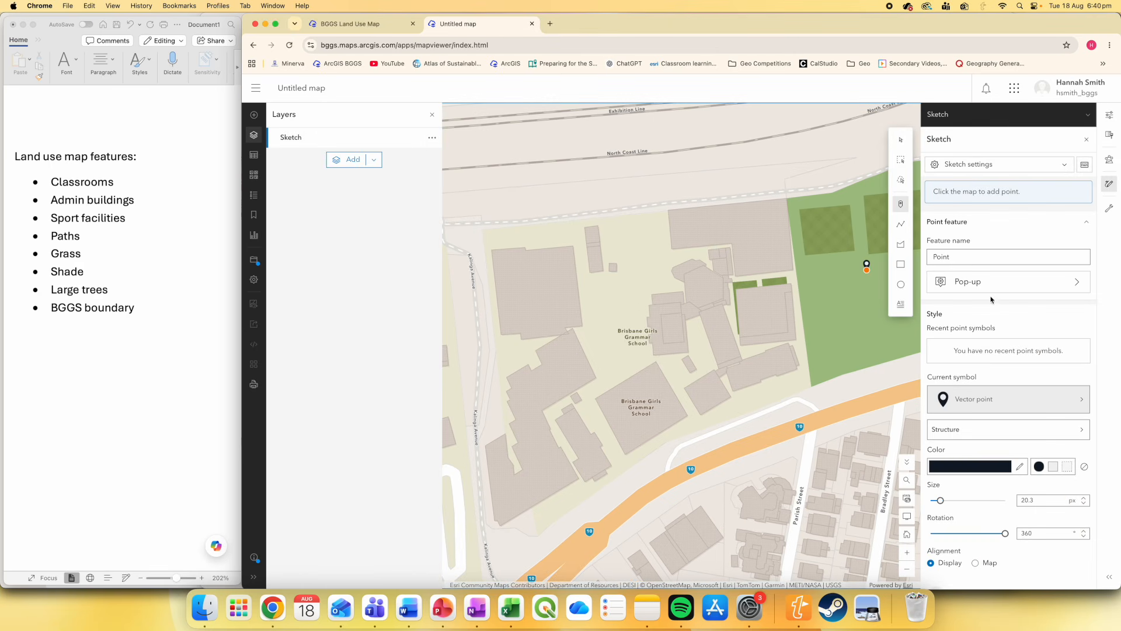
pyautogui.click(902, 246)
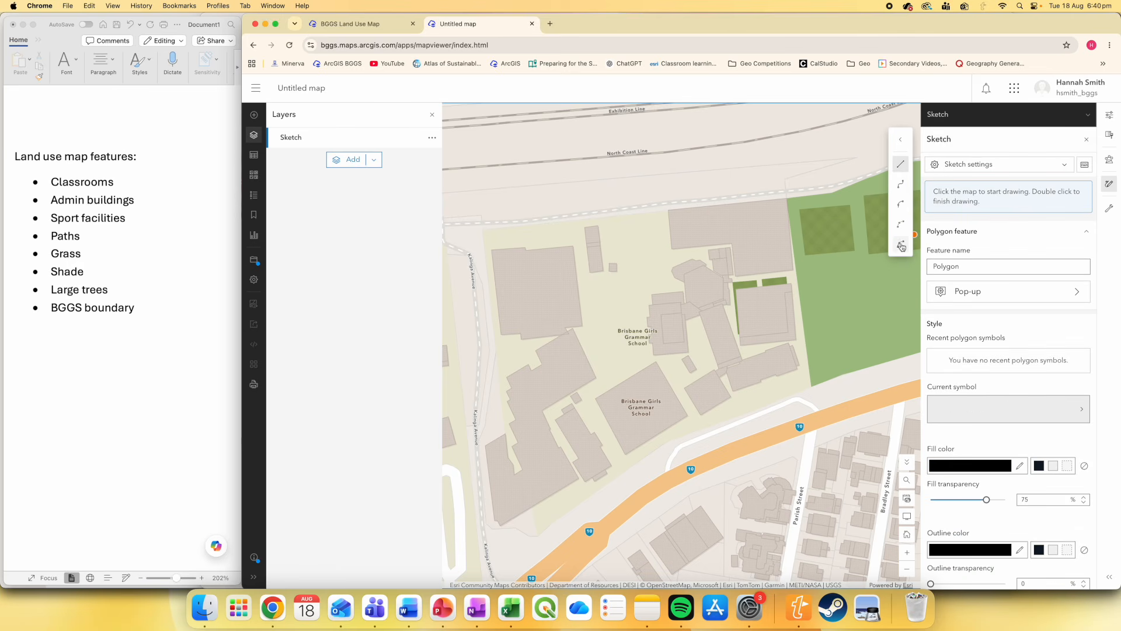
pyautogui.click(902, 140)
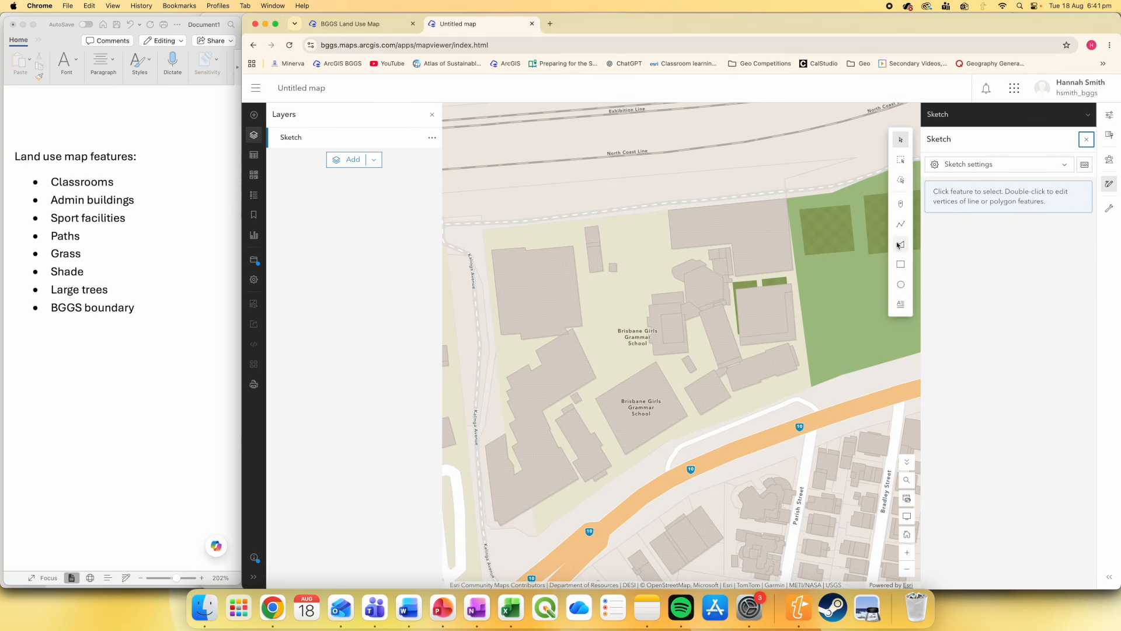
pyautogui.click(906, 248)
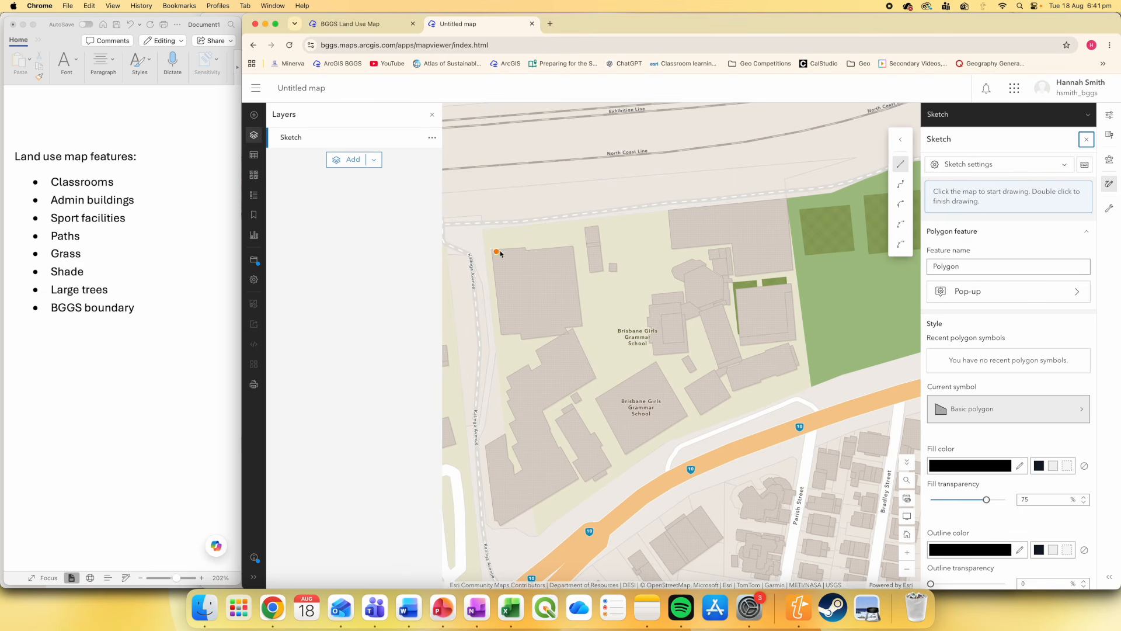
# Set the polygon style to a light blue fill (#6eb1ff) with 0% fill transparency
pyautogui.scroll(-2, 1017, 338)
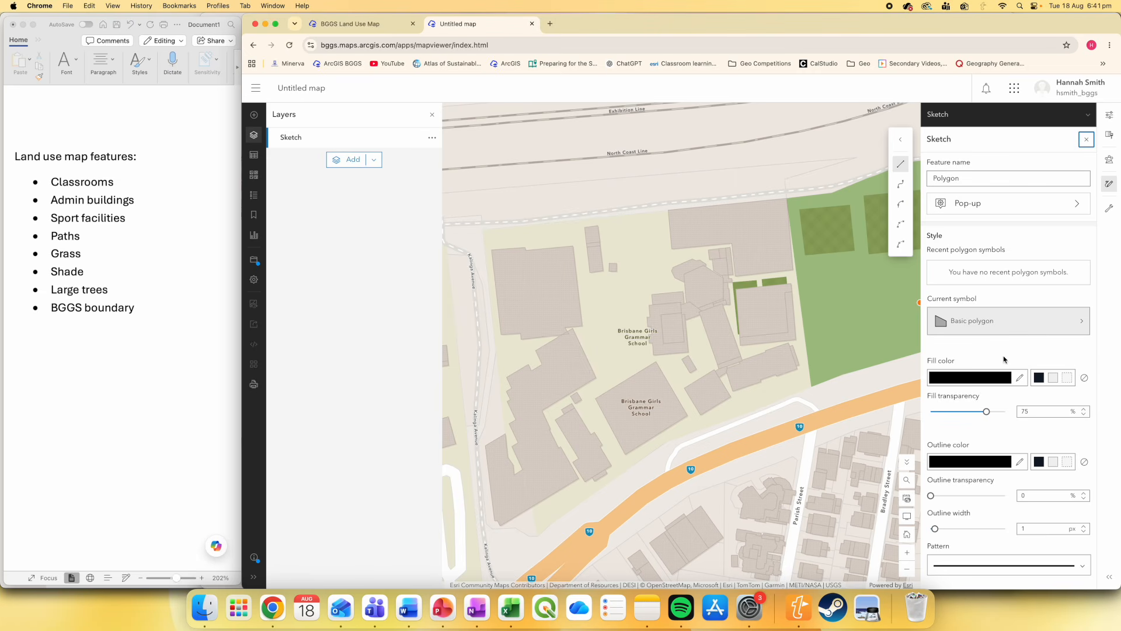
pyautogui.click(1020, 377)
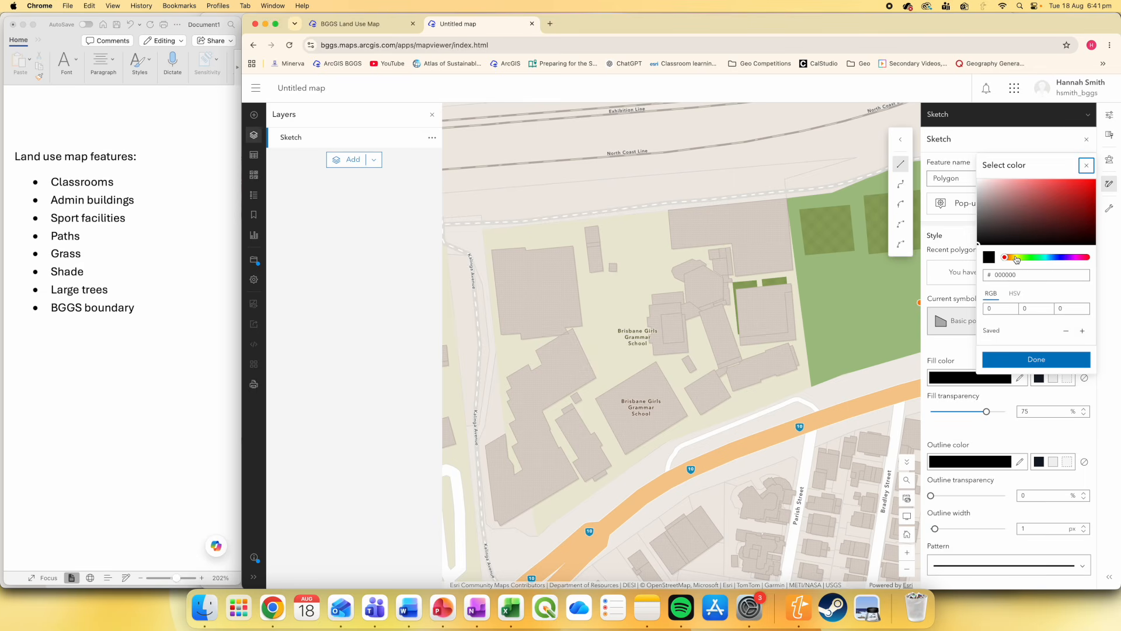
pyautogui.click(1053, 258)
pyautogui.moveTo(1049, 205); pyautogui.dragTo(1045, 178)
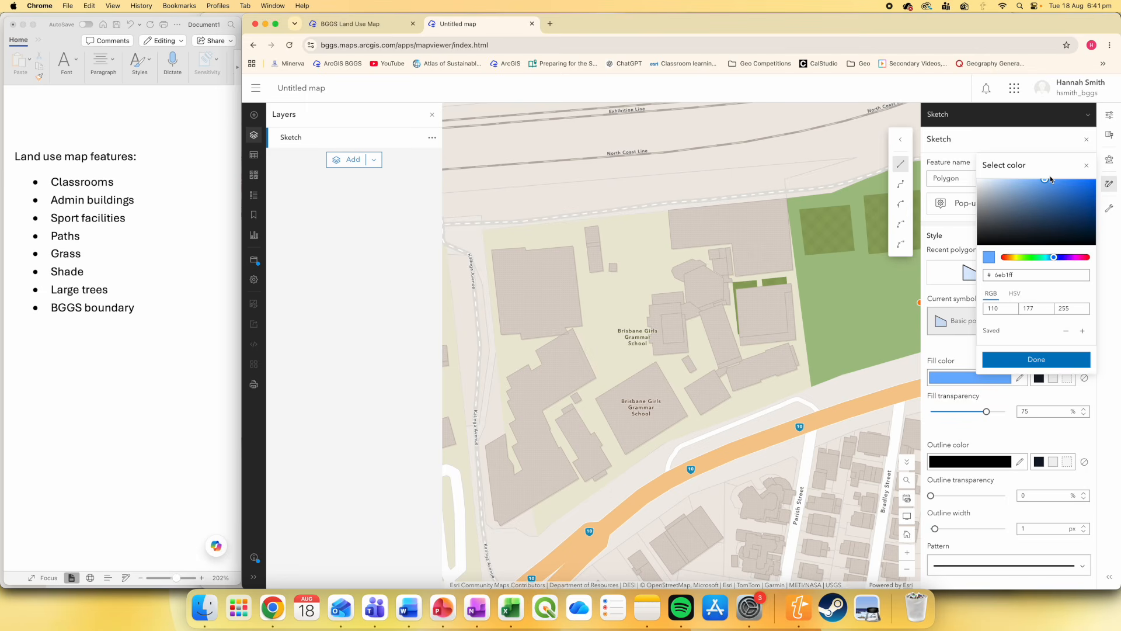
pyautogui.click(1036, 365)
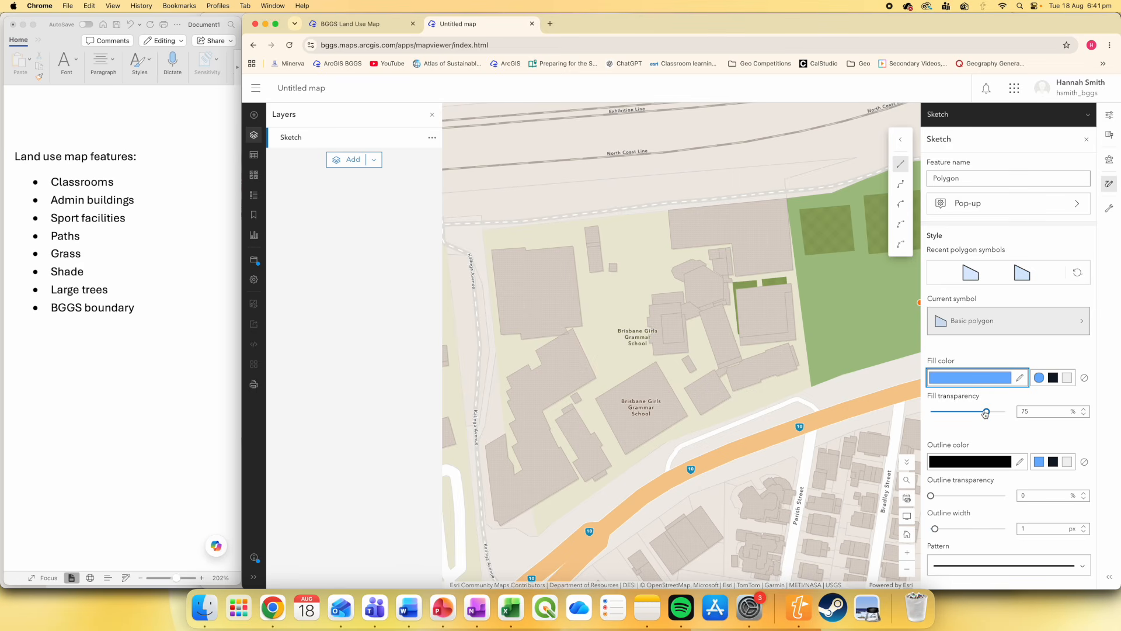
pyautogui.moveTo(986, 414); pyautogui.dragTo(931, 412)
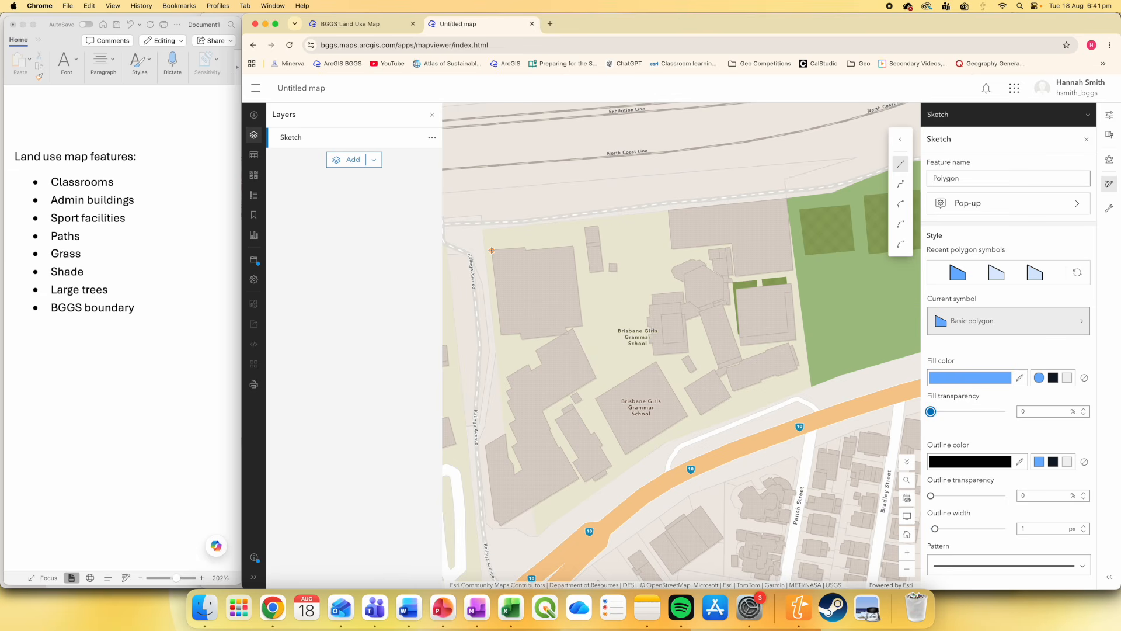
# Draw a blue polygon over the square building beside the park on the campus's eastern side
pyautogui.click(746, 291)
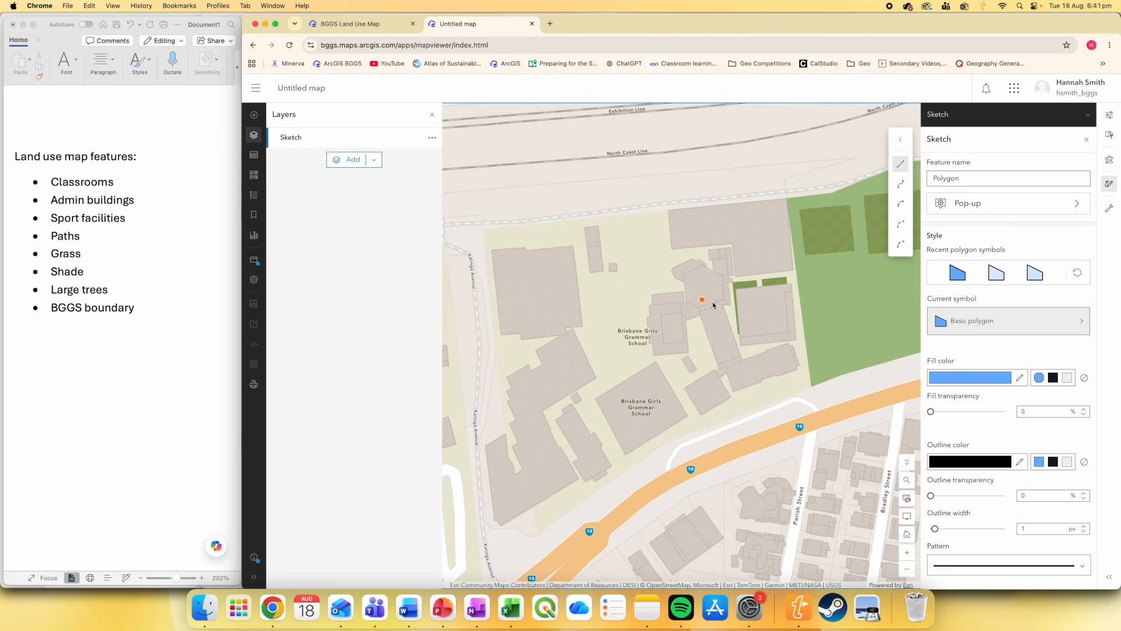
pyautogui.click(739, 291)
pyautogui.click(790, 284)
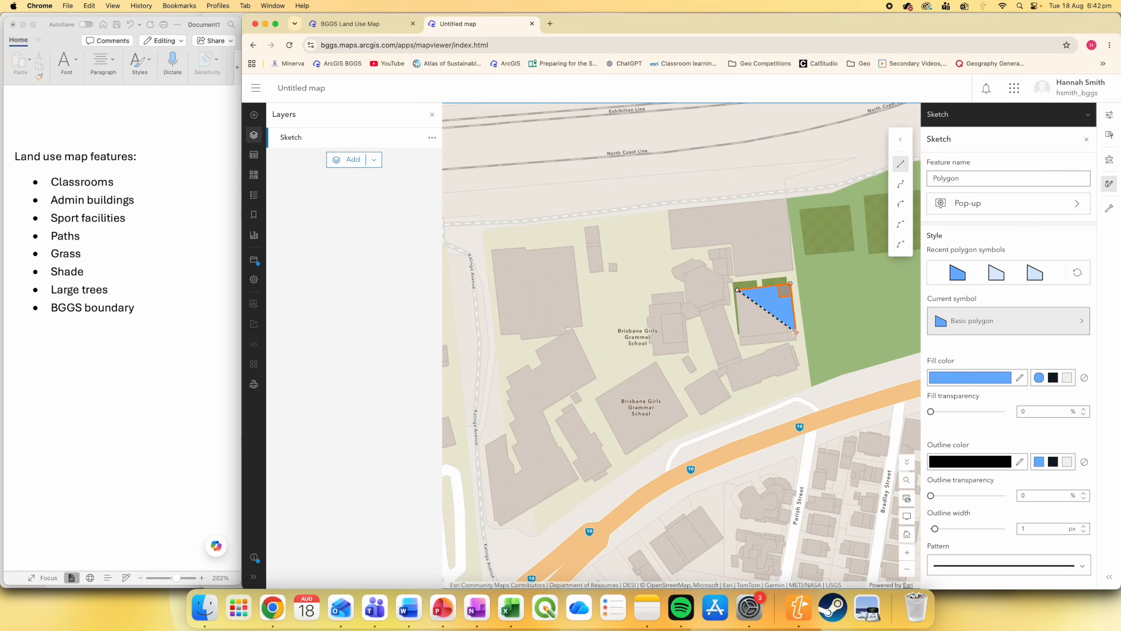
pyautogui.click(797, 339)
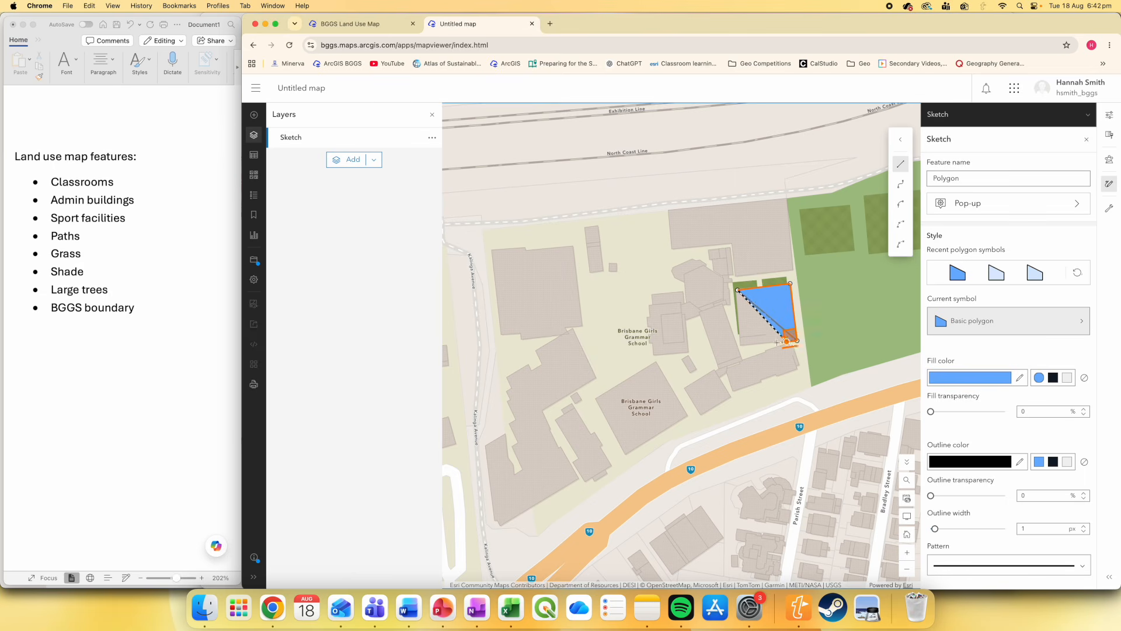
pyautogui.click(742, 344)
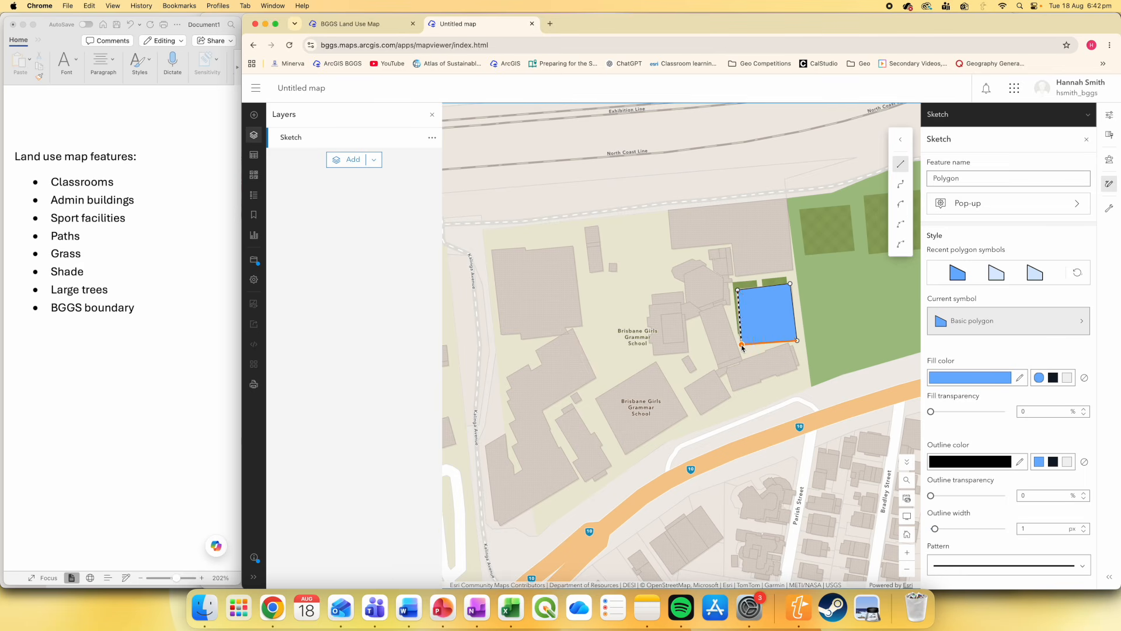
pyautogui.click(738, 291)
# Trace the connected L-shaped building west and south of the square one as a single blue polygon
pyautogui.click(734, 390)
pyautogui.click(800, 368)
pyautogui.click(791, 344)
pyautogui.click(743, 360)
pyautogui.click(725, 307)
pyautogui.click(732, 306)
pyautogui.click(730, 249)
pyautogui.click(708, 250)
pyautogui.click(711, 259)
pyautogui.click(715, 259)
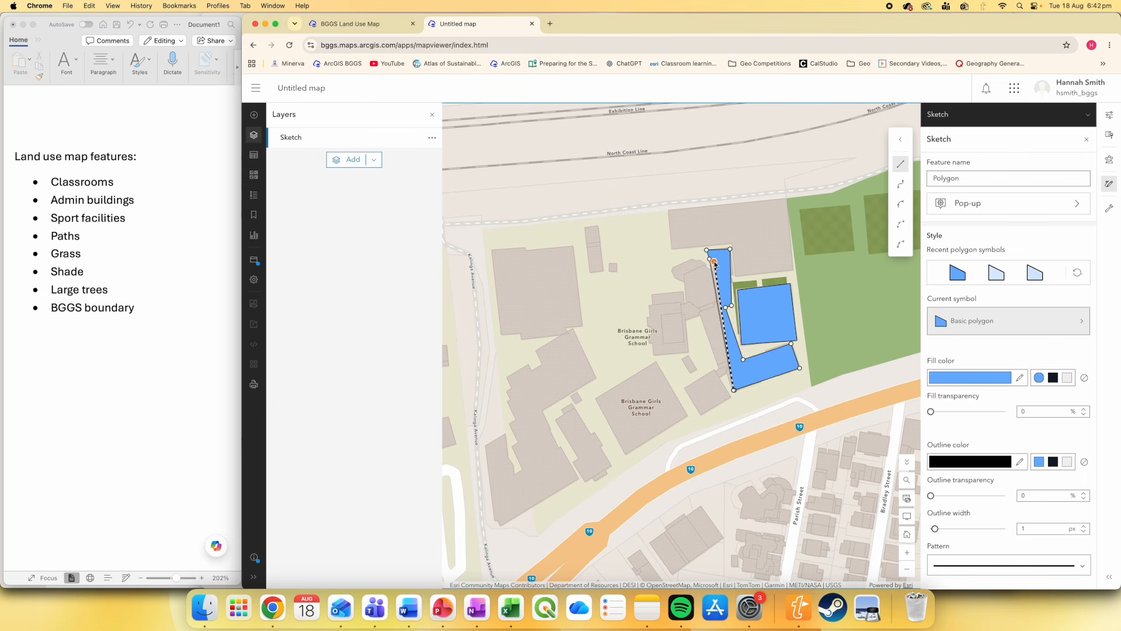
pyautogui.click(714, 272)
pyautogui.click(705, 266)
pyautogui.click(686, 272)
pyautogui.click(686, 301)
pyautogui.click(701, 313)
pyautogui.click(719, 368)
pyautogui.click(685, 388)
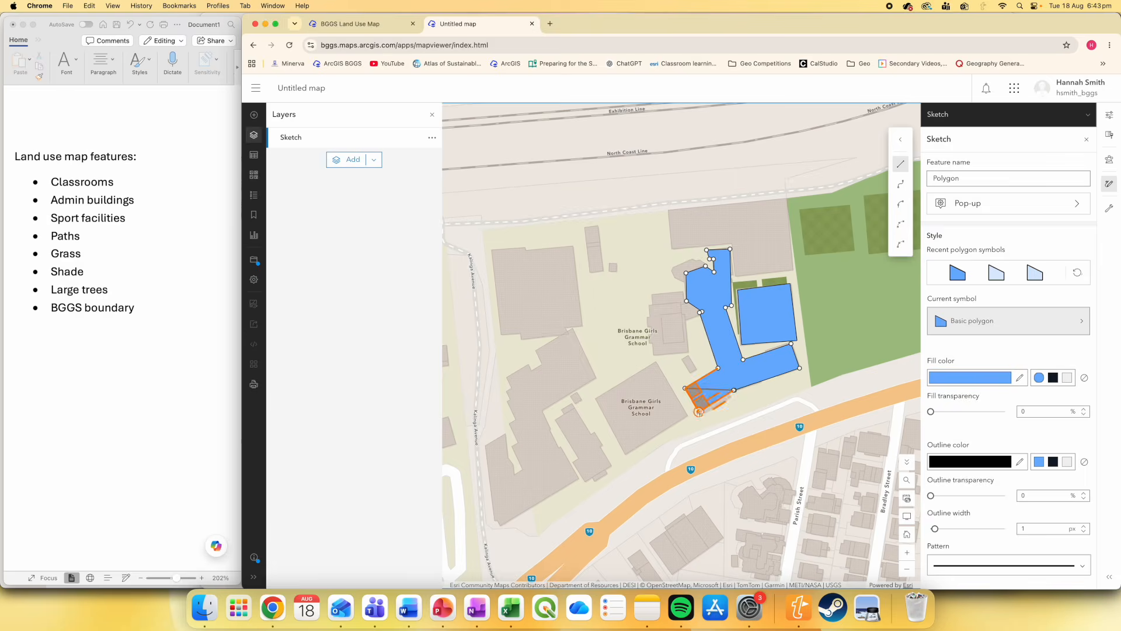
pyautogui.click(702, 414)
pyautogui.scroll(5, 714, 403)
pyautogui.click(748, 389)
pyautogui.doubleClick(745, 383)
# Trace the narrow building between the large stepped western building and the central square one as a blue polygon
pyautogui.scroll(-5, 789, 424)
pyautogui.click(625, 492)
pyautogui.click(594, 432)
pyautogui.click(615, 472)
pyautogui.click(612, 475)
pyautogui.doubleClick(622, 493)
# Try to trace the large stepped building along Kalinga Avenue, west of the narrow blue polygon
pyautogui.click(542, 448)
pyautogui.click(524, 458)
pyautogui.click(533, 532)
pyautogui.click(539, 537)
pyautogui.click(576, 361)
pyautogui.click(582, 374)
pyautogui.click(571, 381)
pyautogui.click(566, 379)
pyautogui.click(545, 392)
pyautogui.click(550, 400)
pyautogui.click(544, 404)
pyautogui.scroll(5, 560, 444)
pyautogui.click(520, 506)
pyautogui.scroll(-5, 547, 521)
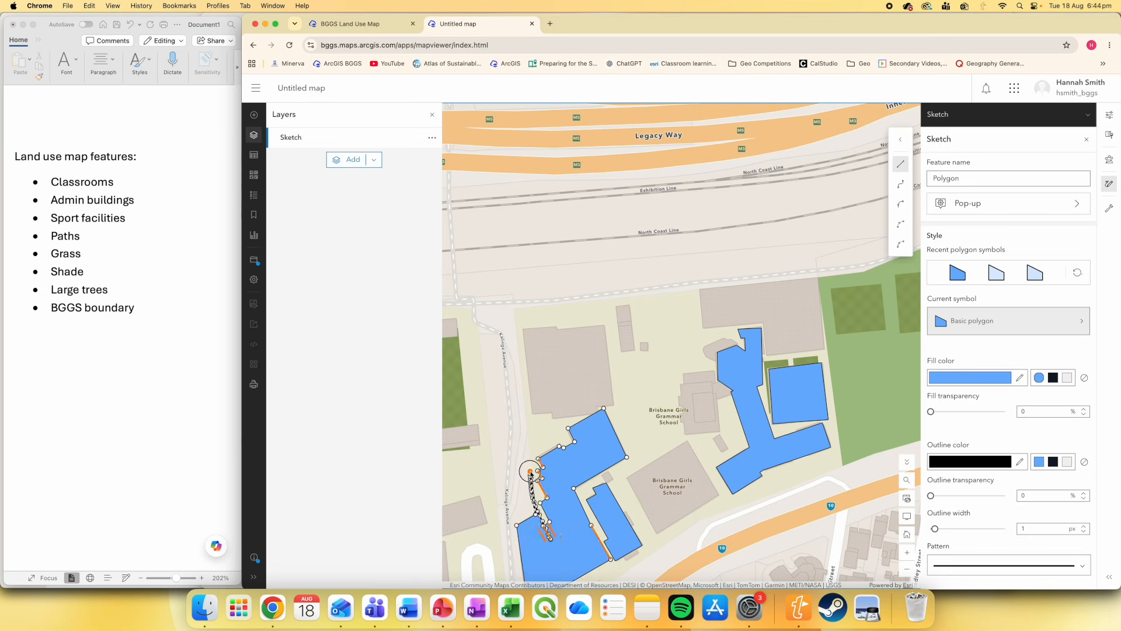
pyautogui.scroll(7, 613, 466)
pyautogui.scroll(-7, 489, 411)
pyautogui.click(432, 115)
pyautogui.scroll(5, 433, 117)
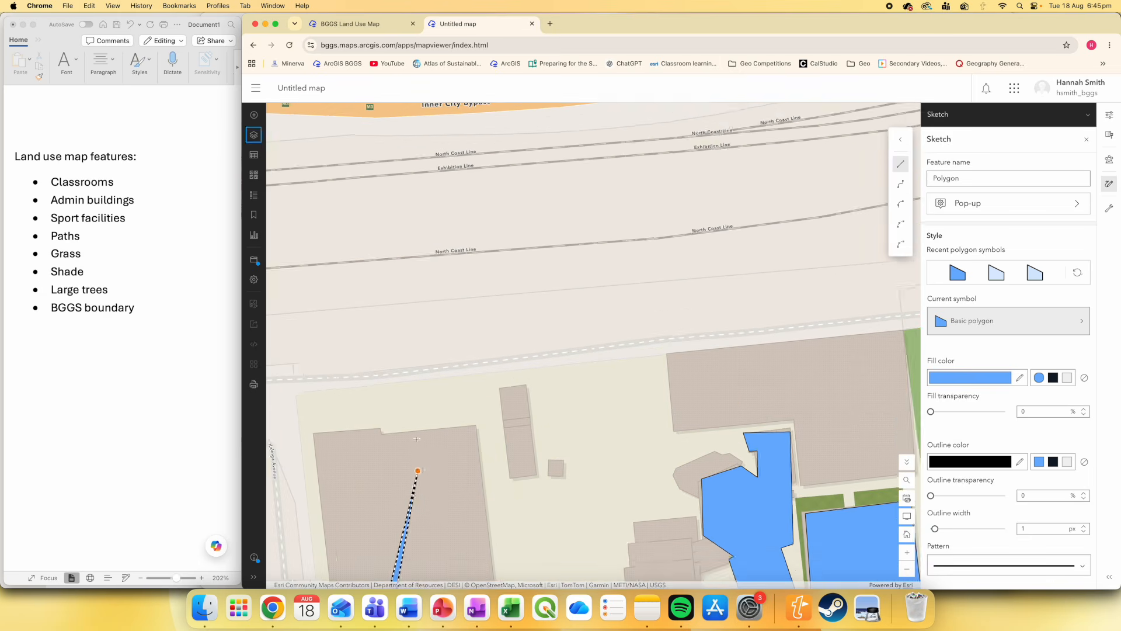
pyautogui.scroll(-5, 420, 470)
pyautogui.scroll(5, 412, 442)
pyautogui.moveTo(451, 454); pyautogui.dragTo(519, 334)
pyautogui.doubleClick(482, 465)
pyautogui.moveTo(528, 458)
pyautogui.mouseDown()
pyautogui.moveTo(614, 335)
pyautogui.moveTo(593, 380)
pyautogui.mouseUp()
pyautogui.click(575, 345)
pyautogui.moveTo(493, 111); pyautogui.dragTo(491, 103)
pyautogui.scroll(-5, 671, 192)
pyautogui.moveTo(583, 140); pyautogui.dragTo(599, 206)
pyautogui.click(615, 147)
pyautogui.click(614, 262)
pyautogui.scroll(-5, 669, 332)
pyautogui.scroll(8, 623, 305)
pyautogui.scroll(-5, 623, 311)
pyautogui.press('Delete')
pyautogui.moveTo(653, 304); pyautogui.dragTo(622, 305)
# Try to restart the stepped building's outline from its northern edge with a new polygon
pyautogui.click(901, 241)
pyautogui.scroll(5, 619, 349)
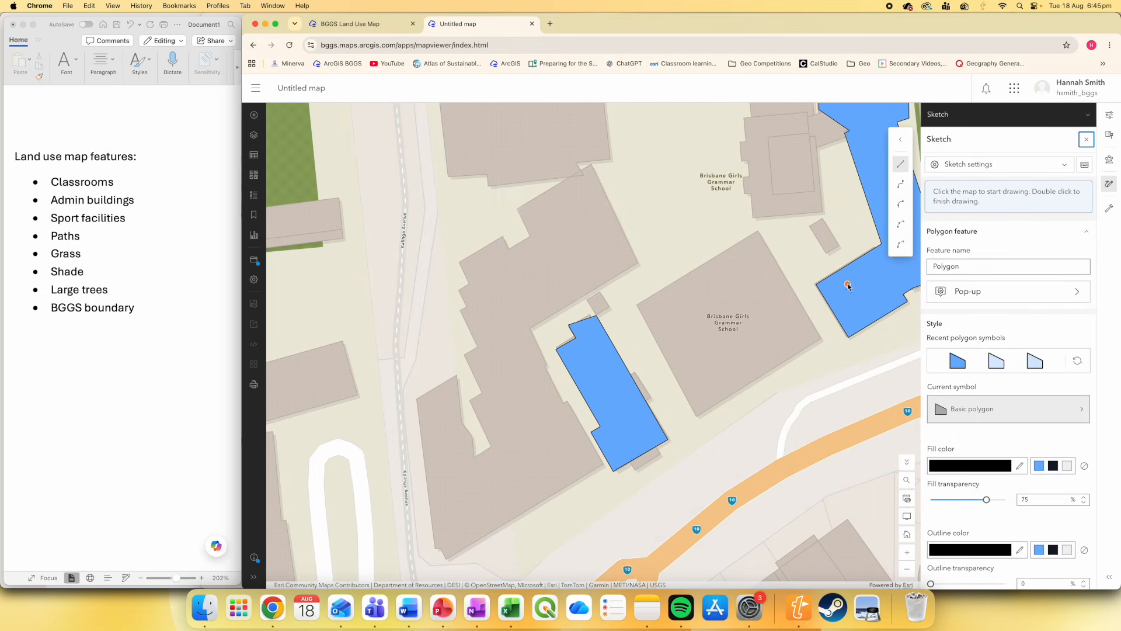
pyautogui.click(518, 208)
pyautogui.click(592, 165)
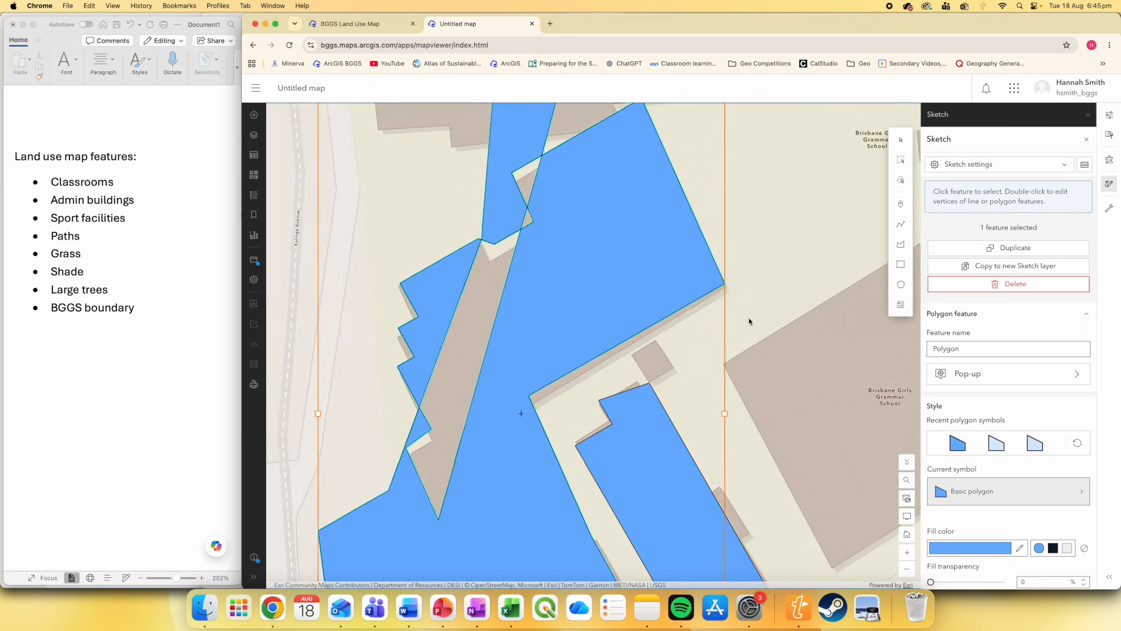
# Remove the misdrawn, self-crossing polygon covering the large stepped building
pyautogui.scroll(-5, 742, 316)
pyautogui.moveTo(731, 317); pyautogui.dragTo(726, 313)
pyautogui.scroll(-5, 622, 323)
pyautogui.click(622, 323)
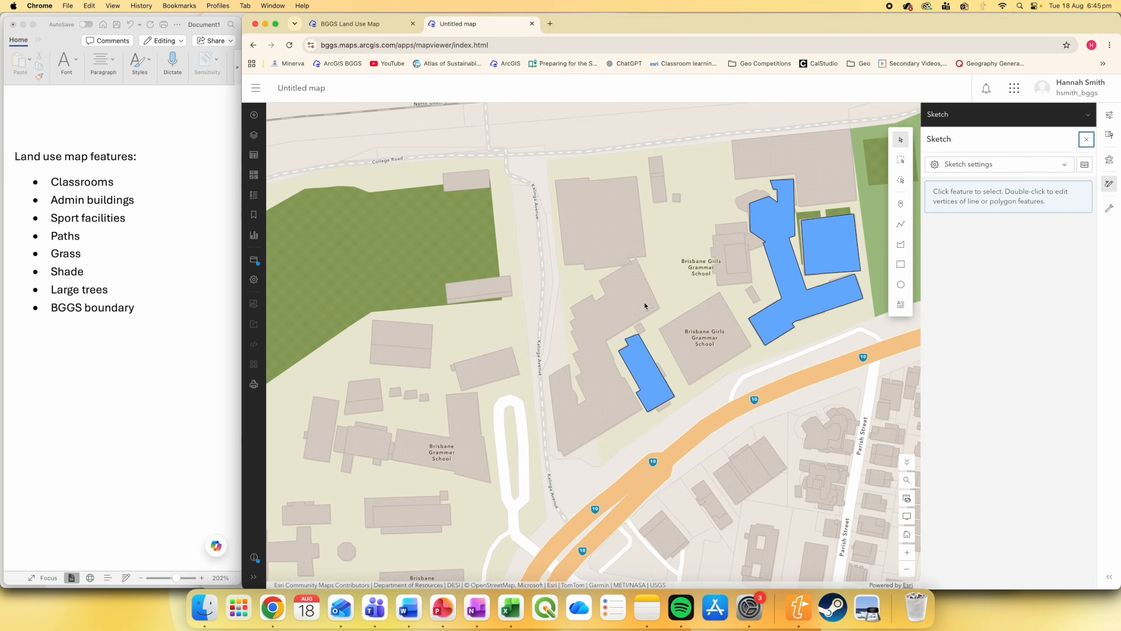
pyautogui.click(901, 244)
pyautogui.scroll(5, 620, 347)
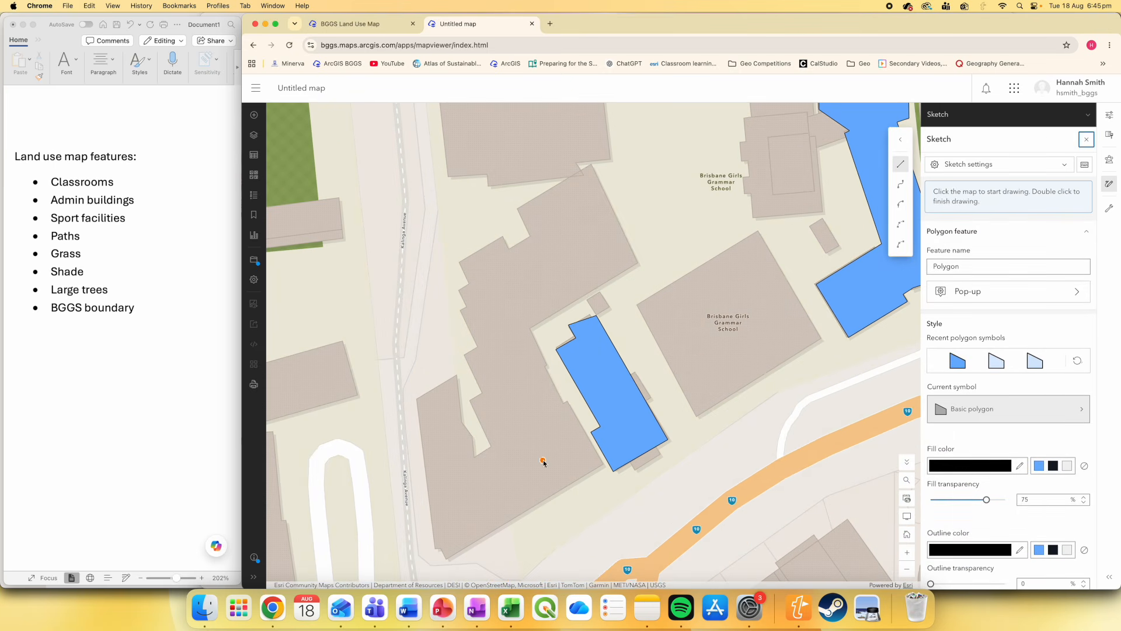
pyautogui.click(522, 210)
pyautogui.click(587, 164)
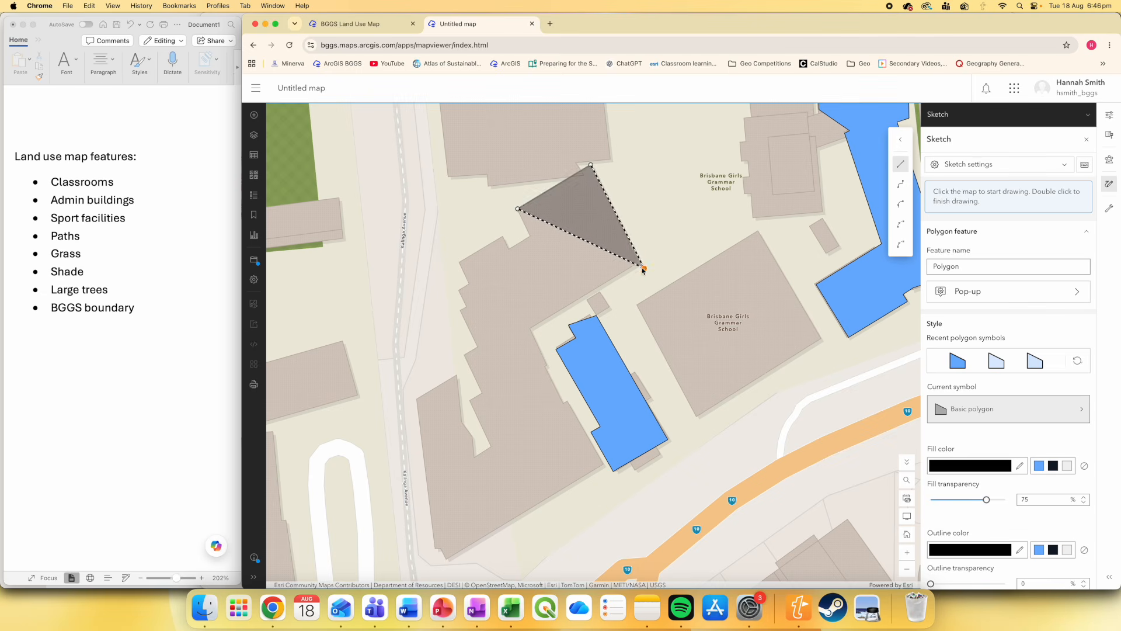
pyautogui.press('Escape')
# Start an opaque blue polygon on the large stepped building, tracing its northern, eastern and southern edges and the southwestern wing
pyautogui.click(901, 245)
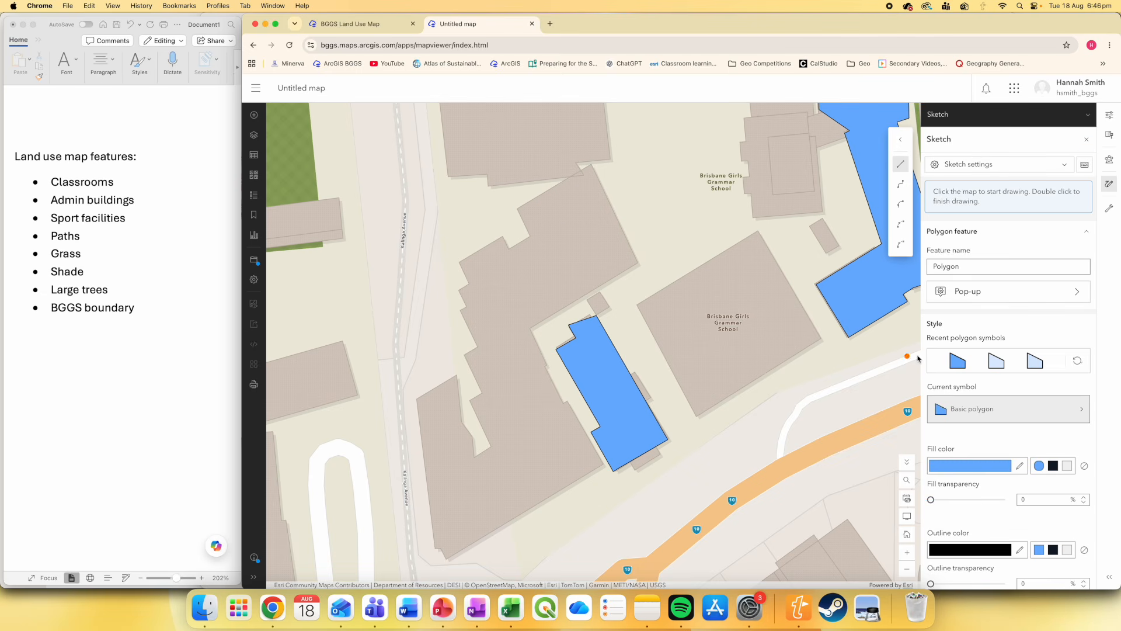
pyautogui.click(519, 209)
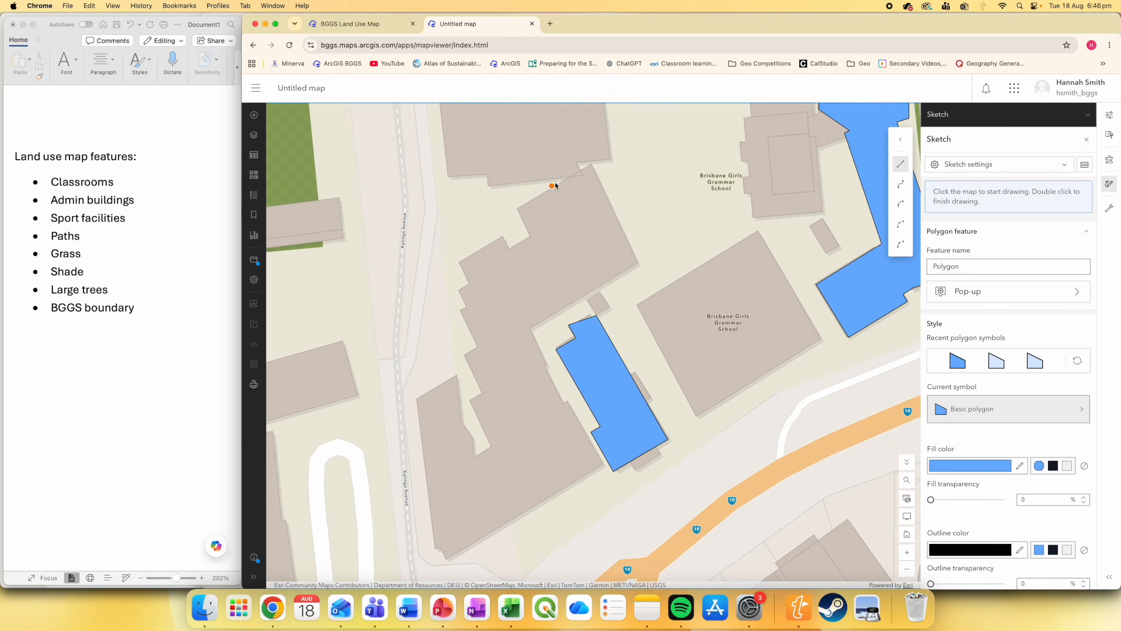
pyautogui.click(591, 166)
pyautogui.click(639, 265)
pyautogui.click(530, 329)
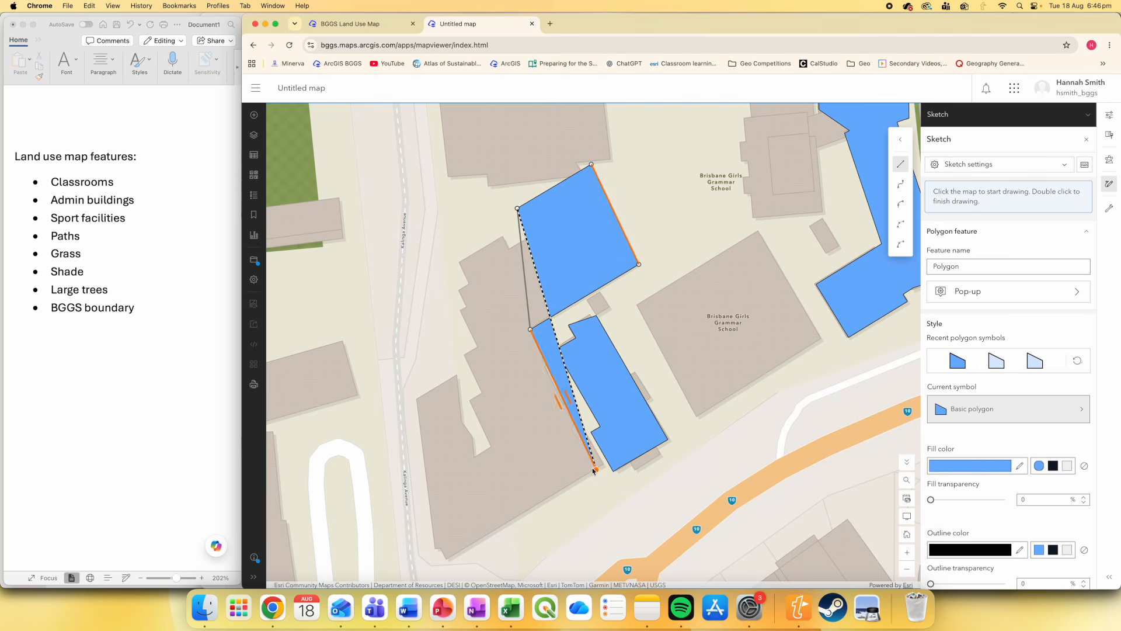
pyautogui.click(604, 466)
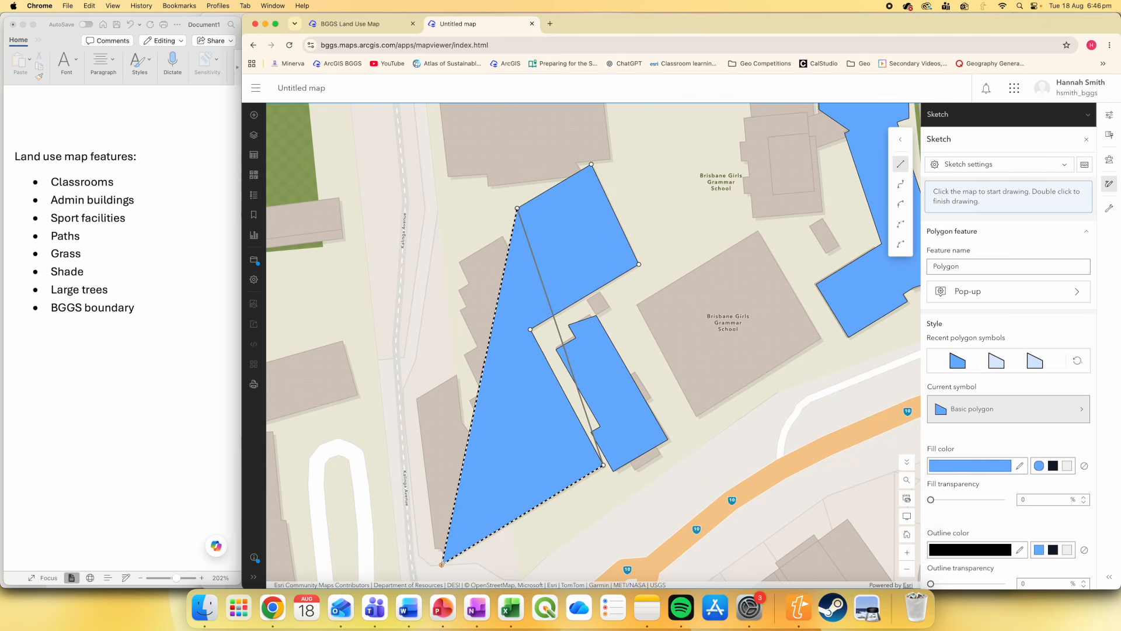
pyautogui.click(444, 565)
pyautogui.click(416, 397)
pyautogui.click(456, 374)
# Try to outline the notch beside the stepped building's southwestern wing, and take back the last three vertices
pyautogui.click(472, 461)
pyautogui.click(492, 448)
pyautogui.click(471, 402)
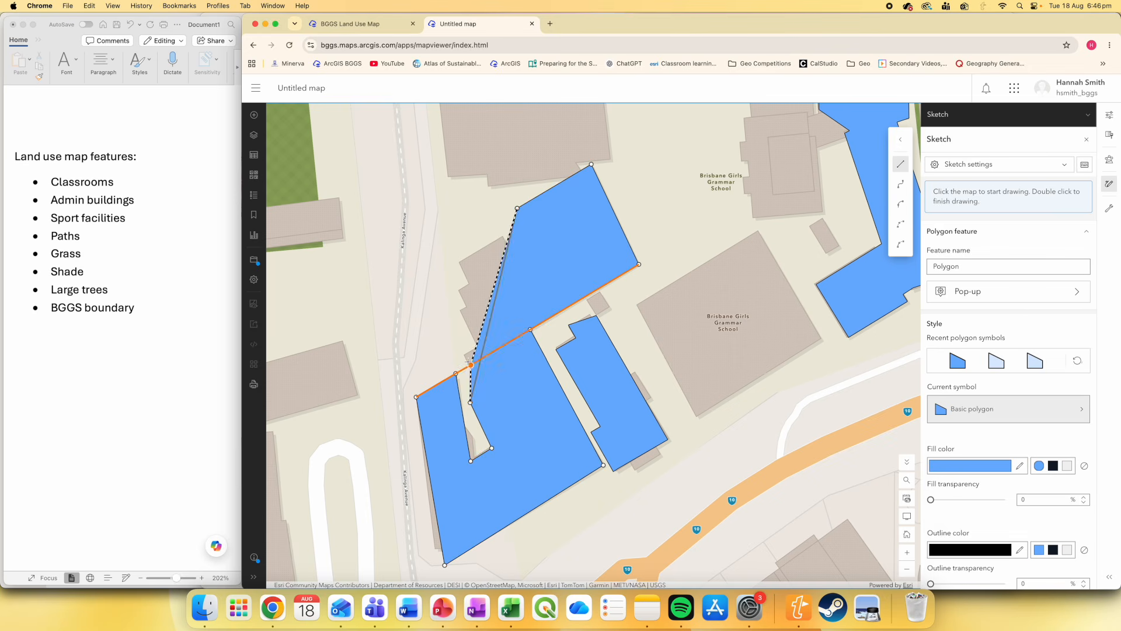
pyautogui.press('super+z')
pyautogui.press('super+z')
pyautogui.press('super+z')
# Trace the notch and the stepped western side up to the northern corner, and finish the large building's polygon
pyautogui.click(472, 461)
pyautogui.click(492, 448)
pyautogui.click(471, 402)
pyautogui.click(483, 394)
pyautogui.click(466, 357)
pyautogui.click(480, 348)
pyautogui.click(461, 312)
pyautogui.click(468, 308)
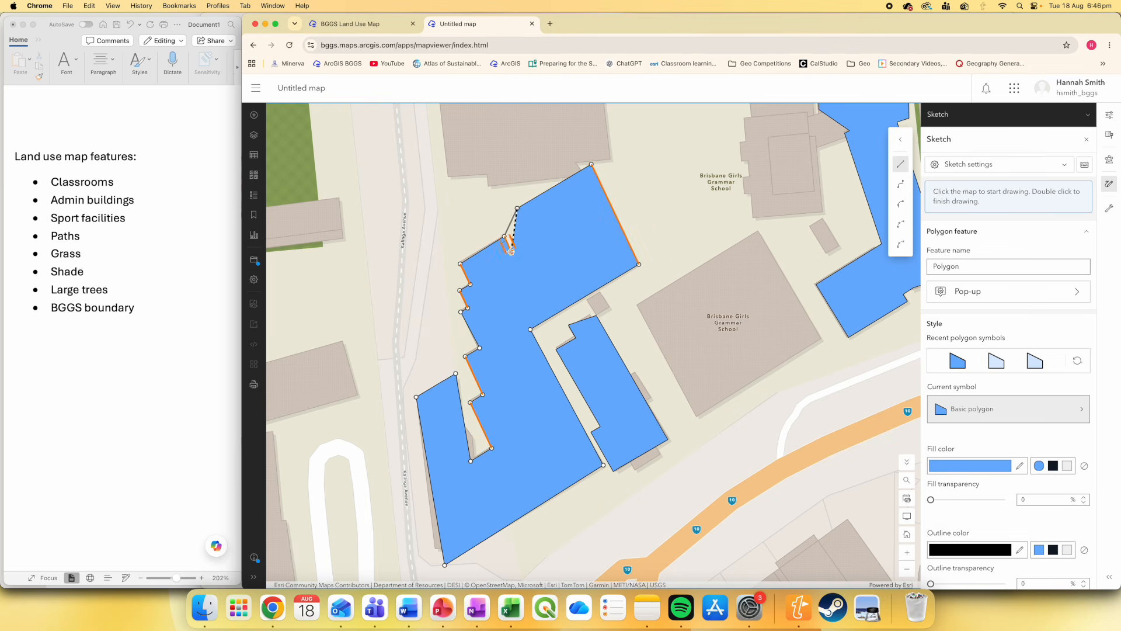
pyautogui.doubleClick(532, 238)
# Trace the large square building north of the stepped one as a blue polygon, and end polygon drawing
pyautogui.moveTo(675, 222)
pyautogui.mouseDown()
pyautogui.moveTo(676, 257)
pyautogui.moveTo(634, 376)
pyautogui.mouseUp()
pyautogui.press('Escape')
pyautogui.click(899, 246)
pyautogui.click(385, 130)
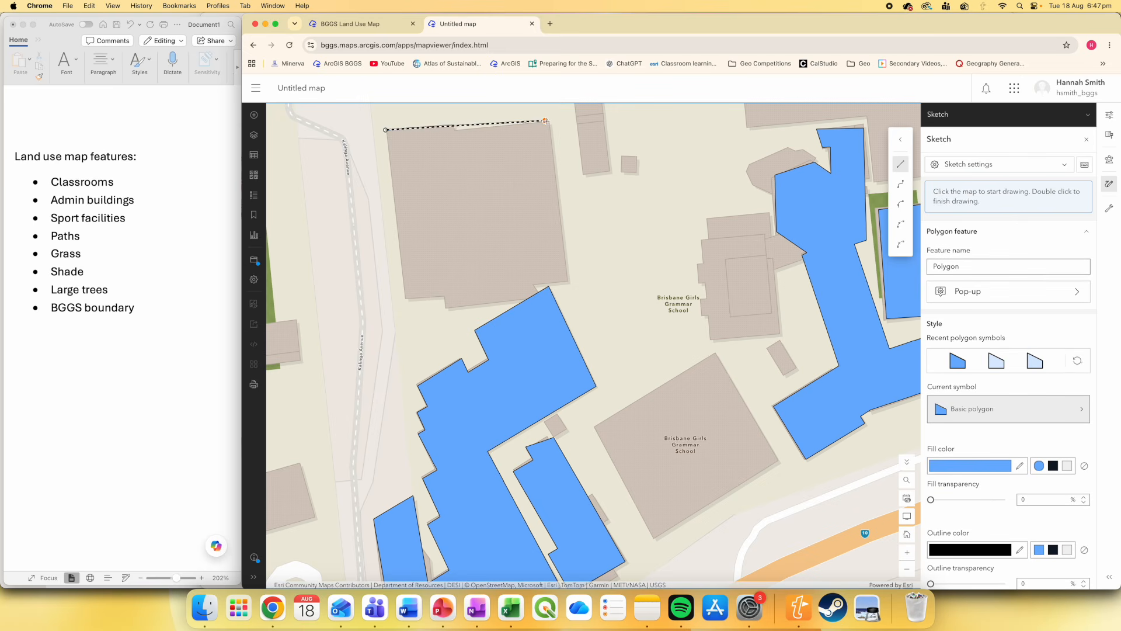
pyautogui.click(549, 122)
pyautogui.click(569, 283)
pyautogui.click(448, 307)
pyautogui.click(446, 298)
pyautogui.doubleClick(406, 298)
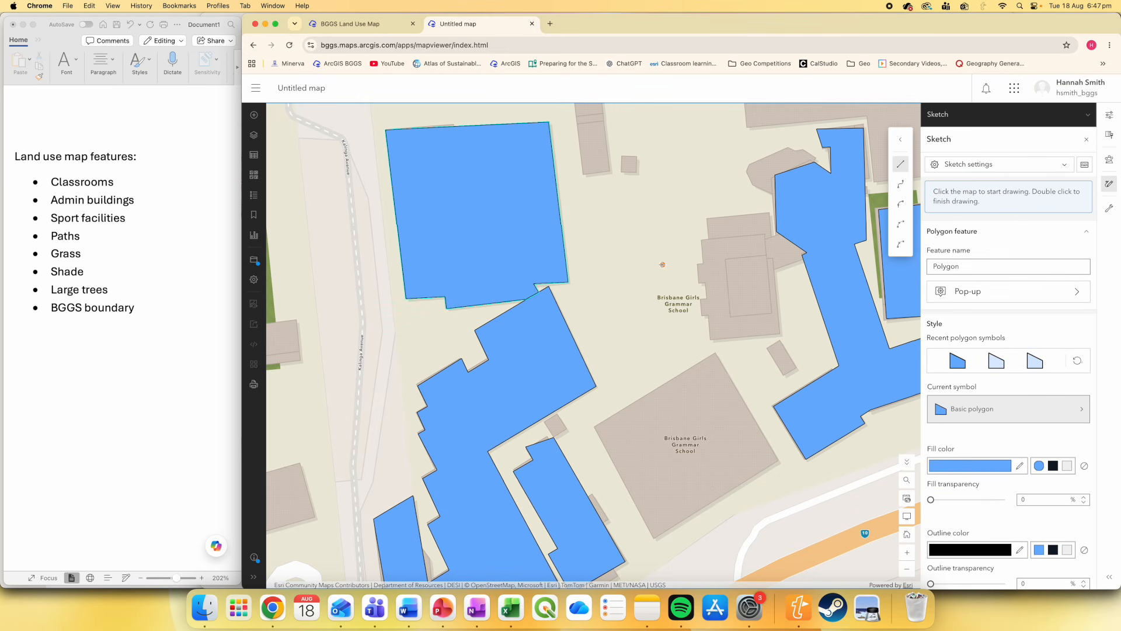
pyautogui.scroll(-3, 710, 273)
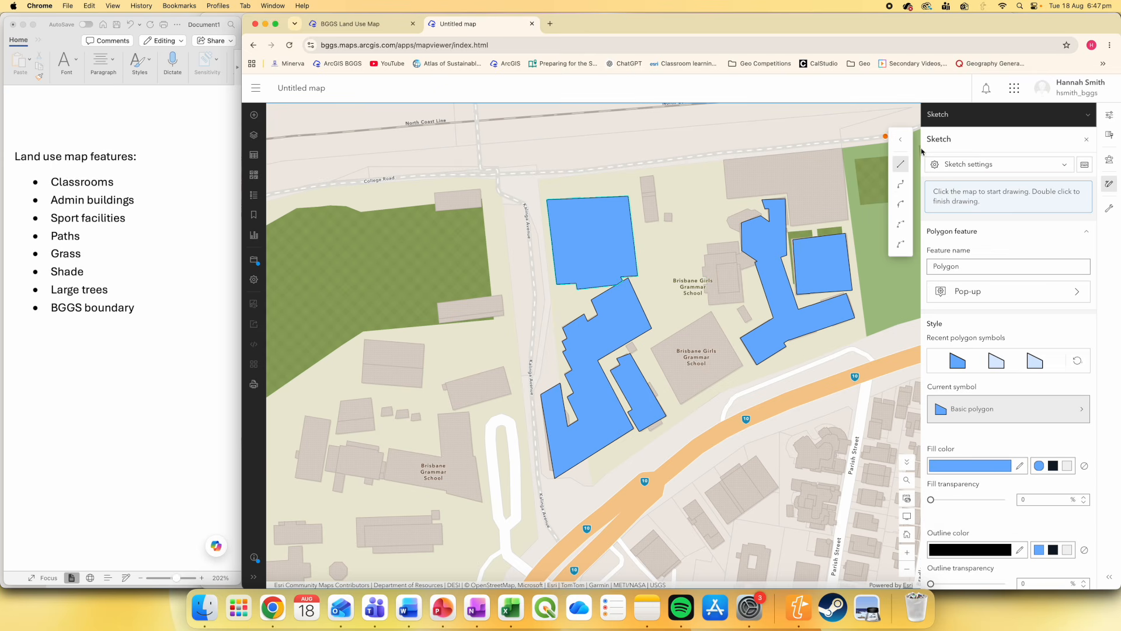
pyautogui.click(901, 139)
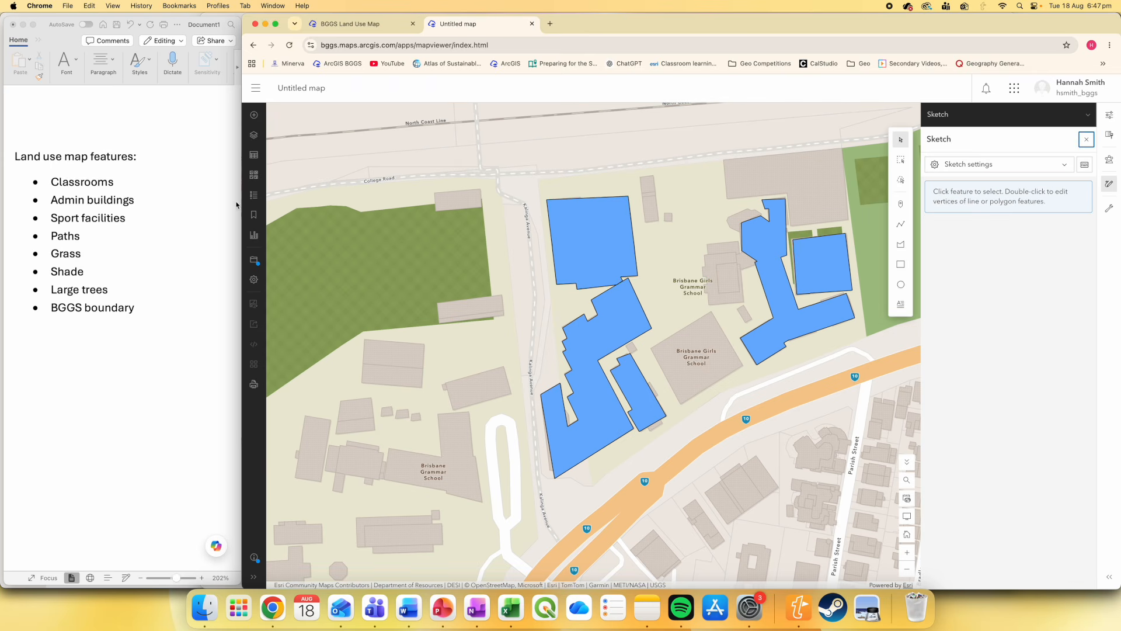
# Compare the sketched polygons against the Imagery and Light Gray Canvas basemaps, returning to Community Map
pyautogui.click(253, 175)
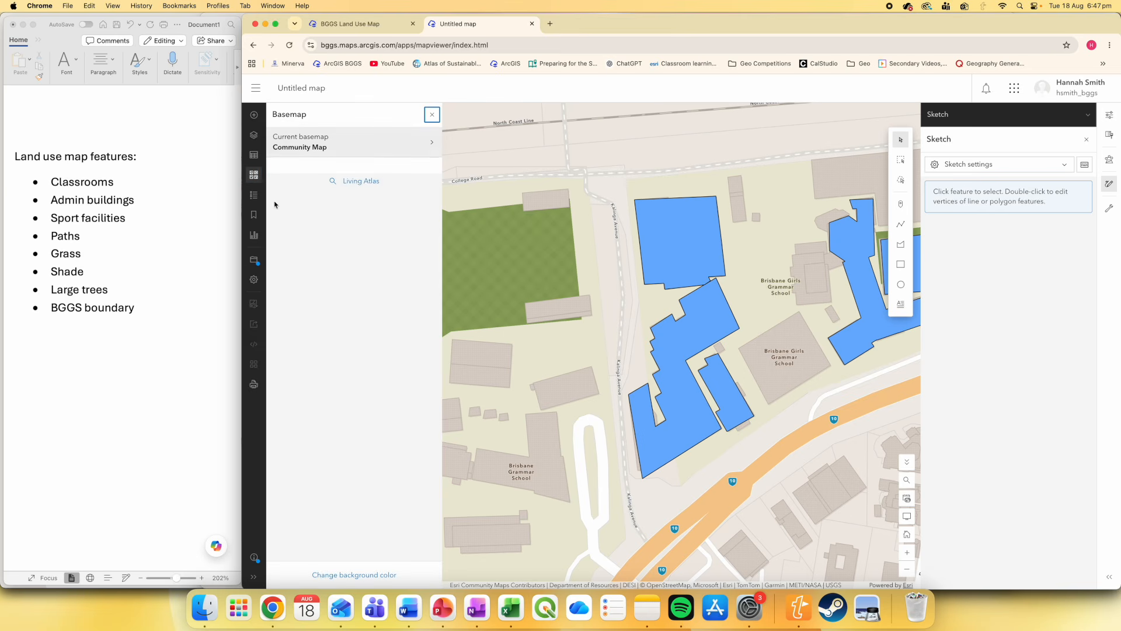
pyautogui.click(321, 192)
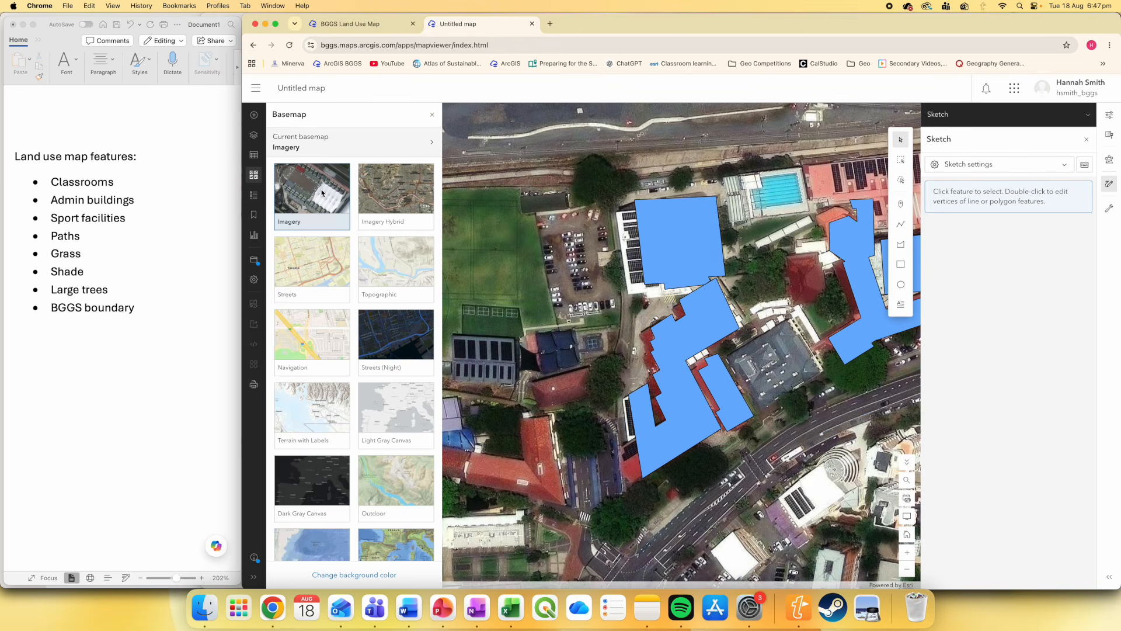
pyautogui.moveTo(782, 294); pyautogui.dragTo(660, 303)
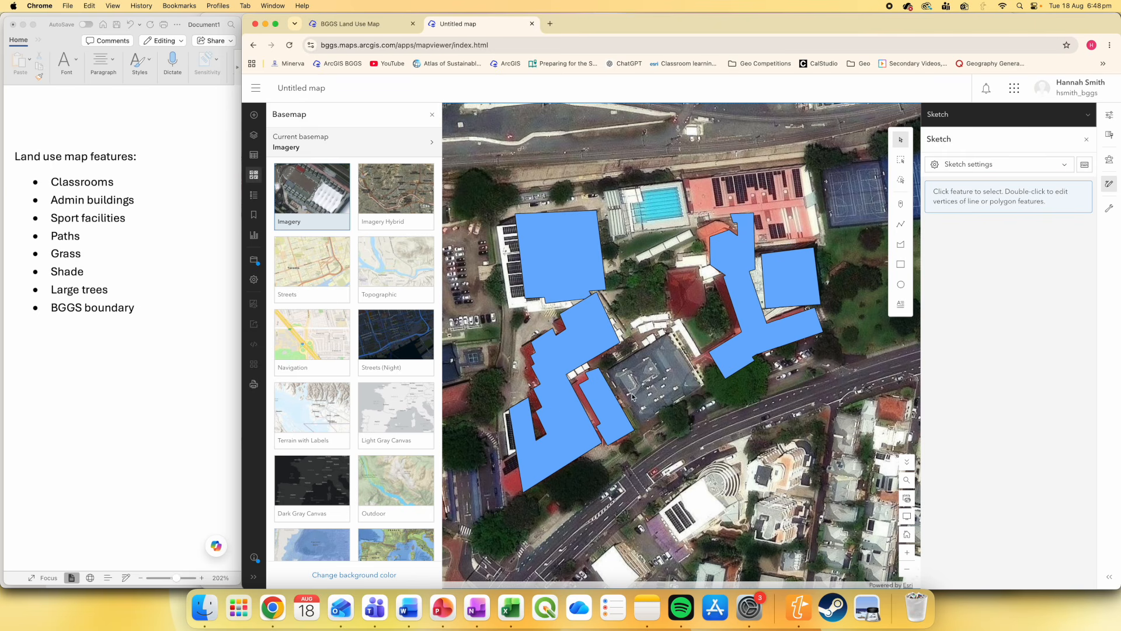
pyautogui.scroll(-5, 394, 415)
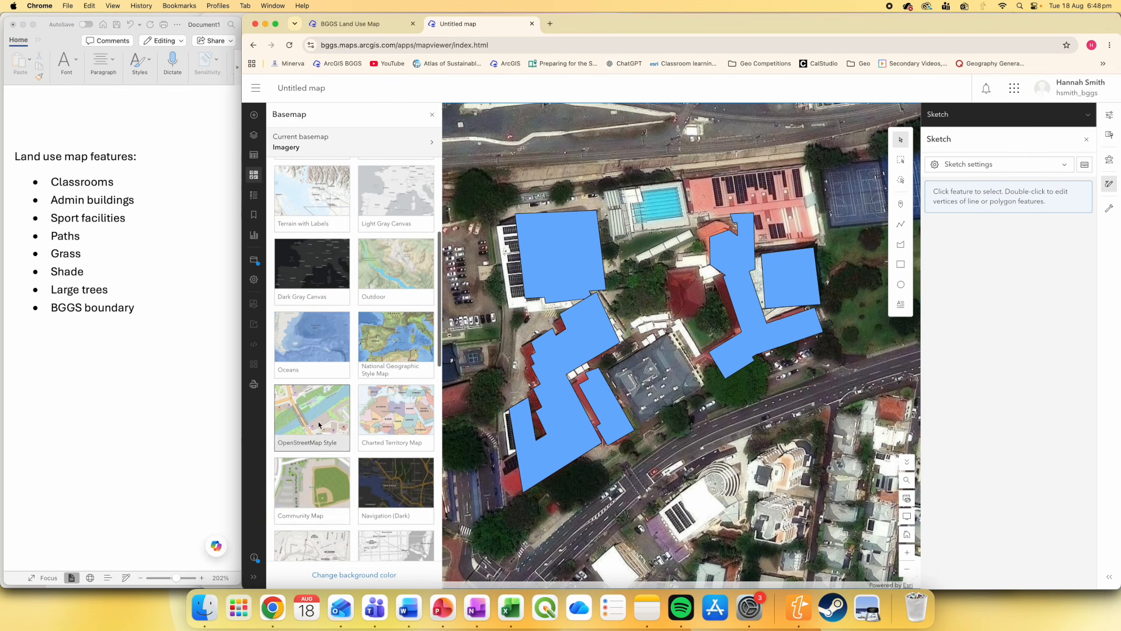
pyautogui.click(325, 498)
pyautogui.scroll(5, 409, 403)
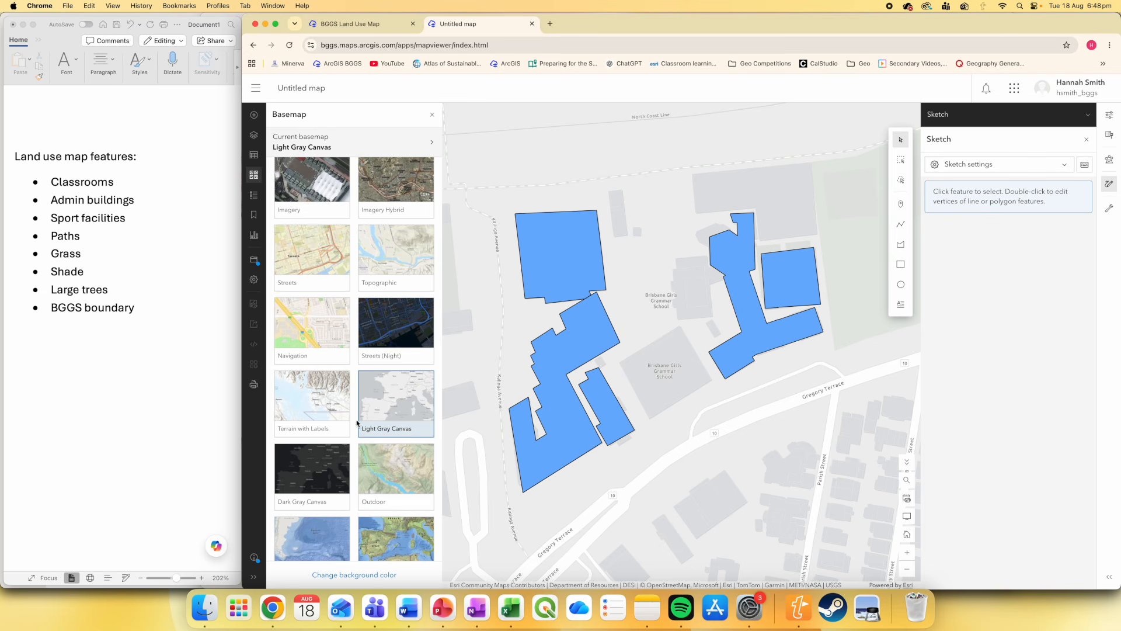
pyautogui.scroll(-4, 358, 422)
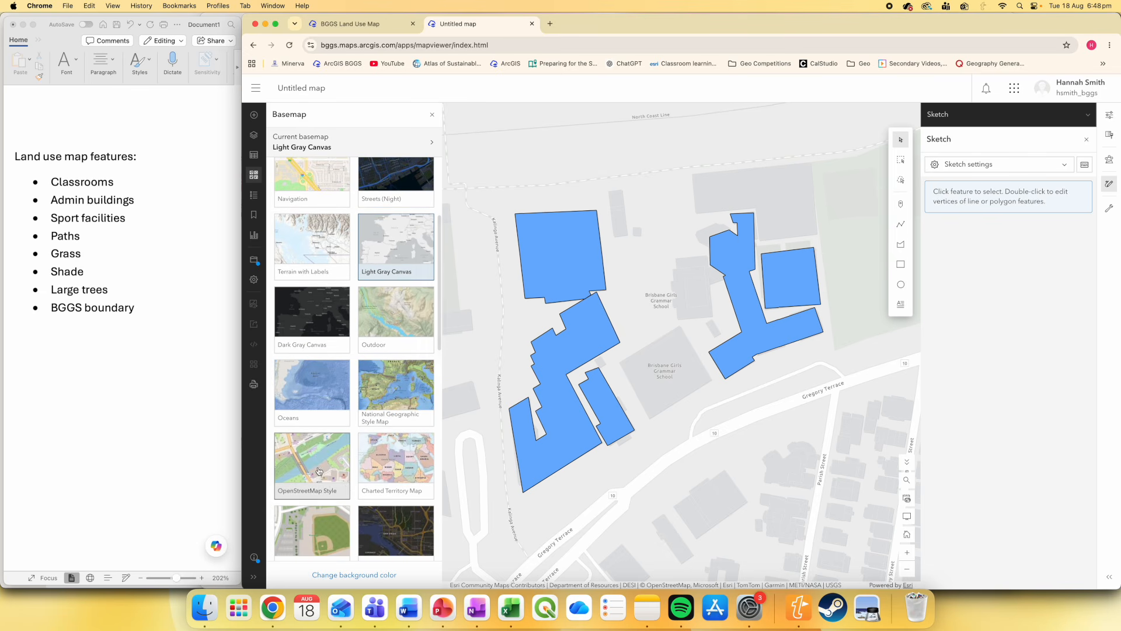
pyautogui.click(342, 540)
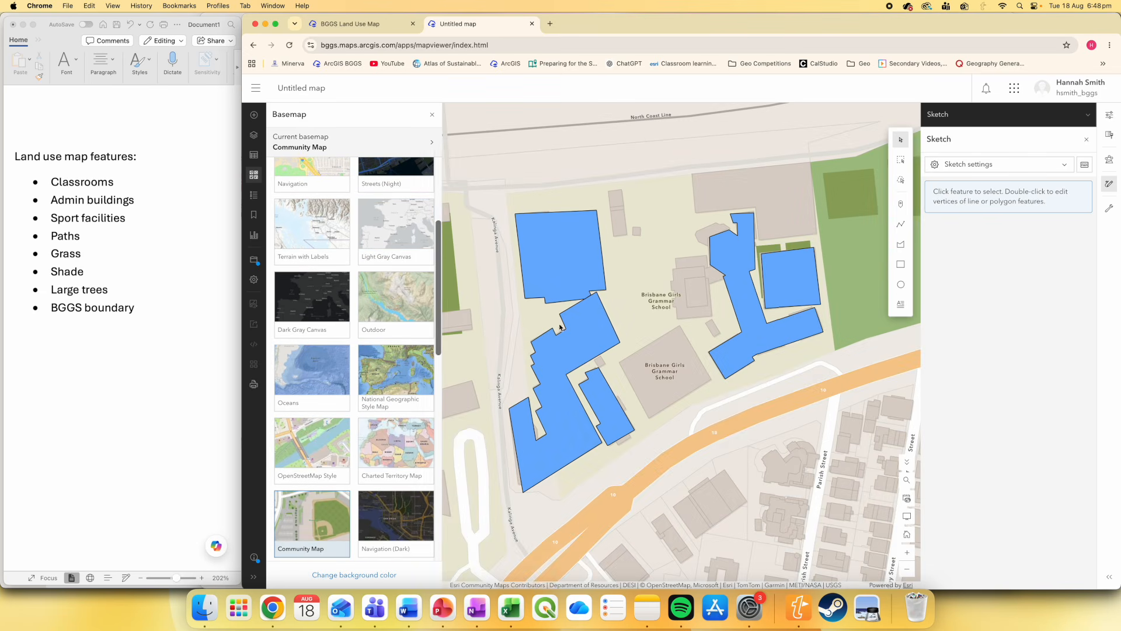
# Check the polygons once more over the Imagery basemap and restore the Community Map basemap
pyautogui.scroll(5, 328, 362)
pyautogui.click(312, 190)
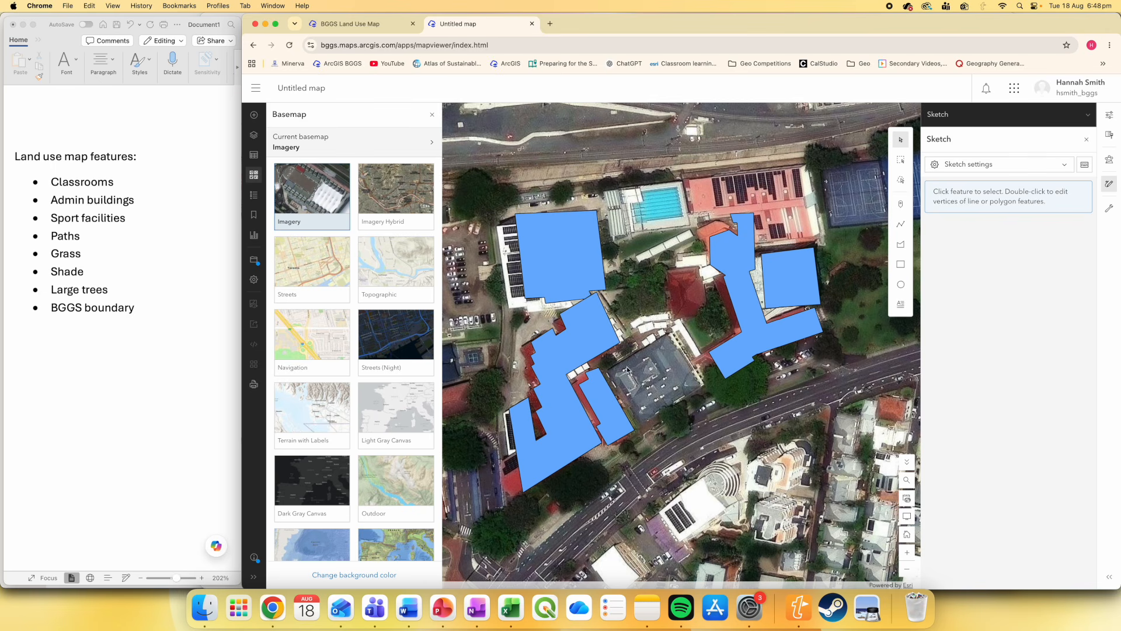
pyautogui.scroll(-6, 364, 422)
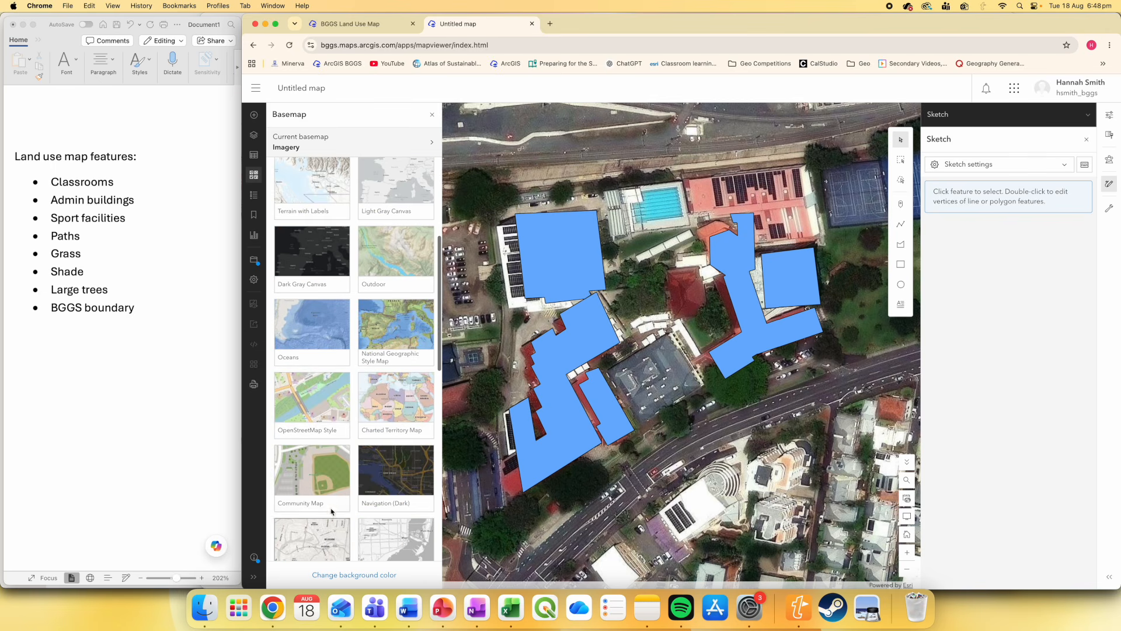
pyautogui.click(325, 477)
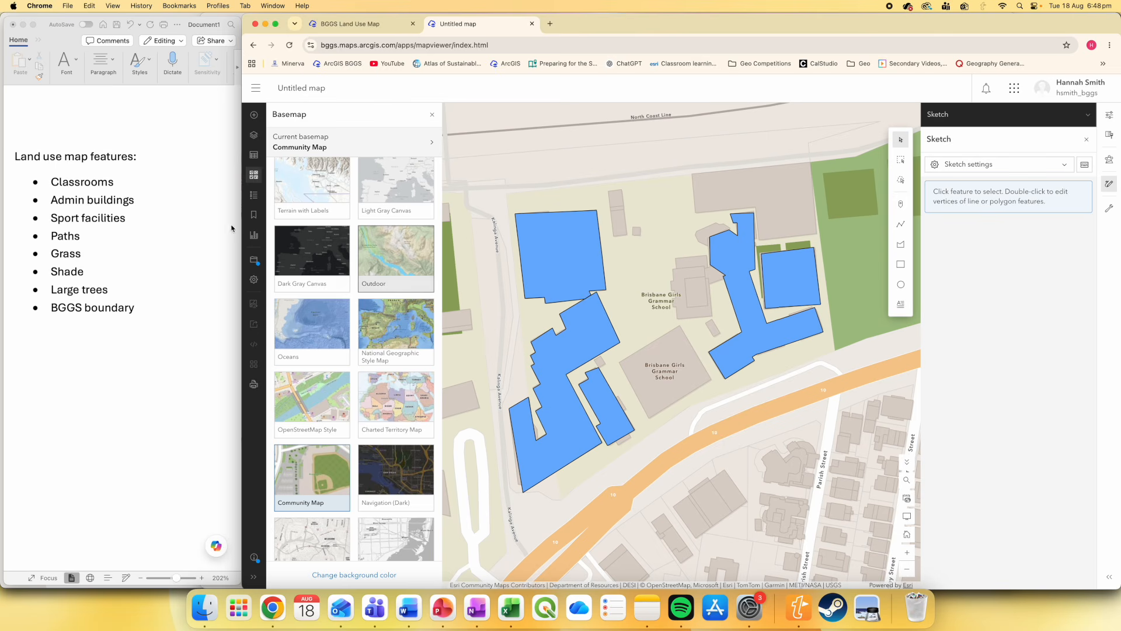
# Rename the existing sketch layer as Classrooms
pyautogui.click(254, 135)
pyautogui.click(431, 138)
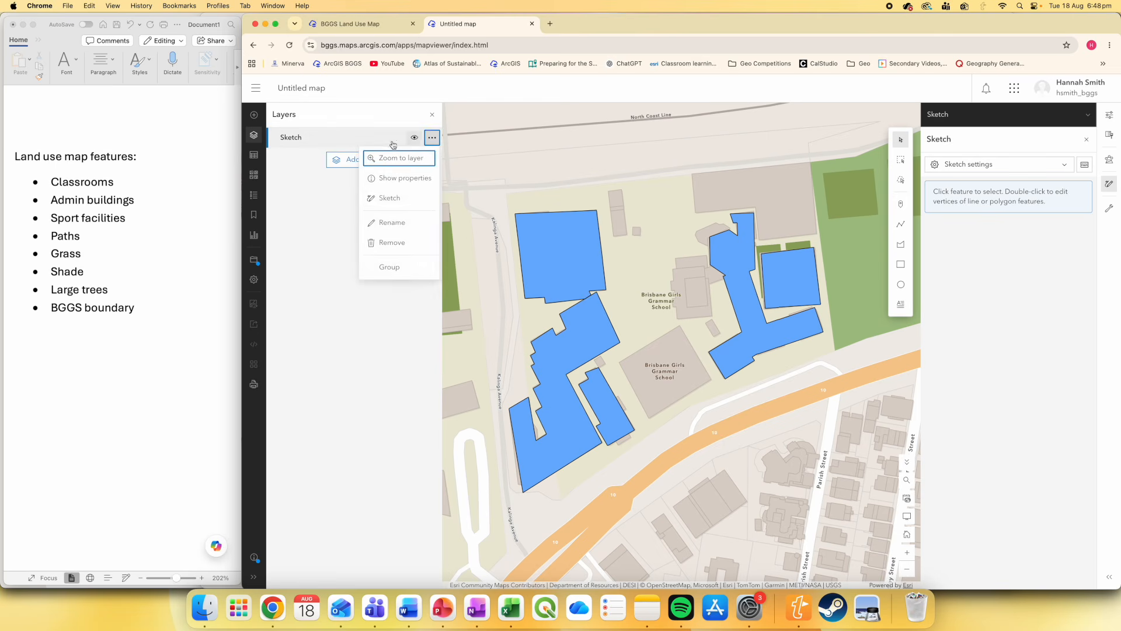
pyautogui.click(397, 225)
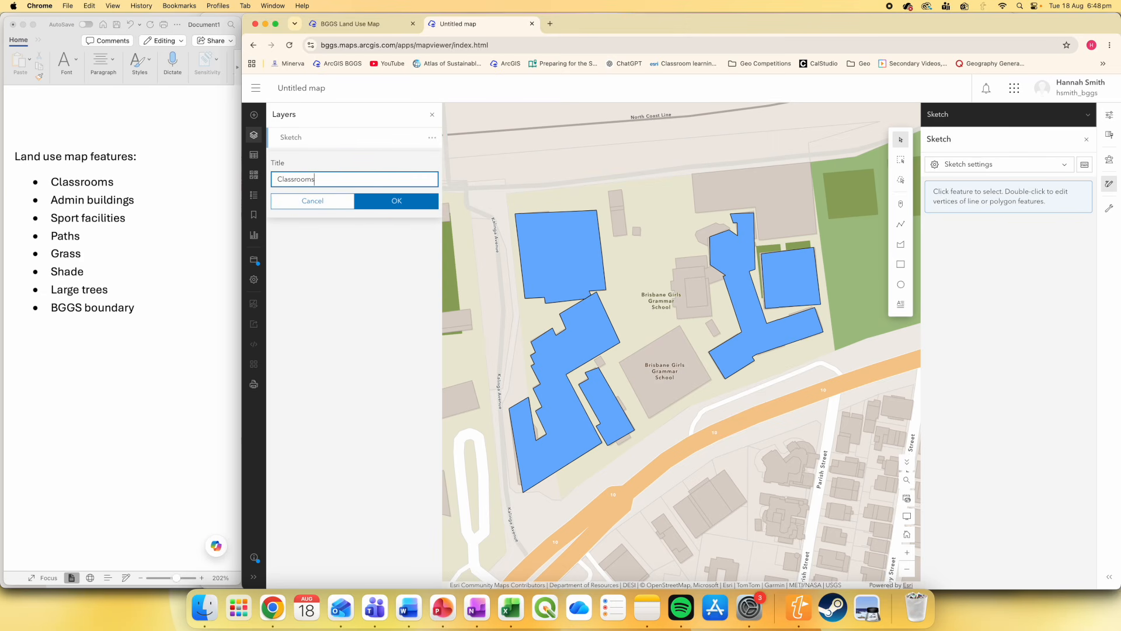
pyautogui.click(367, 205)
# Add a second sketch layer and name it Admin Buildings
pyautogui.click(375, 162)
pyautogui.click(328, 224)
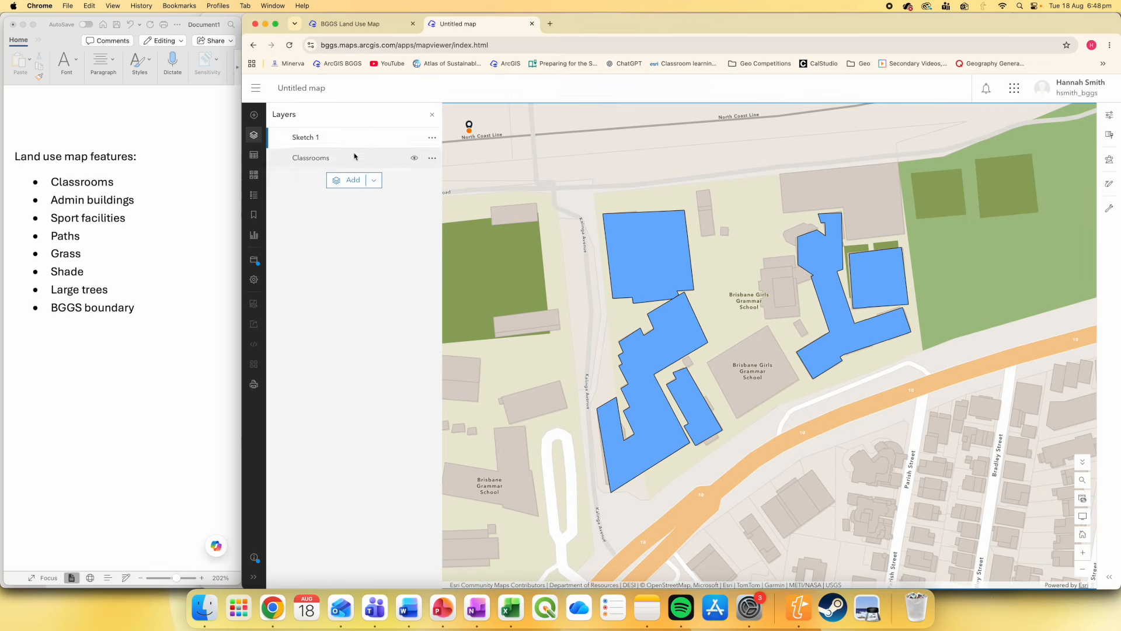
pyautogui.click(432, 139)
pyautogui.click(392, 223)
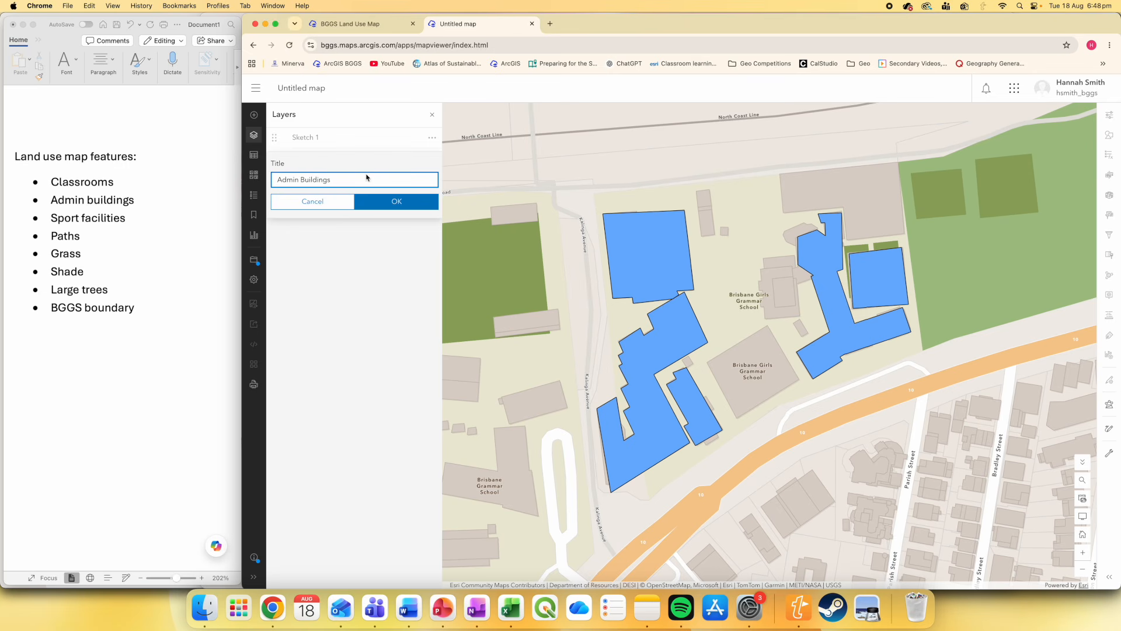
pyautogui.click(390, 203)
# Set up polygon drawing in the Admin Buildings layer with a pale yellow fill and 0% fill transparency
pyautogui.click(336, 142)
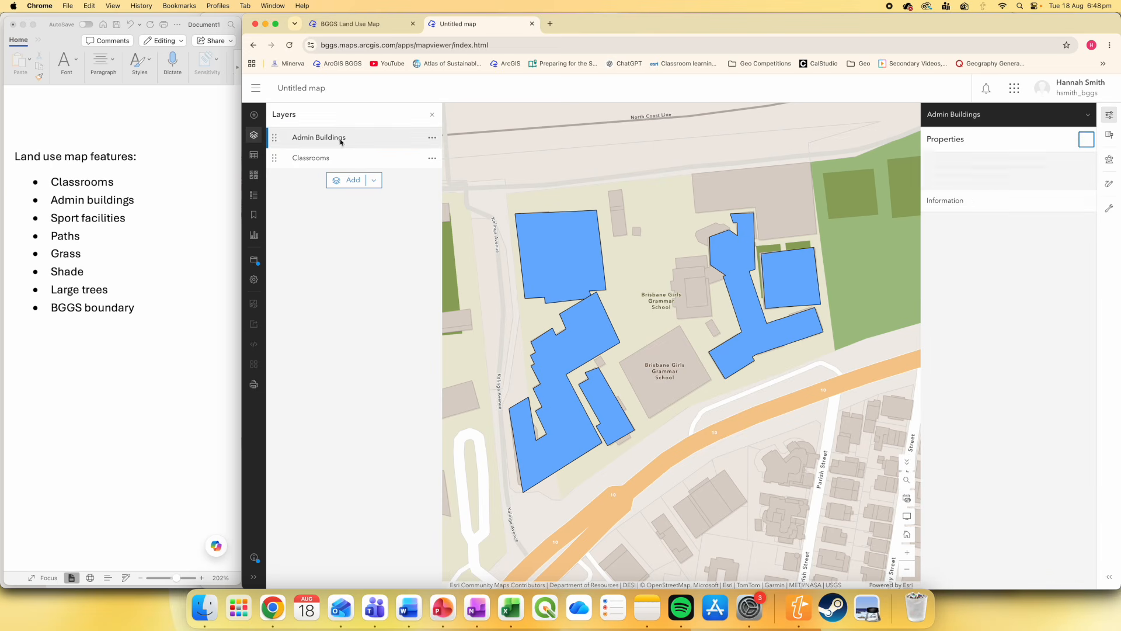
pyautogui.click(1107, 188)
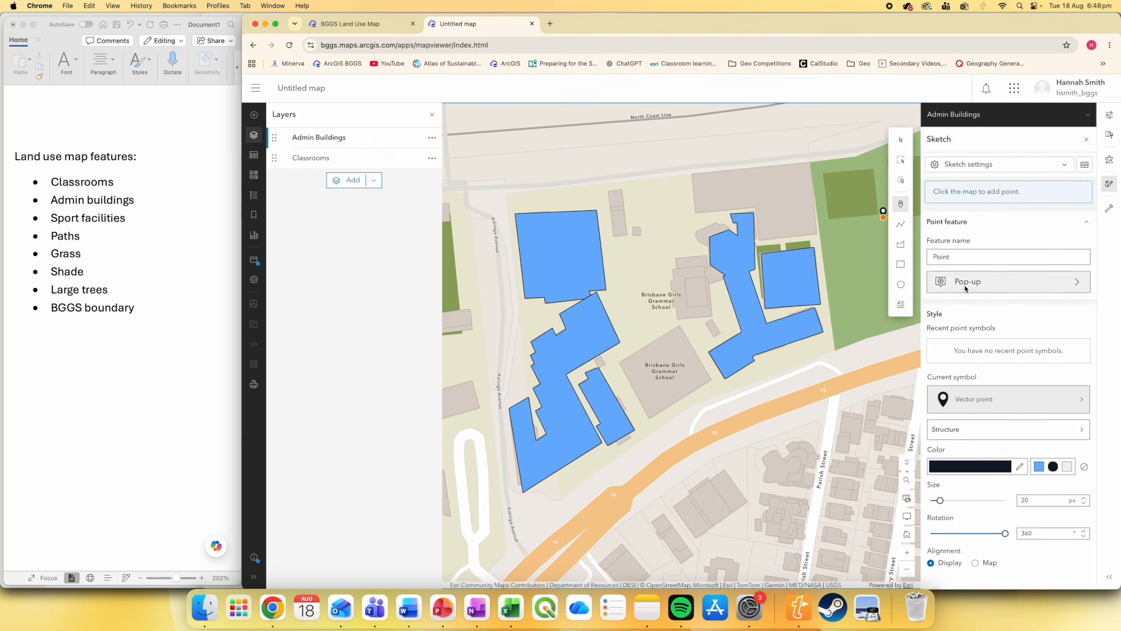
pyautogui.click(900, 247)
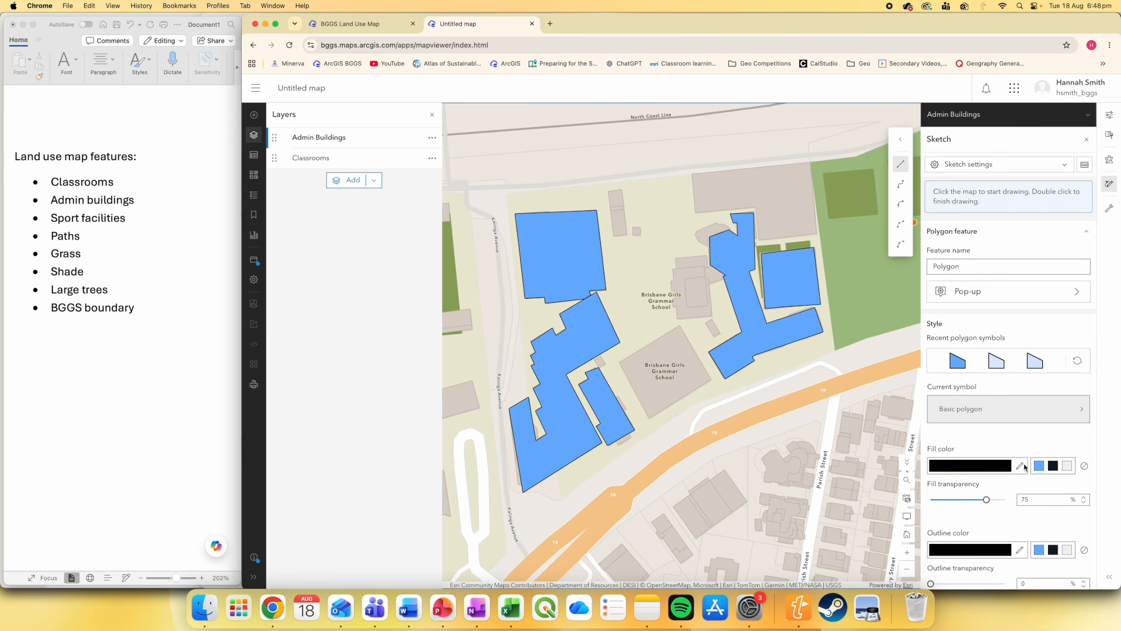
pyautogui.click(1039, 466)
pyautogui.click(1020, 466)
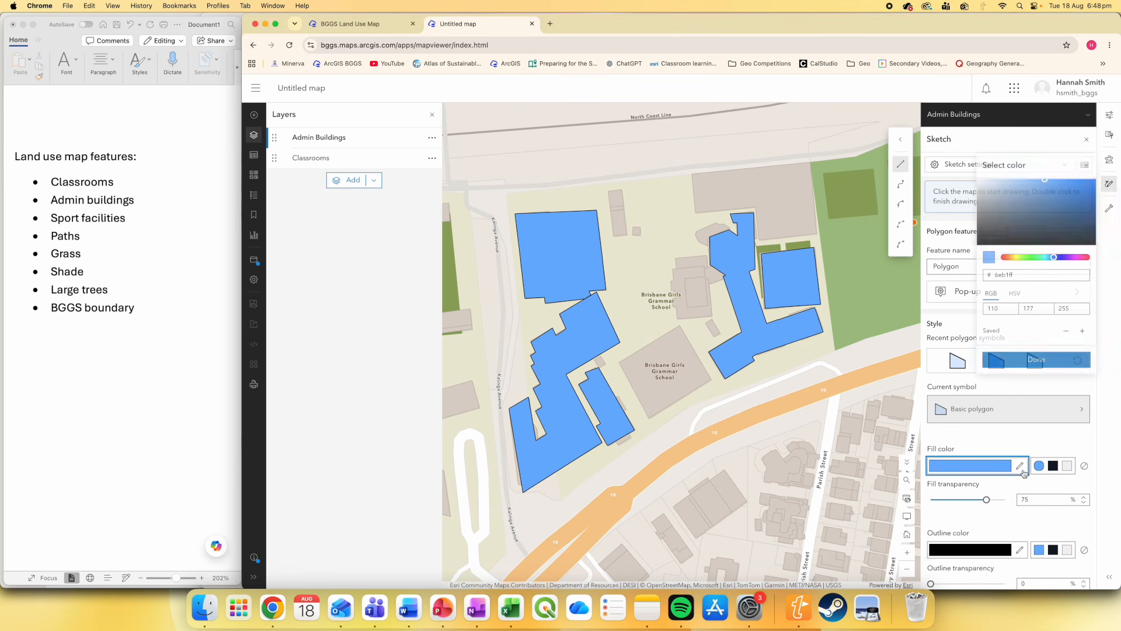
pyautogui.click(1015, 260)
pyautogui.click(1004, 180)
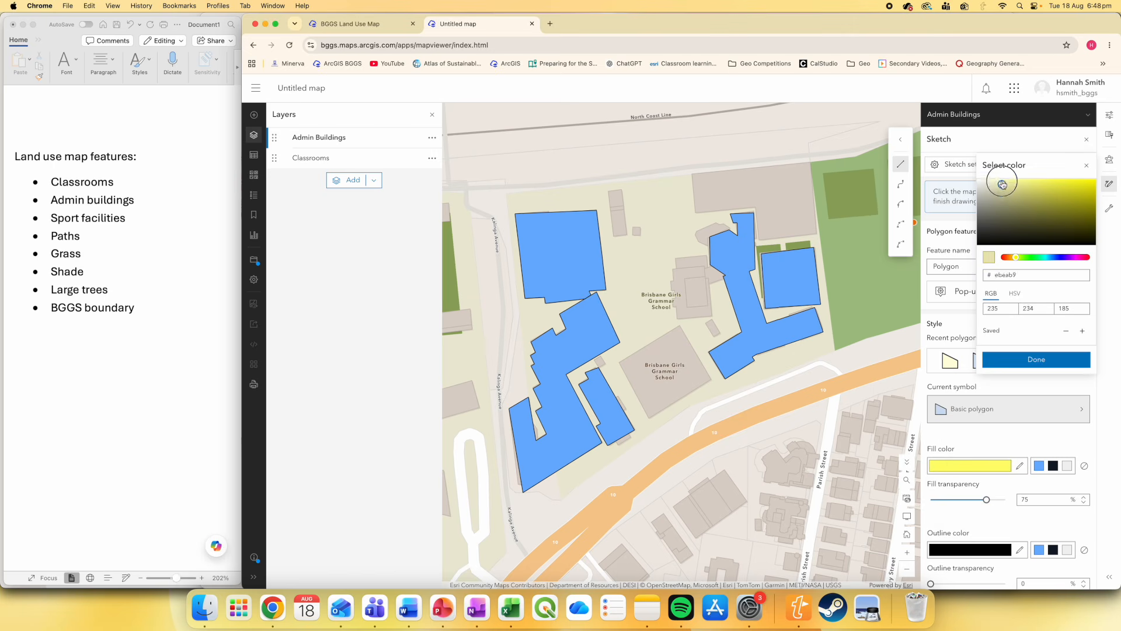
pyautogui.click(1054, 361)
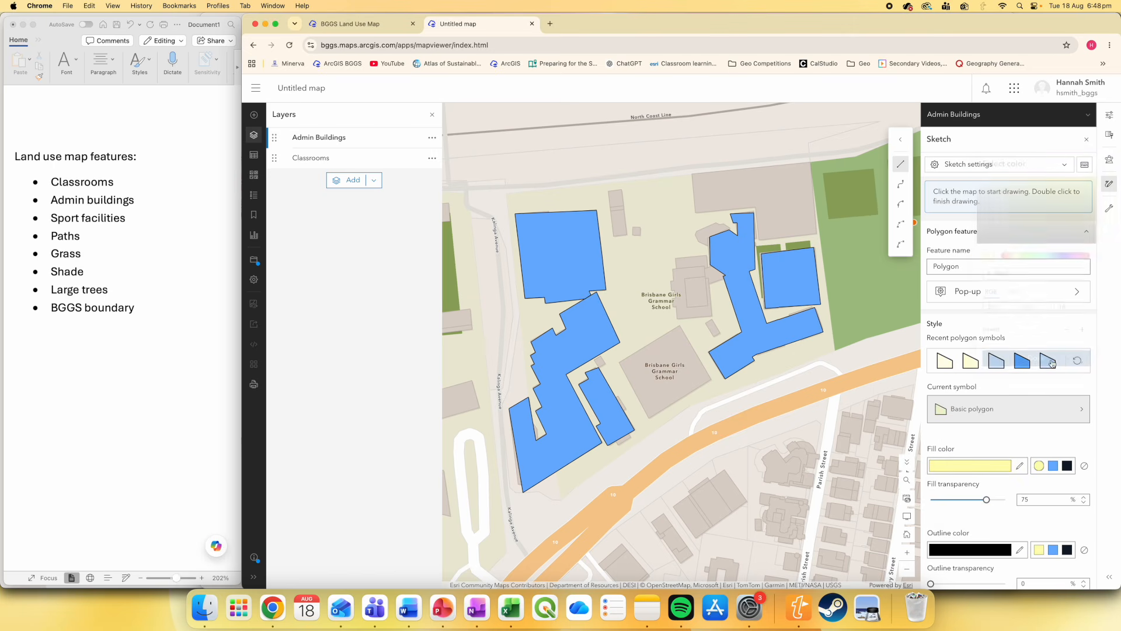
pyautogui.moveTo(987, 500); pyautogui.dragTo(931, 500)
# Trace the central square building as a pale yellow polygon and start outlining the building north of it
pyautogui.click(620, 362)
pyautogui.click(680, 327)
pyautogui.click(710, 380)
pyautogui.doubleClick(649, 419)
pyautogui.click(678, 260)
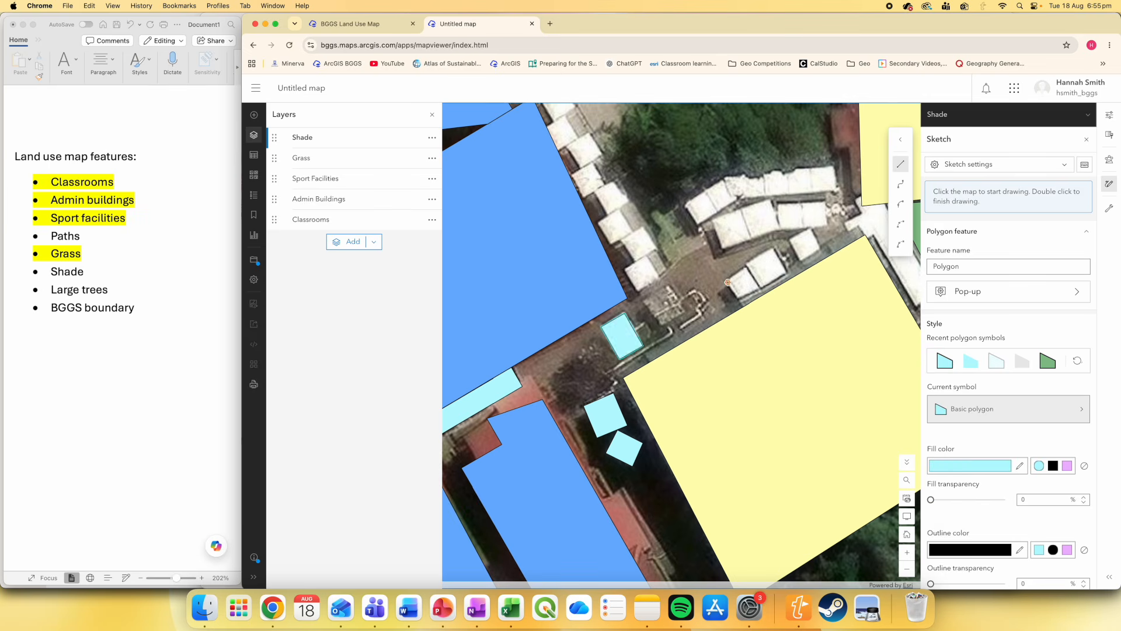
# Trace the small shade structures around the pale yellow and blue buildings as light cyan polygons in the Shade layer
pyautogui.doubleClick(792, 240)
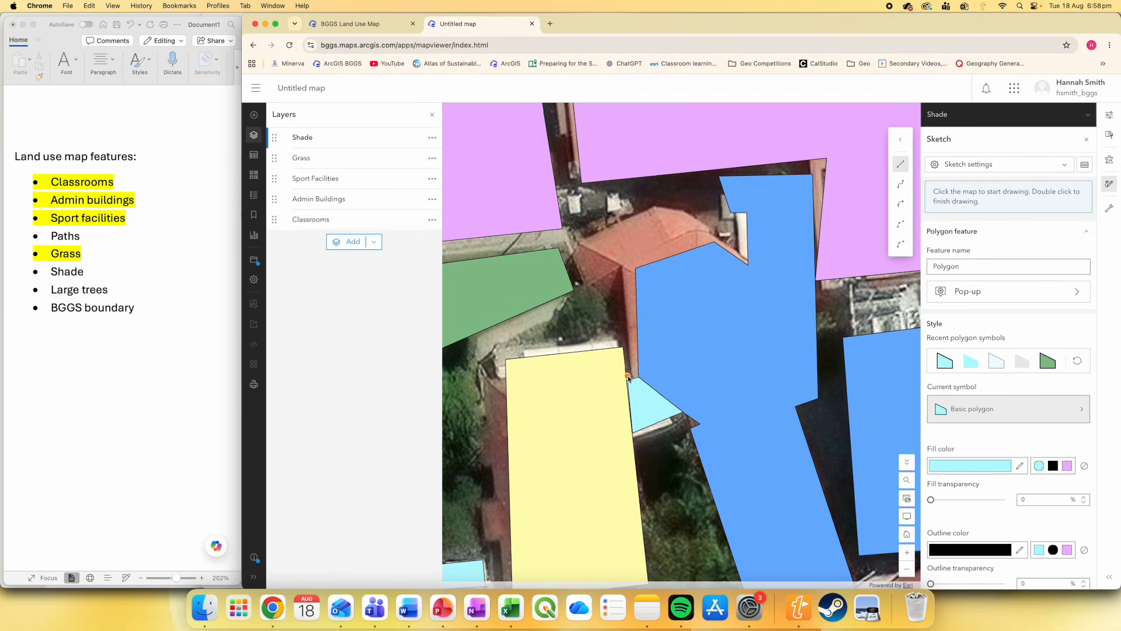
pyautogui.doubleClick(690, 214)
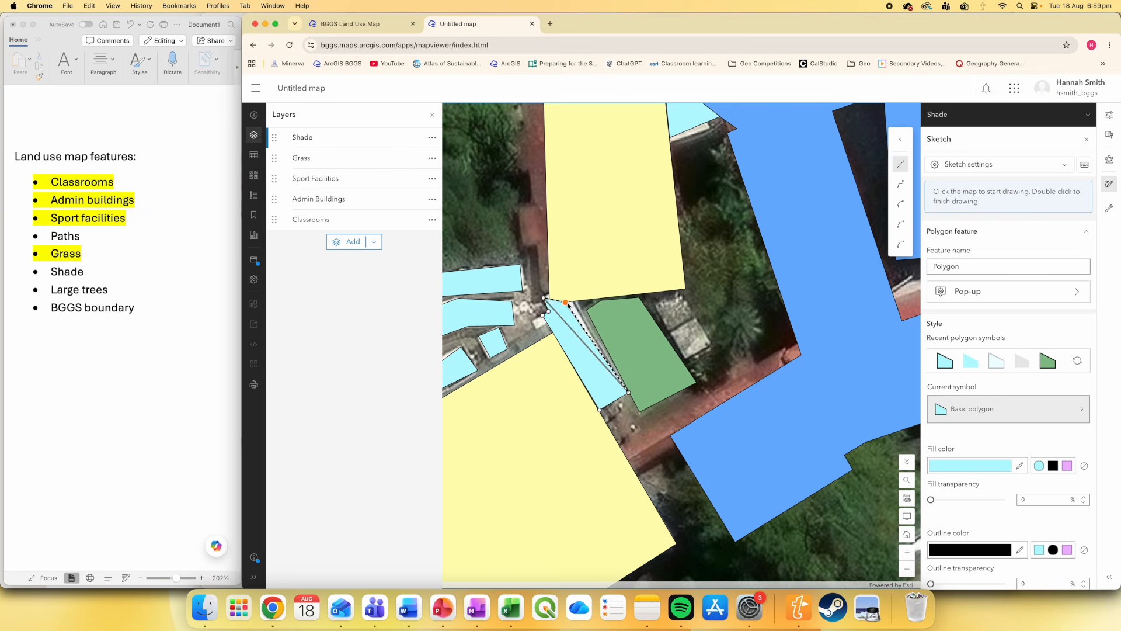
pyautogui.click(643, 414)
pyautogui.click(659, 305)
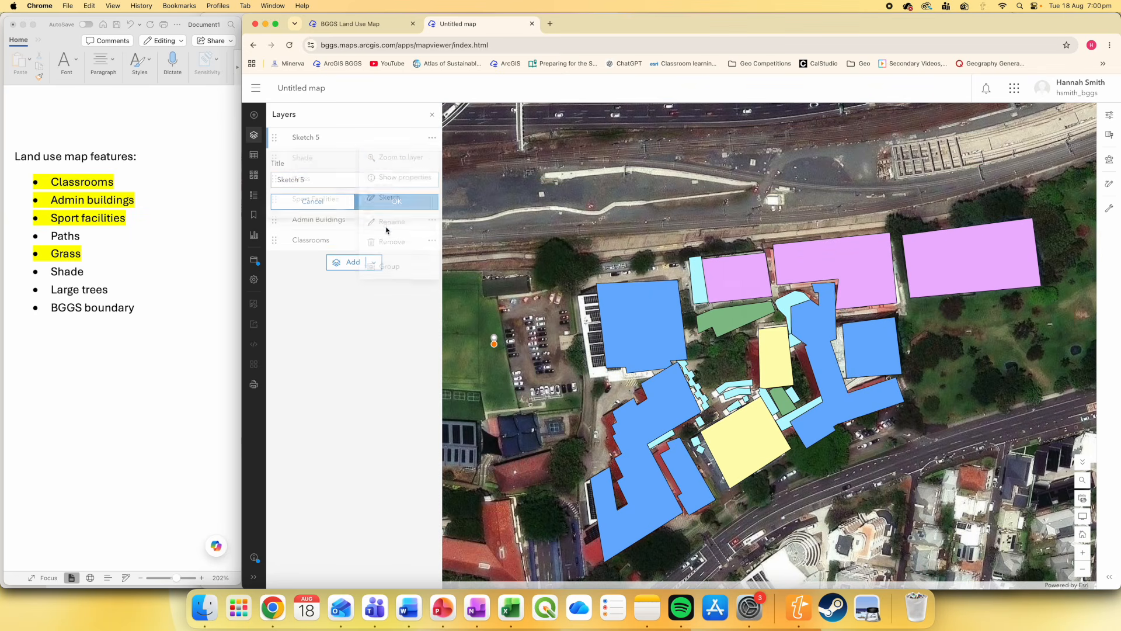
# Name the new sketch layer Large Trees and set up line drawing in it with the dark green colour 006623
pyautogui.click(362, 201)
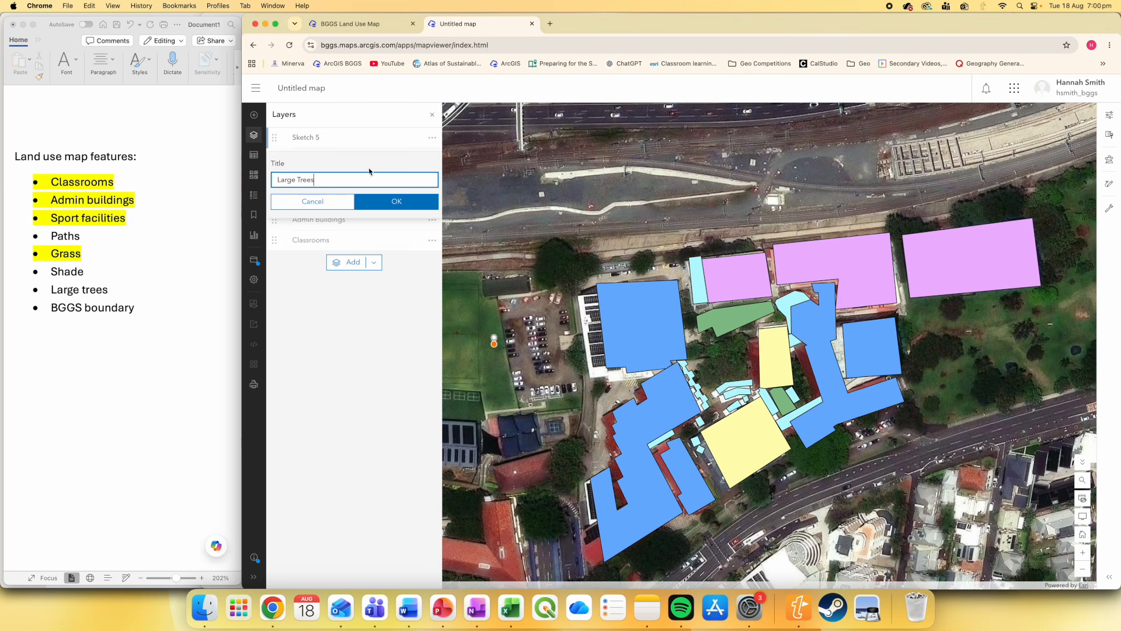
pyautogui.click(395, 199)
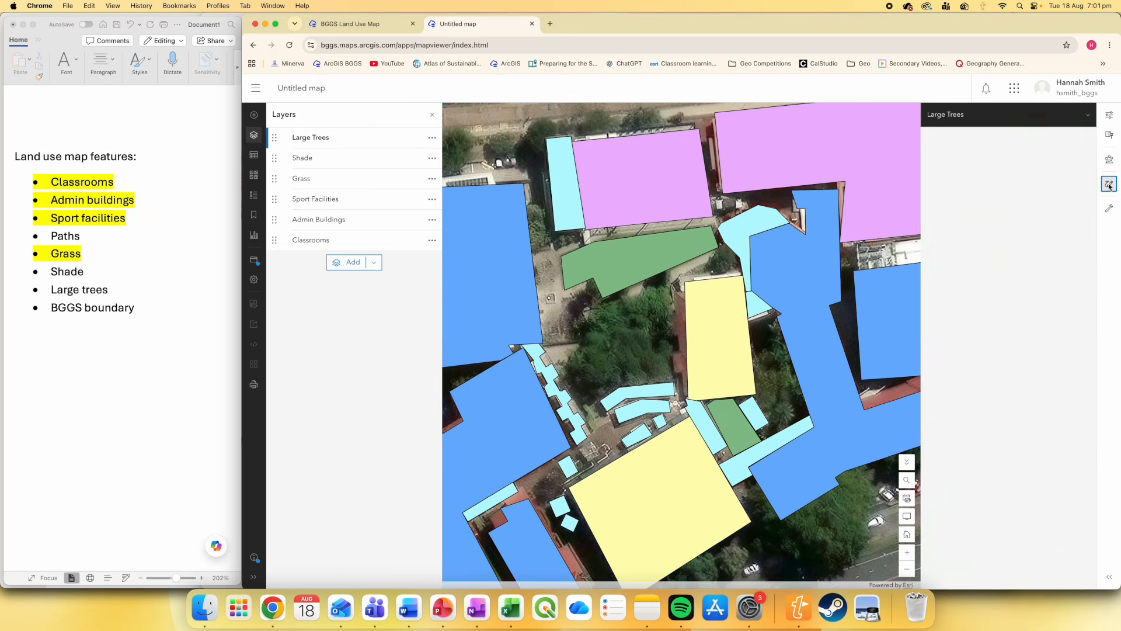
pyautogui.click(900, 204)
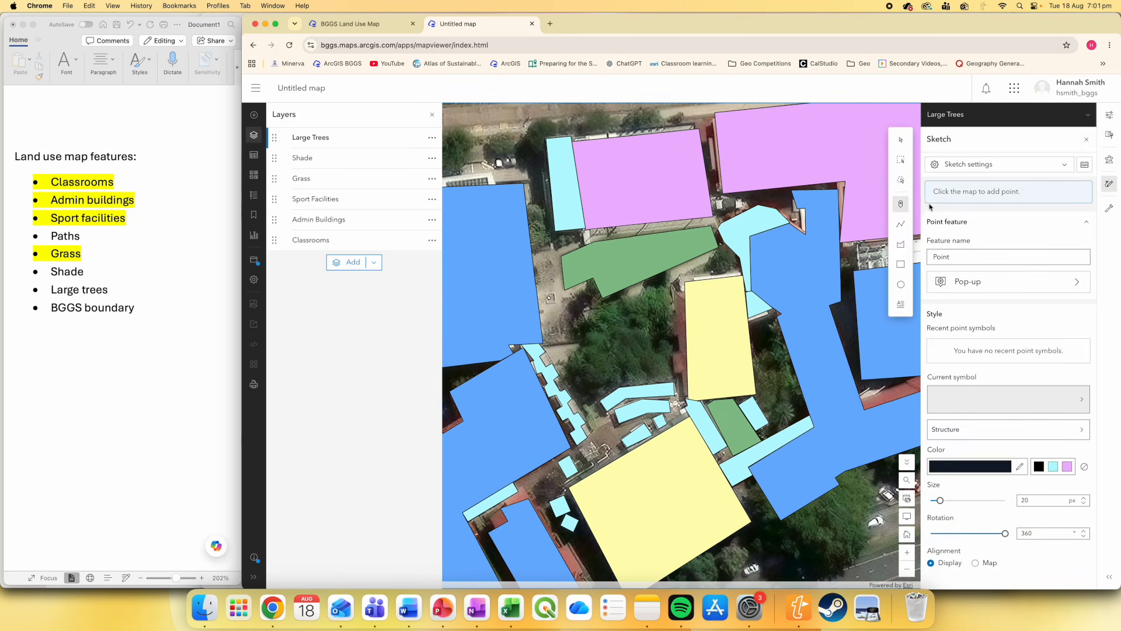
pyautogui.click(900, 225)
pyautogui.scroll(-2, 1030, 427)
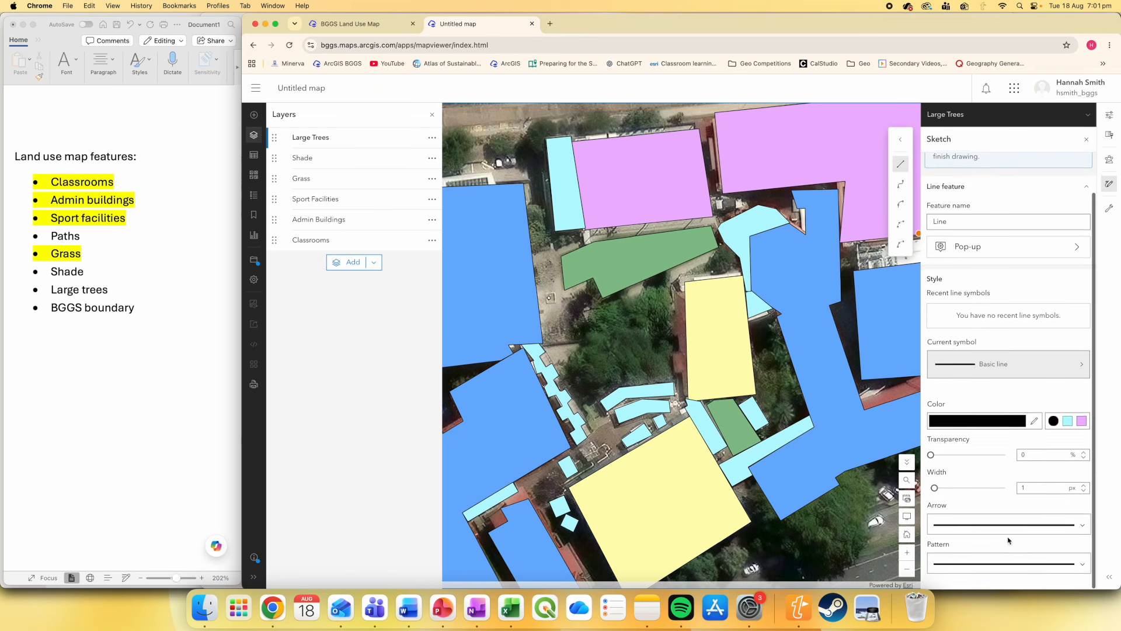
pyautogui.click(1039, 426)
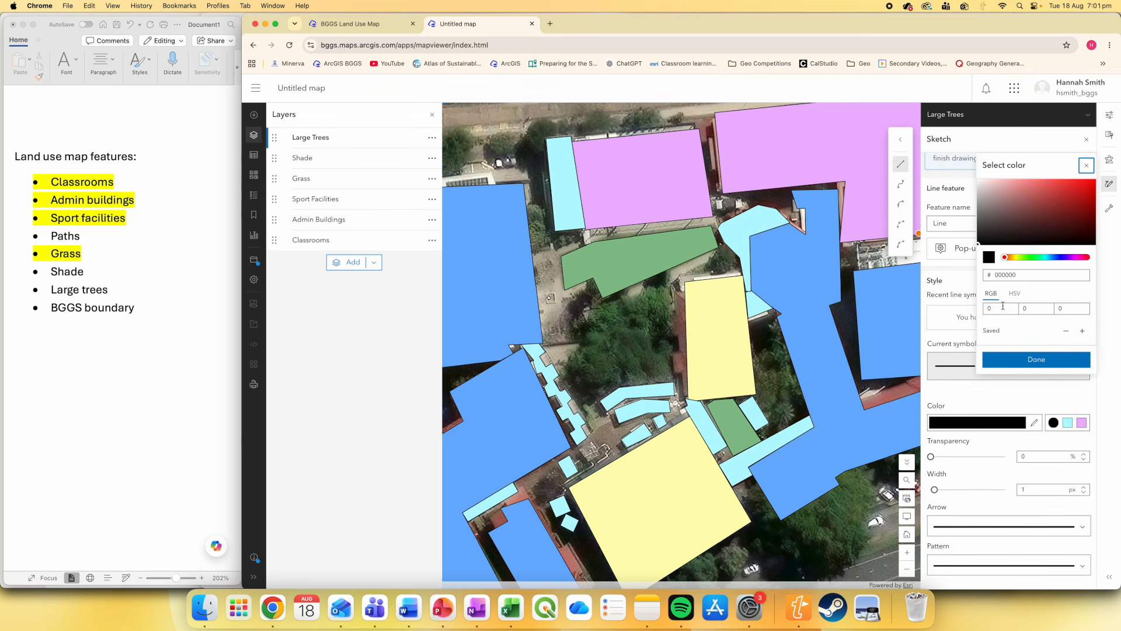
pyautogui.click(1037, 257)
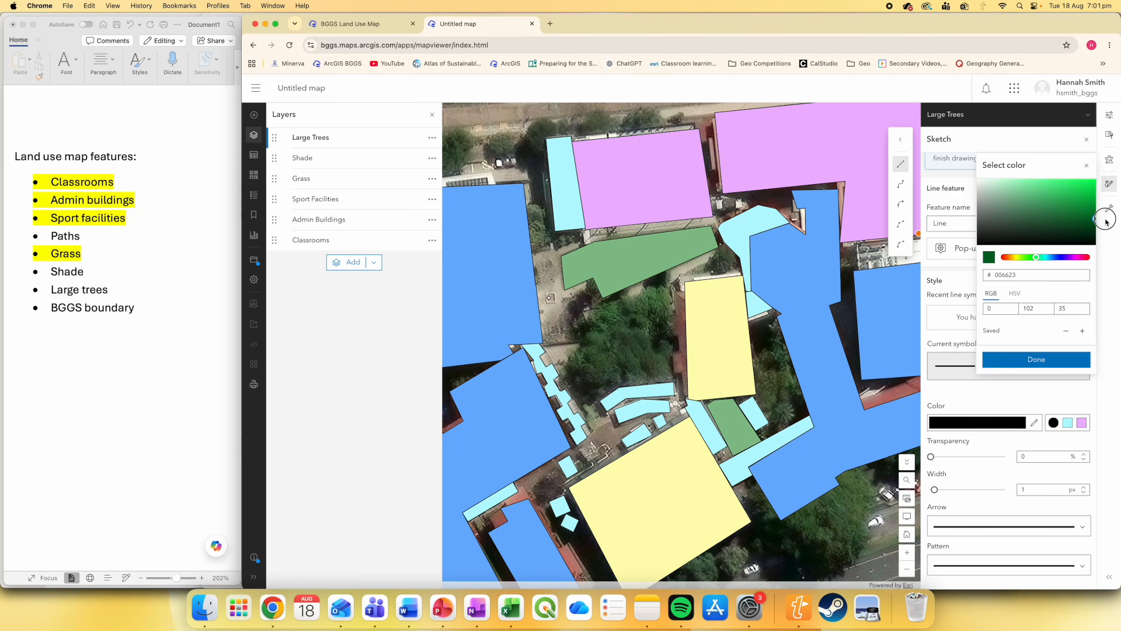
pyautogui.click(1043, 359)
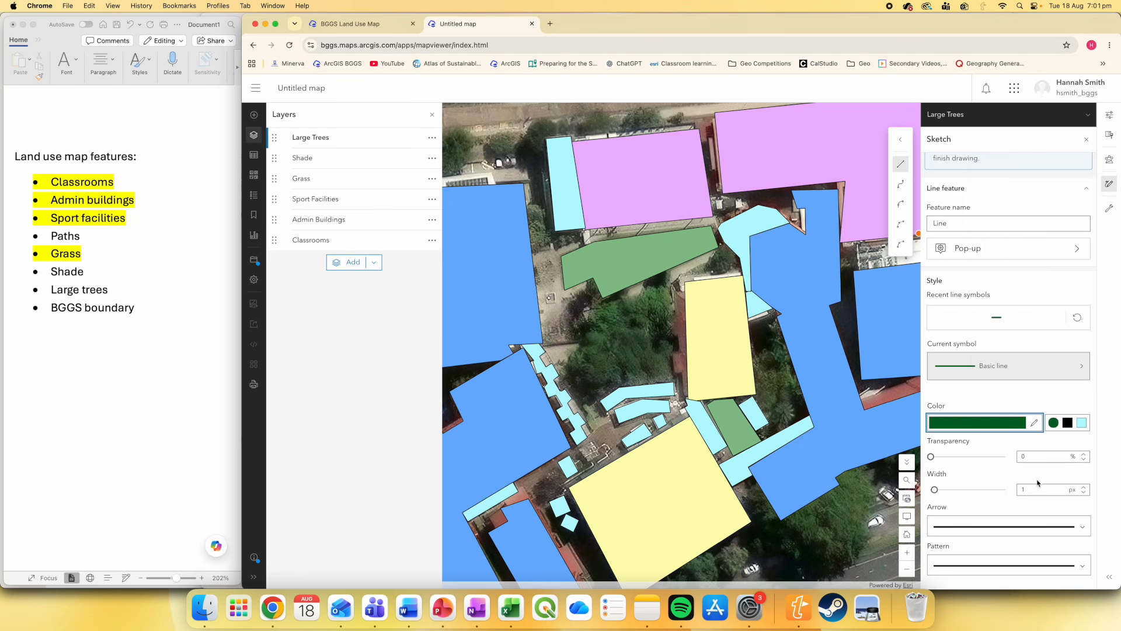
# Outline the central tree cluster west of the narrow pale yellow building in dark green and set the line width to 5 px
pyautogui.click(582, 313)
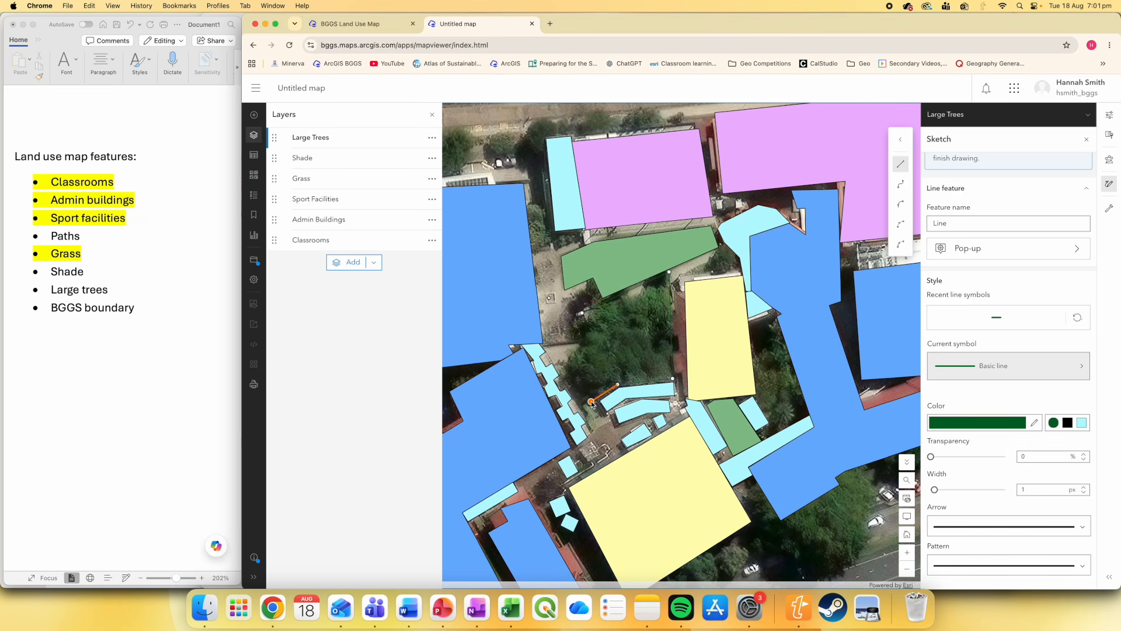
pyautogui.doubleClick(583, 315)
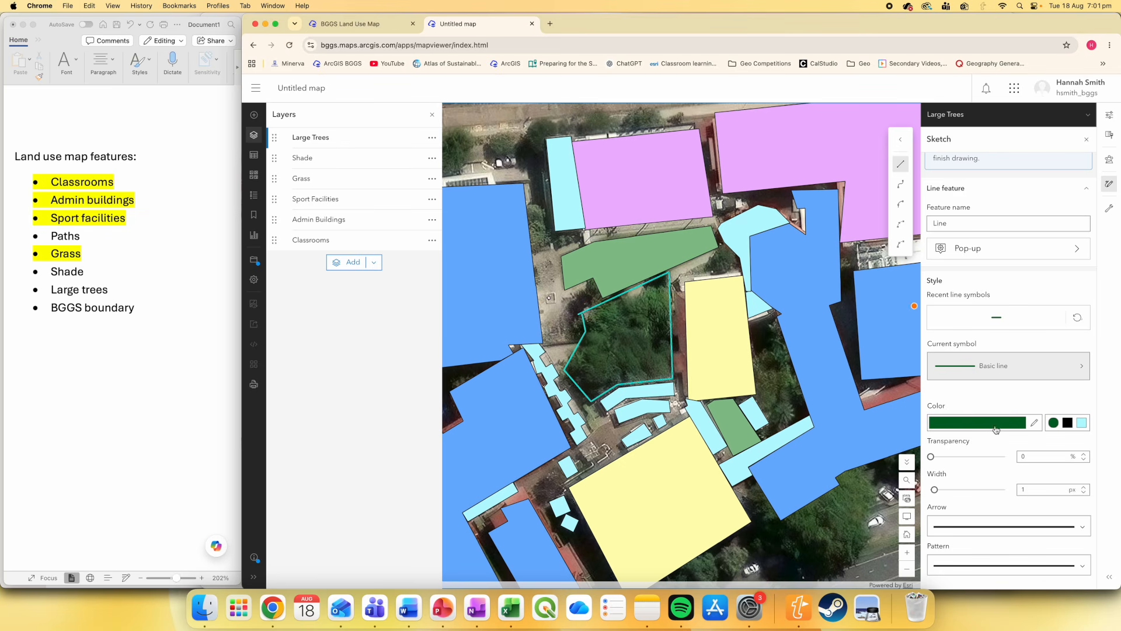
pyautogui.click(1083, 489)
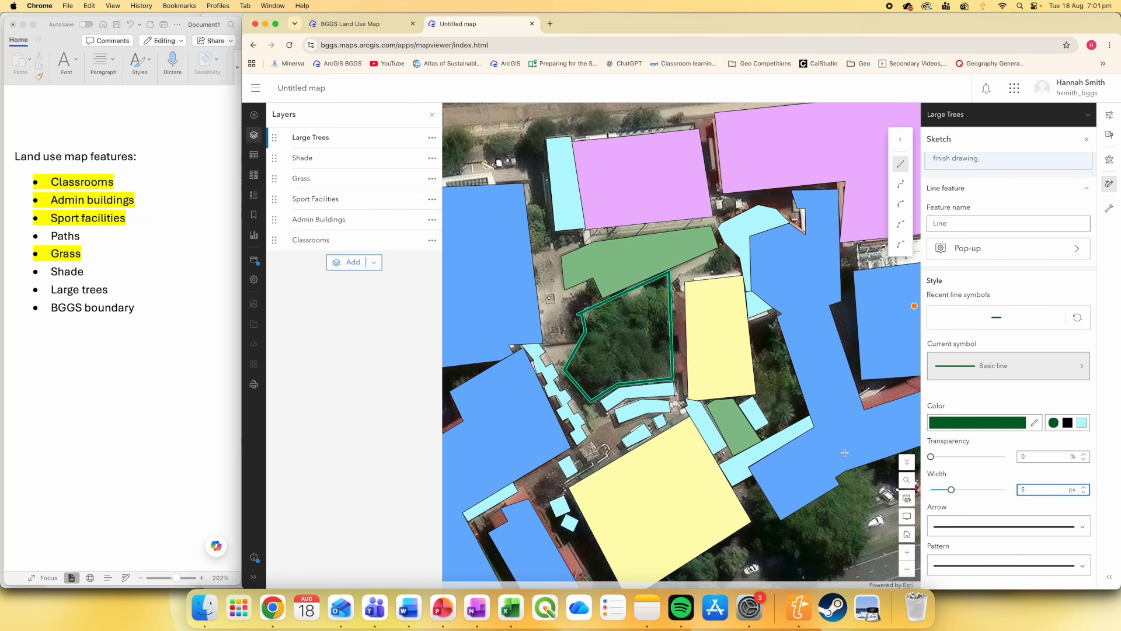
# Outline the trees between the narrow pale yellow building and the blue classrooms, and those along the road south of the buildings
pyautogui.click(900, 142)
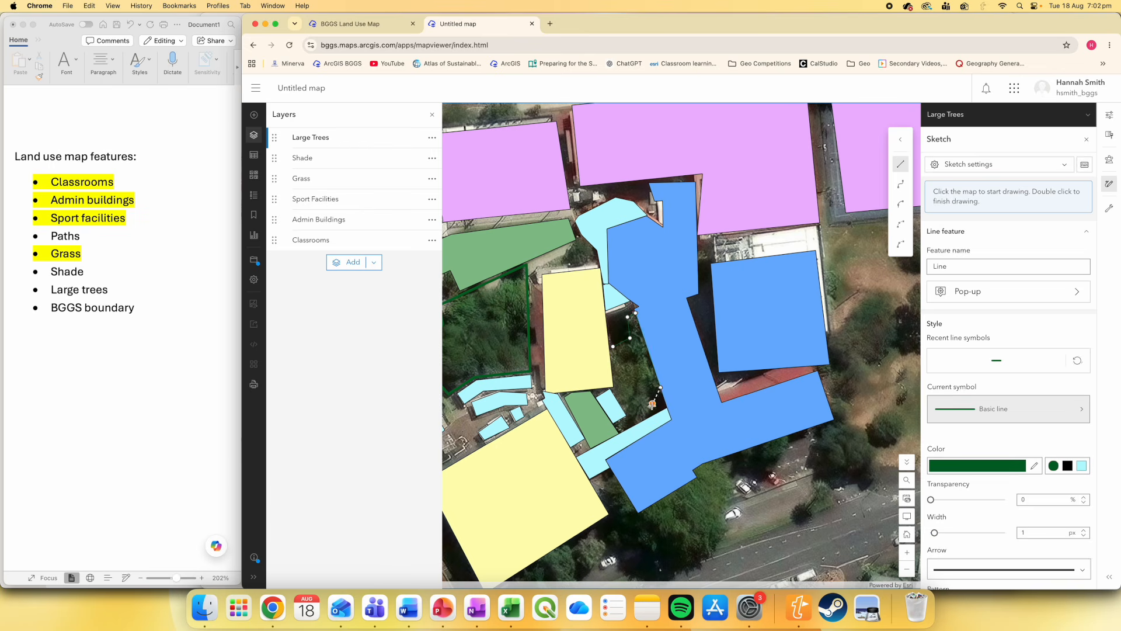
pyautogui.doubleClick(656, 416)
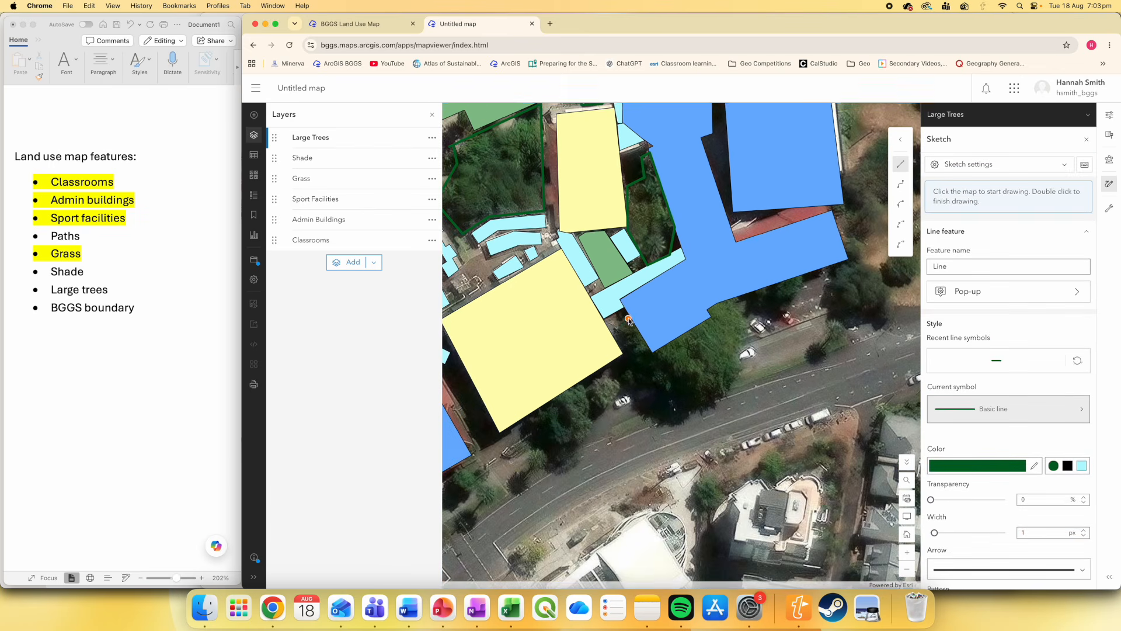
pyautogui.click(524, 448)
pyautogui.click(571, 430)
pyautogui.doubleClick(613, 402)
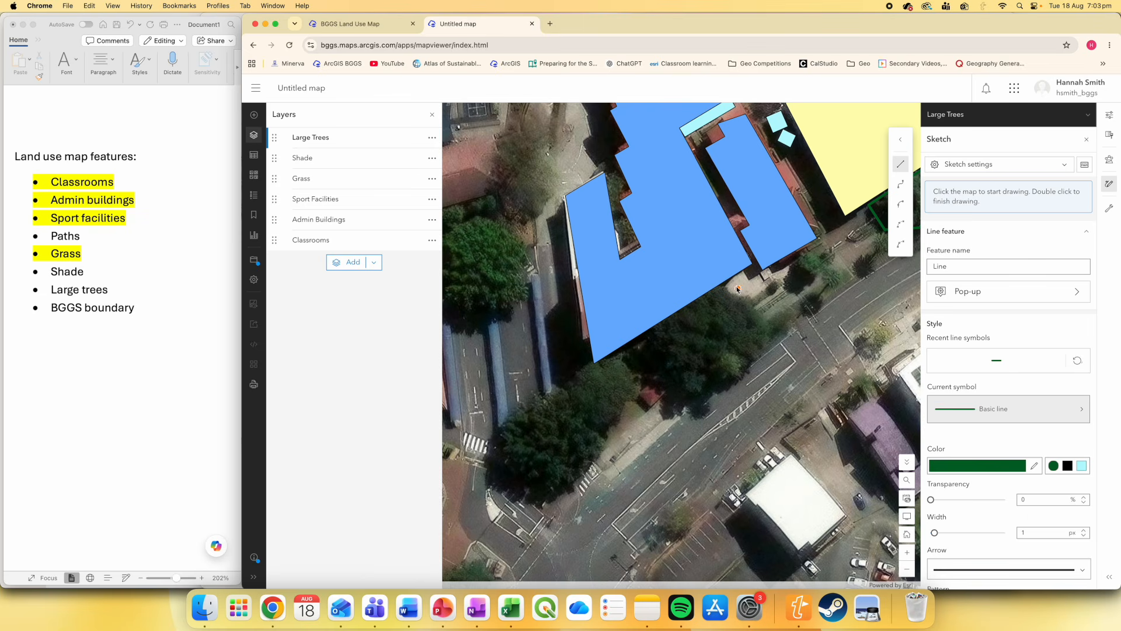
# Outline the trees south of the southwestern classroom block with a 5 px dark green line and finish sketching
pyautogui.click(666, 366)
pyautogui.click(615, 426)
pyautogui.click(556, 384)
pyautogui.doubleClick(721, 286)
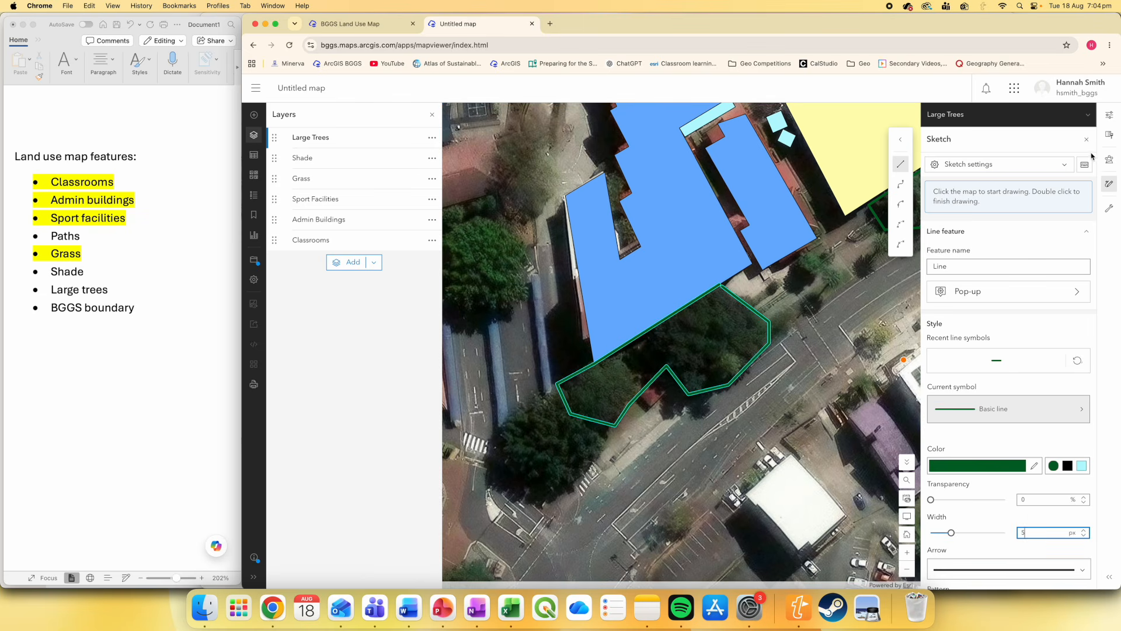
pyautogui.click(1087, 140)
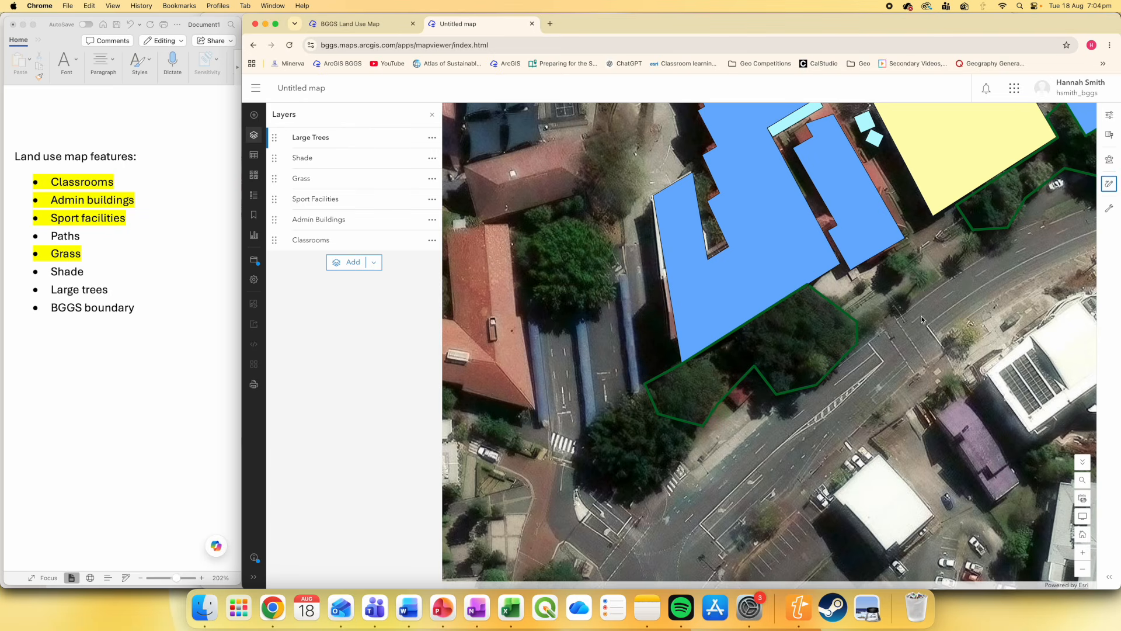
# Switch the basemap from Imagery to Community Map
pyautogui.moveTo(914, 327); pyautogui.dragTo(760, 432)
pyautogui.moveTo(737, 432); pyautogui.dragTo(715, 431)
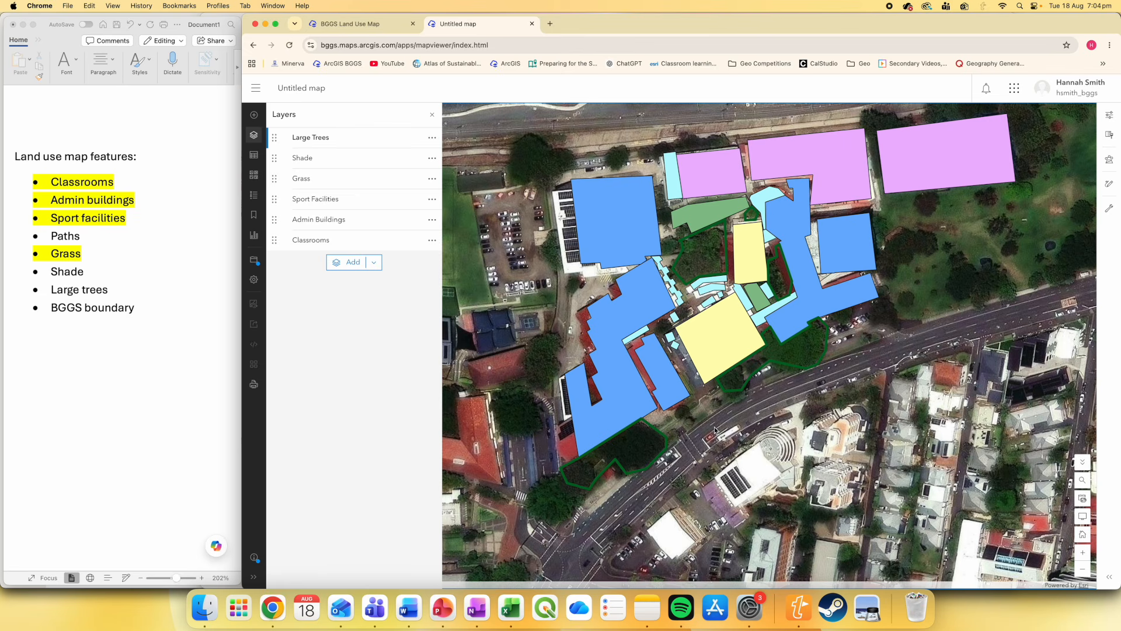
pyautogui.moveTo(813, 397); pyautogui.dragTo(801, 407)
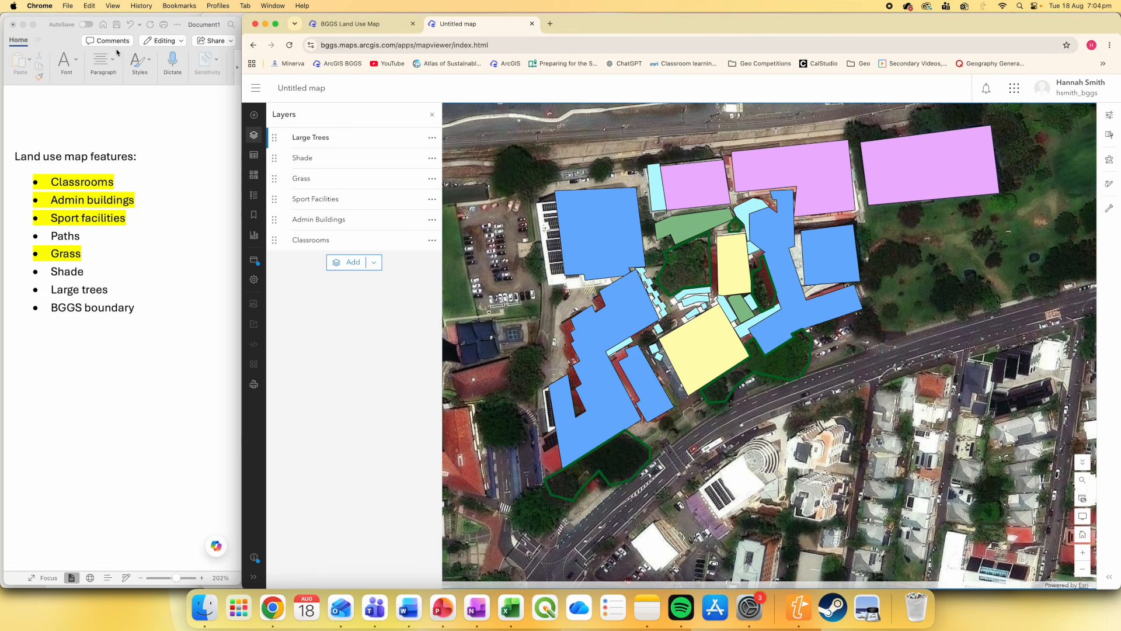
pyautogui.click(253, 175)
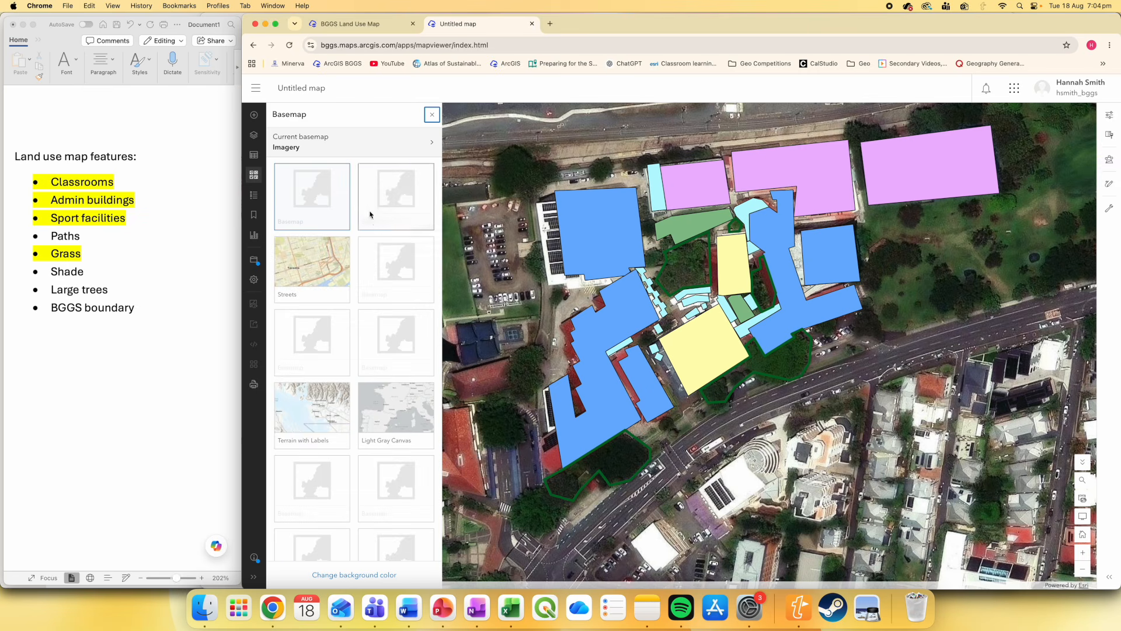
pyautogui.scroll(-1, 336, 412)
pyautogui.scroll(-5, 322, 444)
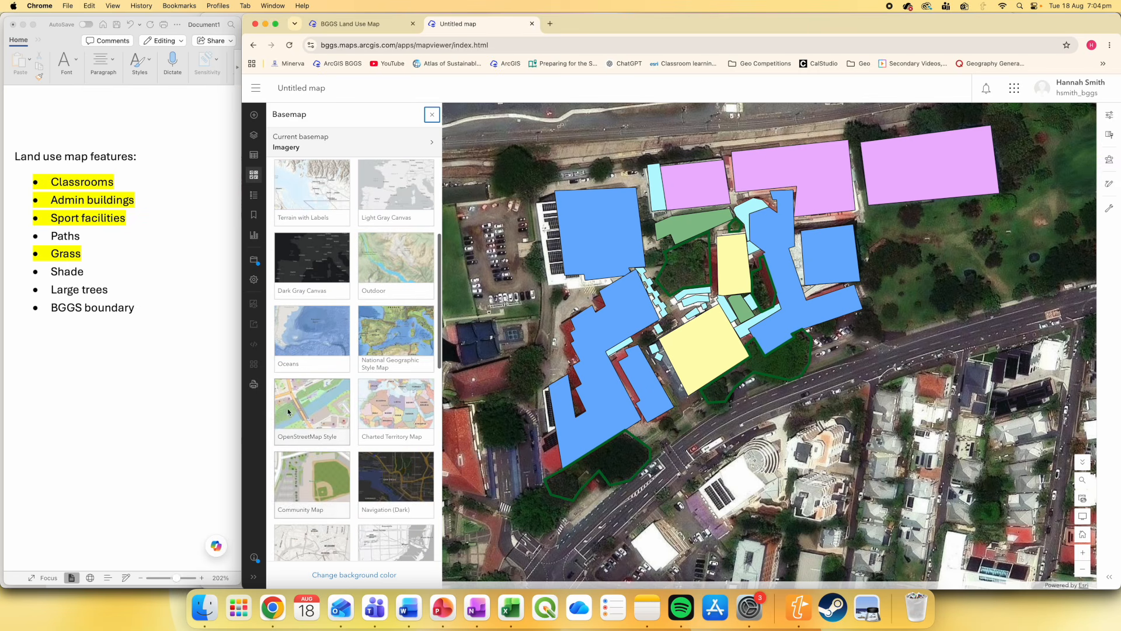
pyautogui.click(308, 480)
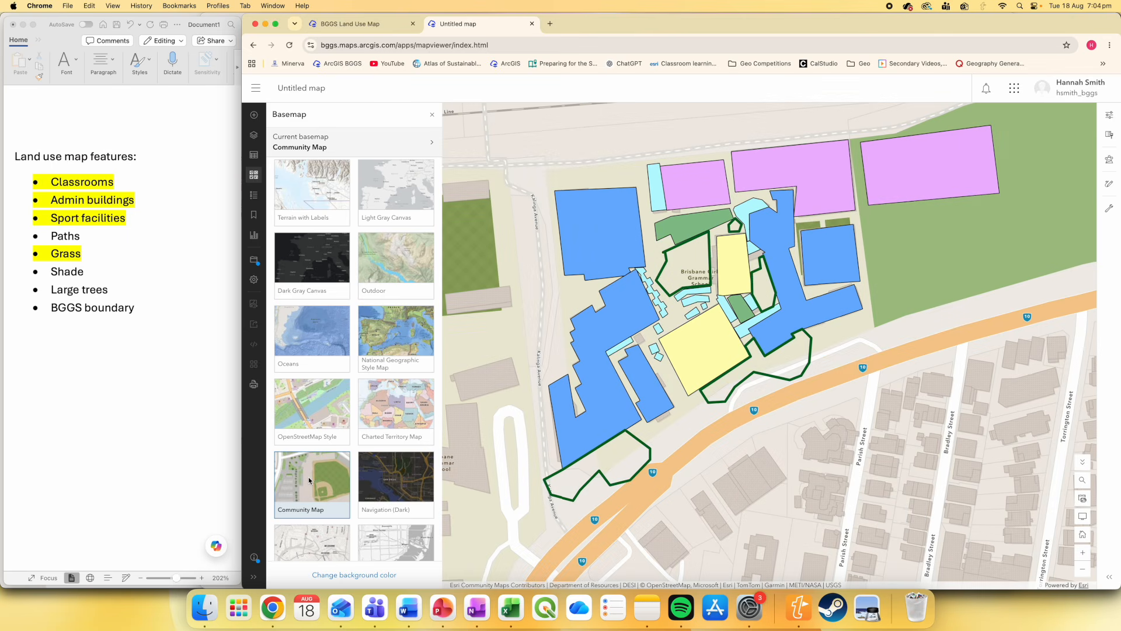
# Examine up close the northwest corner where the ends of the central tree outline meet
pyautogui.scroll(5, 667, 281)
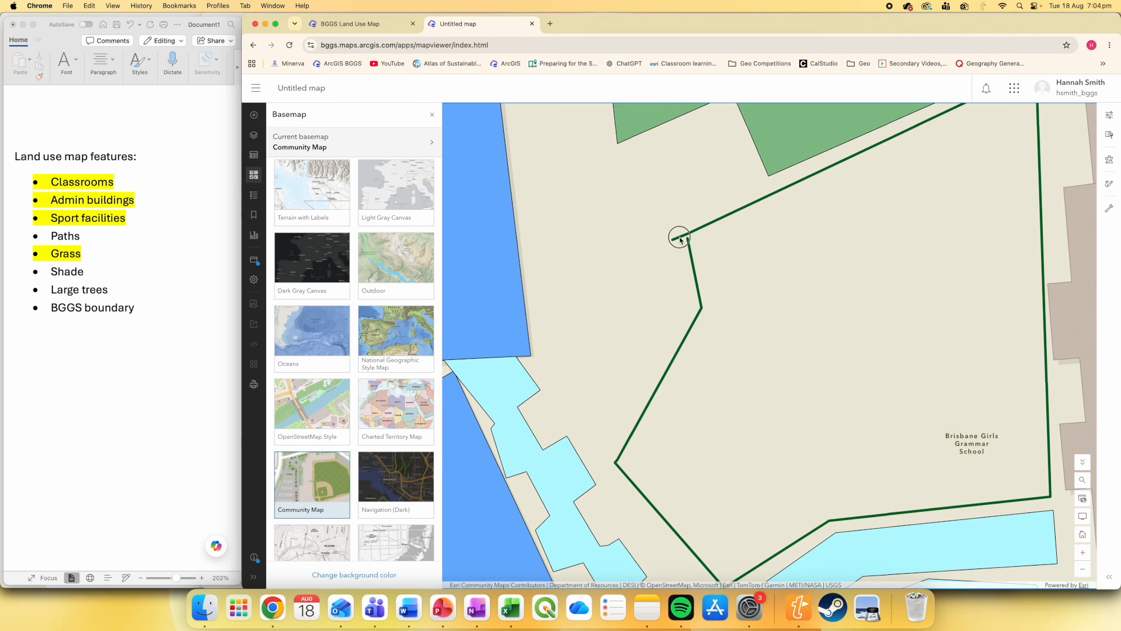
pyautogui.scroll(3, 679, 241)
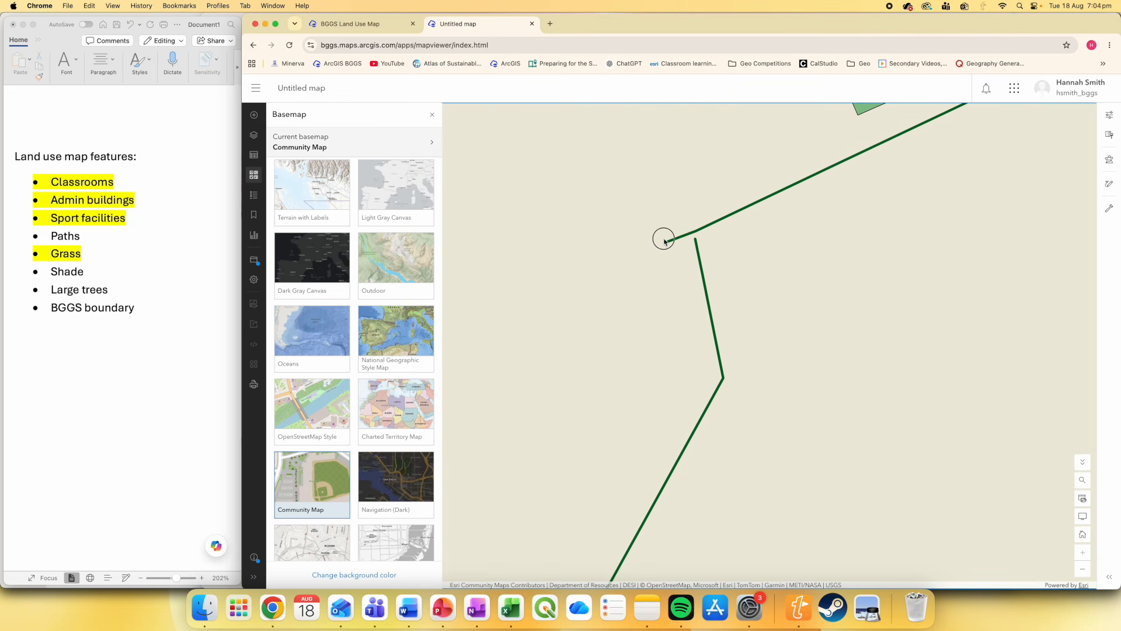
pyautogui.scroll(-10, 666, 243)
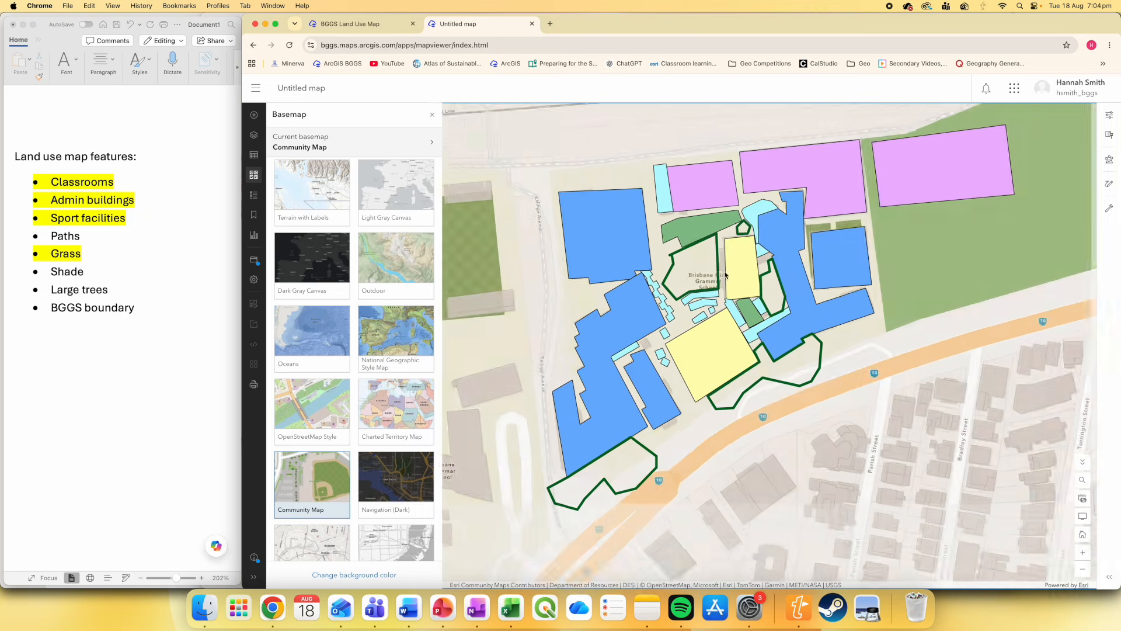
pyautogui.scroll(3, 806, 306)
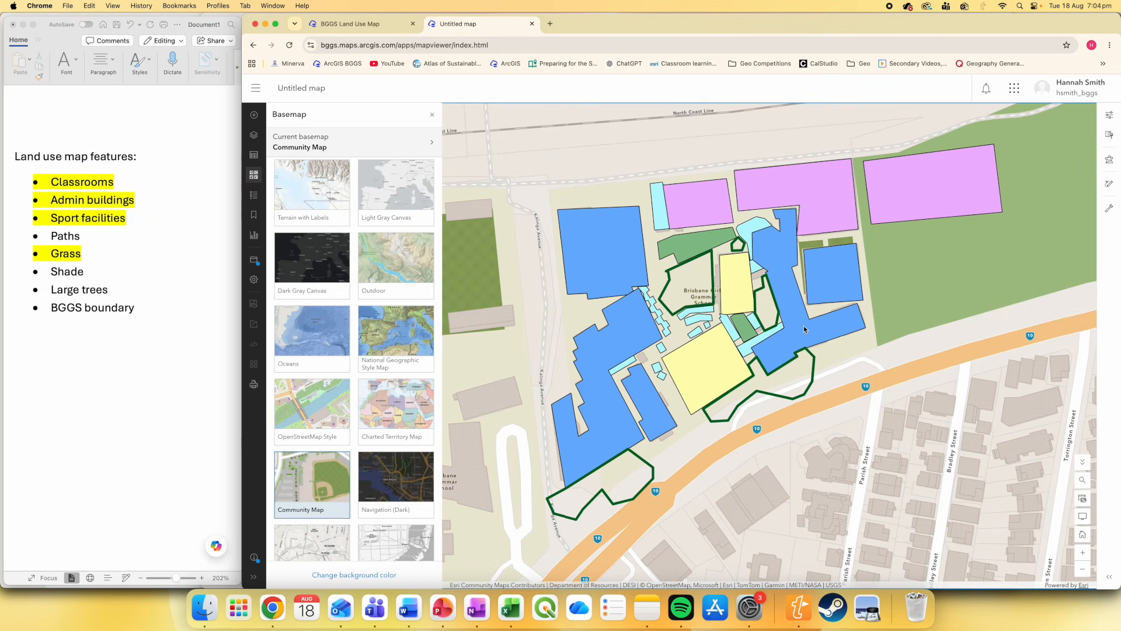
pyautogui.moveTo(889, 270); pyautogui.dragTo(866, 283)
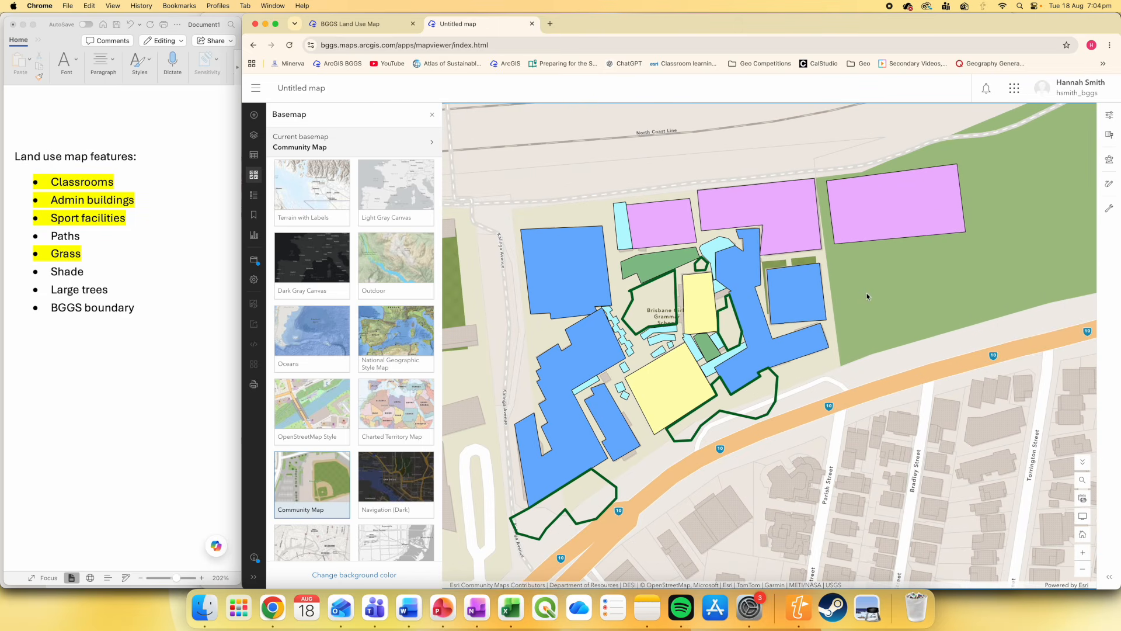
# Add a new sketch layer and name it BGGS Boundary
pyautogui.click(253, 134)
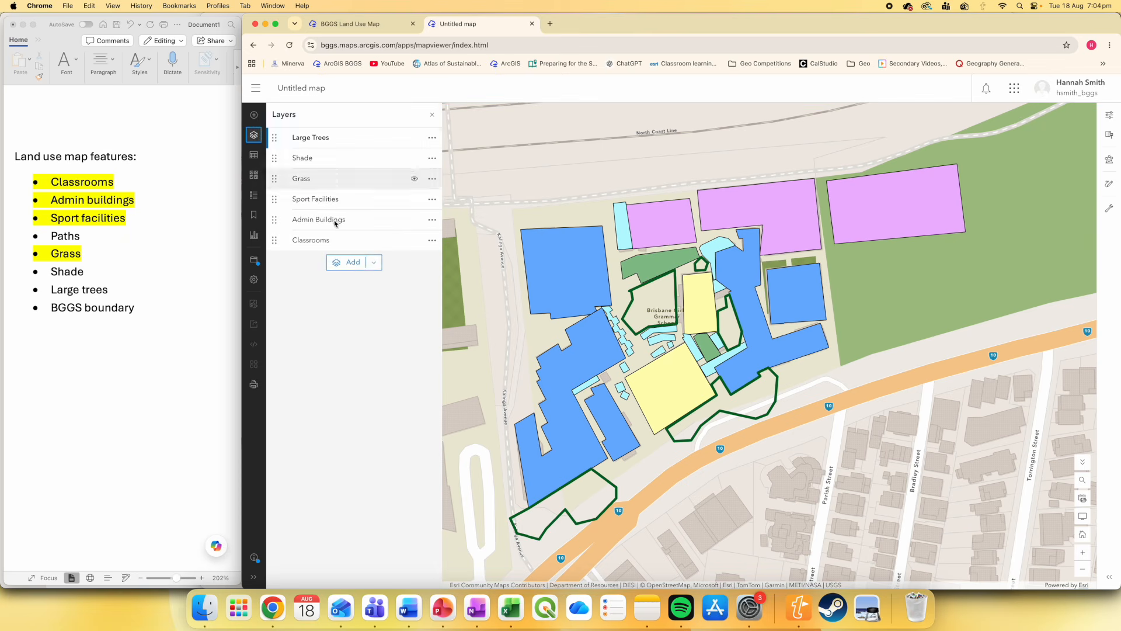
pyautogui.click(374, 262)
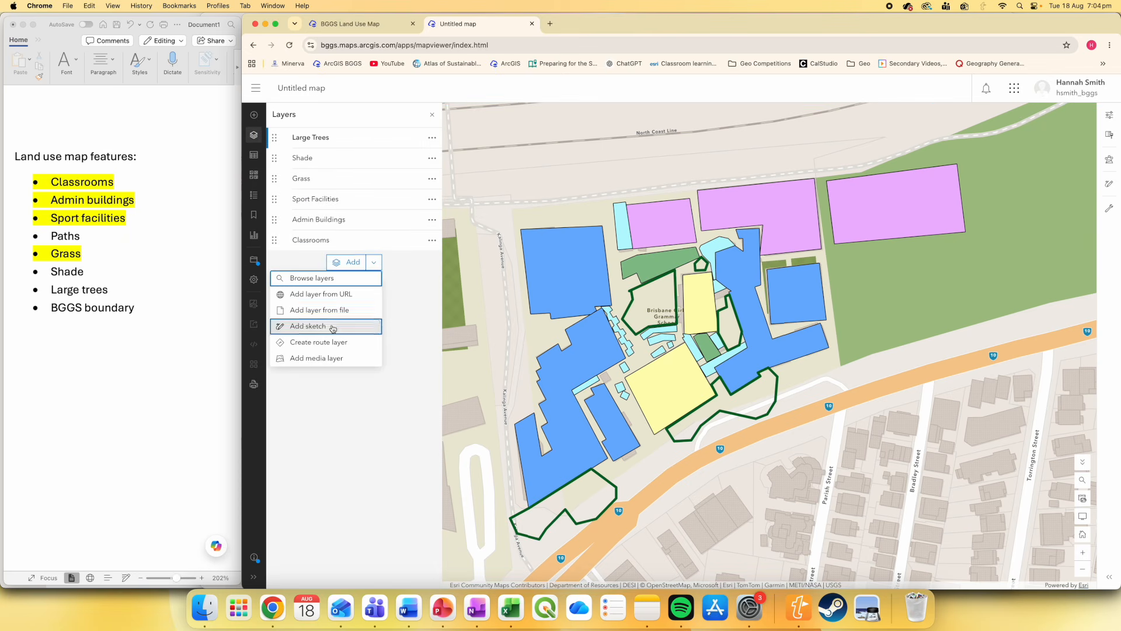
pyautogui.click(333, 326)
pyautogui.click(432, 138)
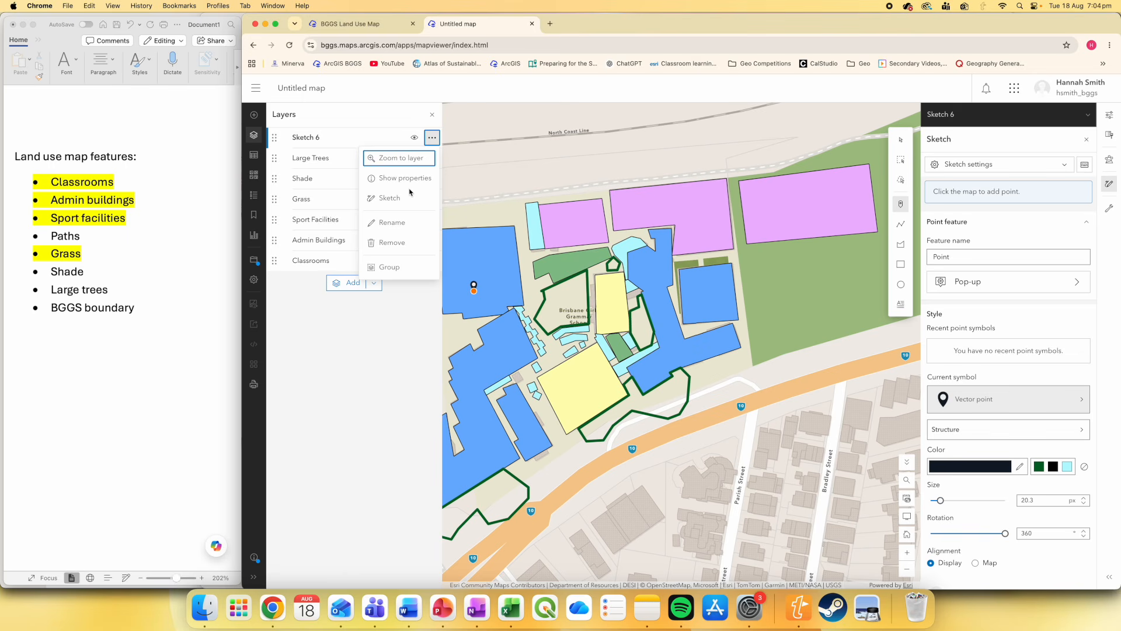
pyautogui.click(400, 223)
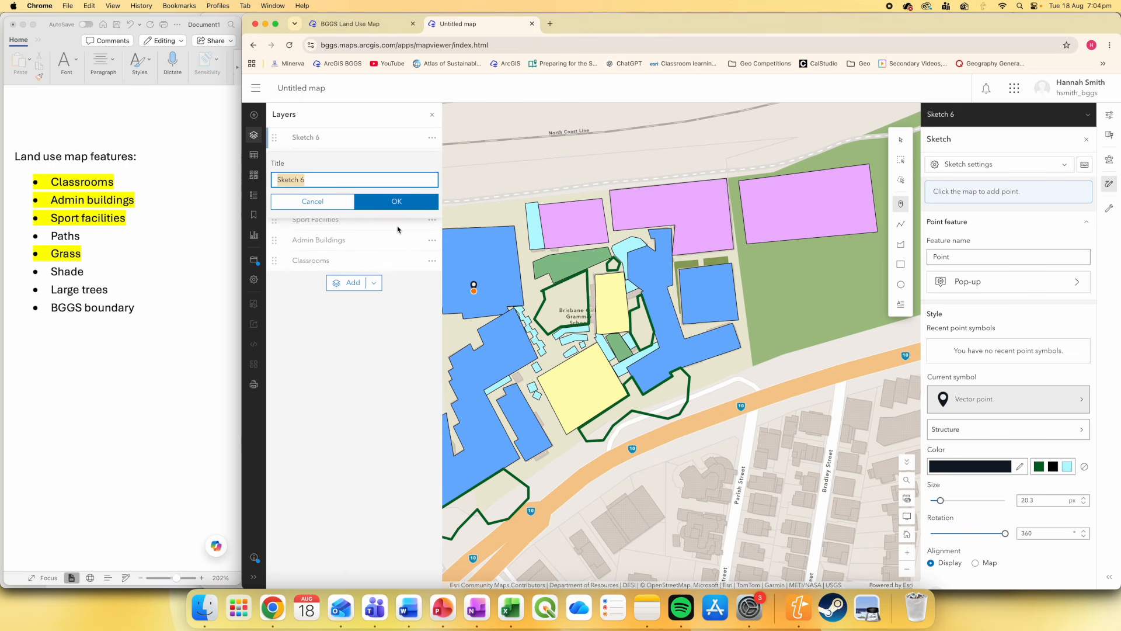
pyautogui.write('BGGS Boundary')
pyautogui.click(397, 201)
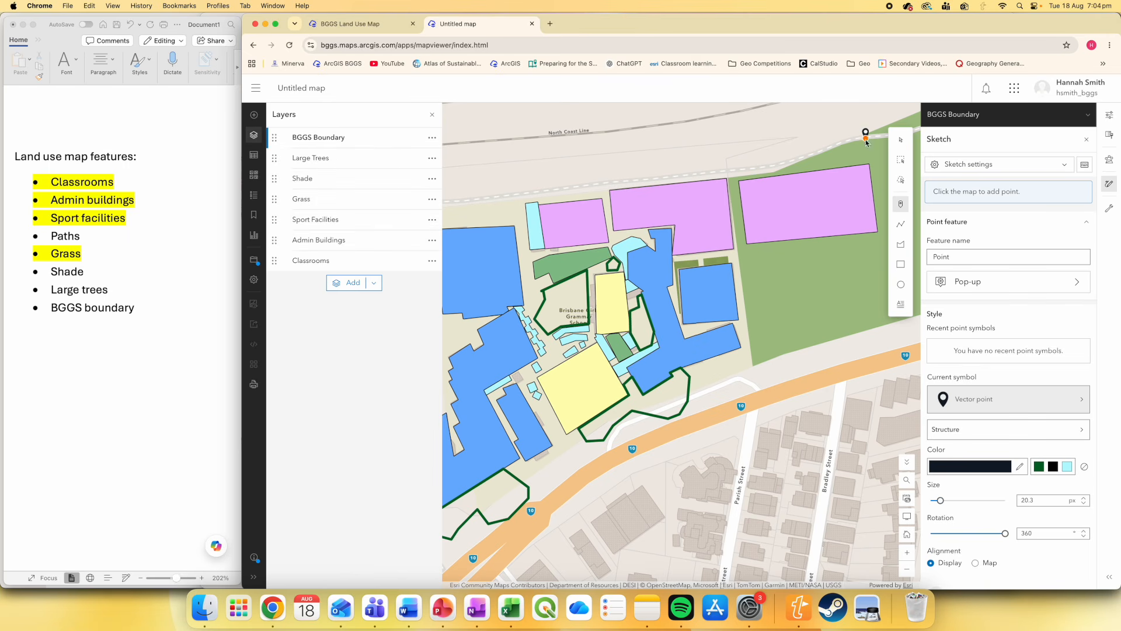
# Start a straight-segment line in the BGGS Boundary layer and style it with a red colour and a thin width
pyautogui.click(901, 139)
pyautogui.scroll(-3, 760, 342)
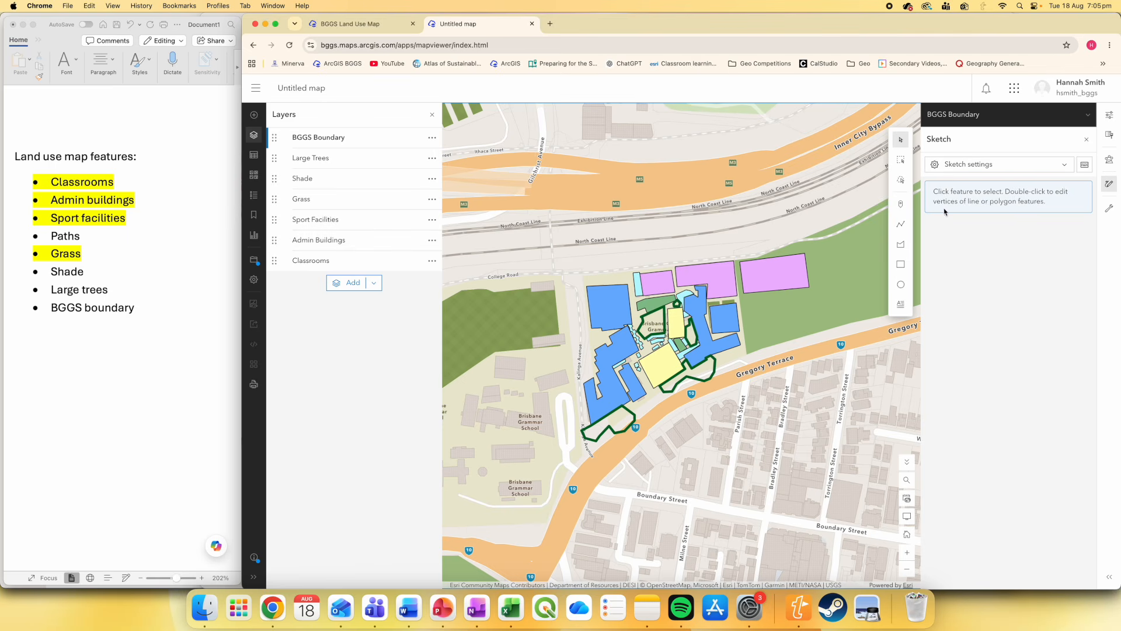
pyautogui.click(899, 225)
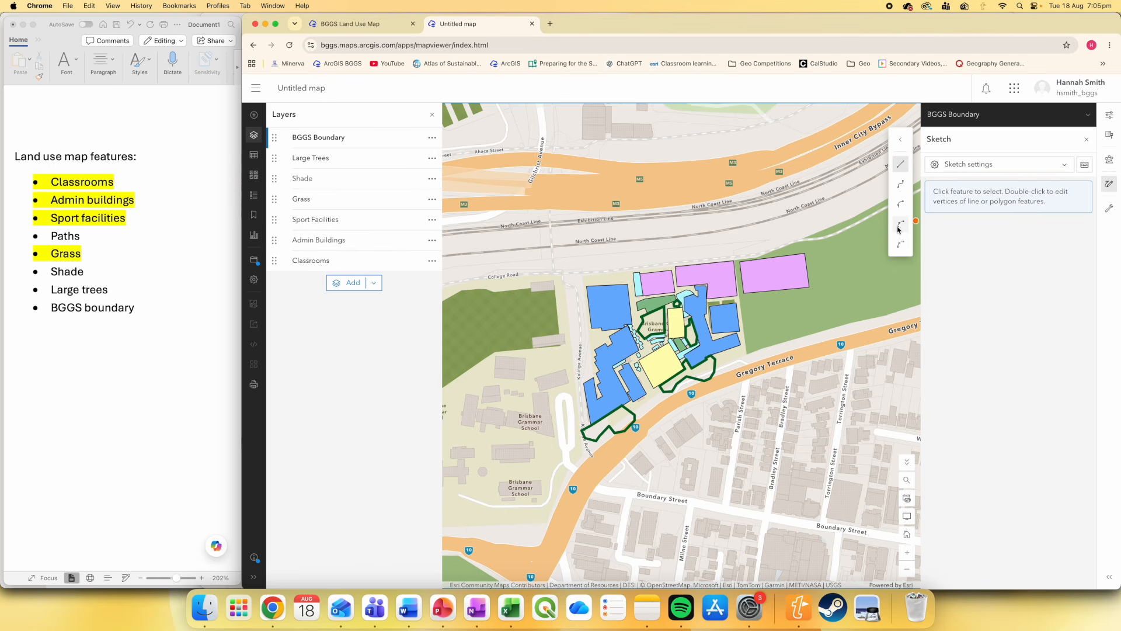
pyautogui.click(899, 227)
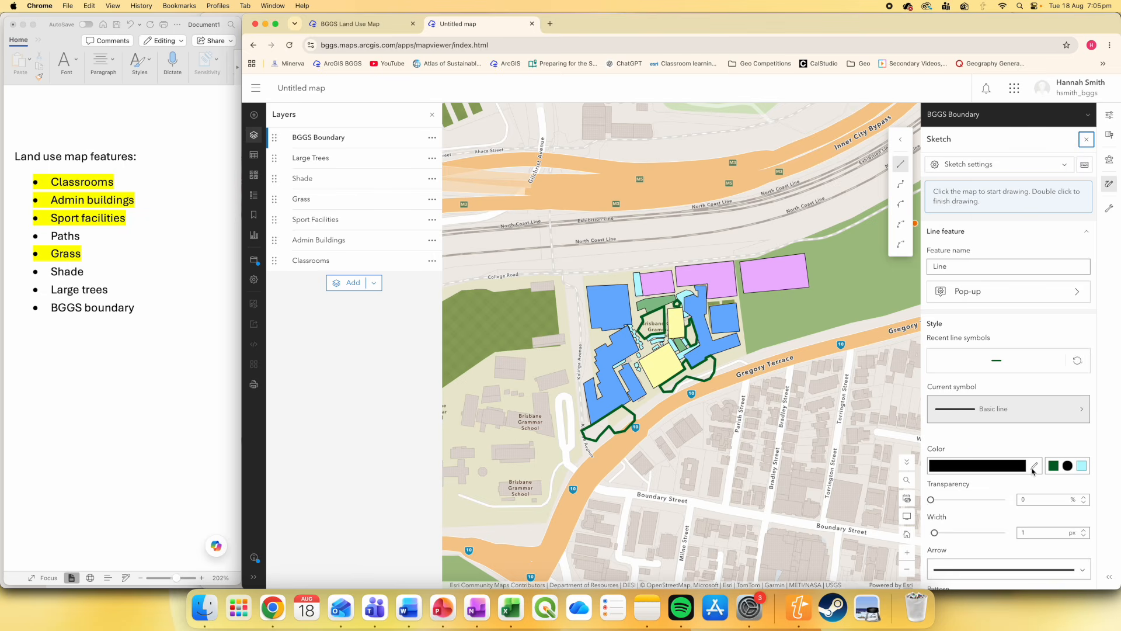
pyautogui.click(1034, 467)
pyautogui.moveTo(1036, 221); pyautogui.dragTo(1107, 193)
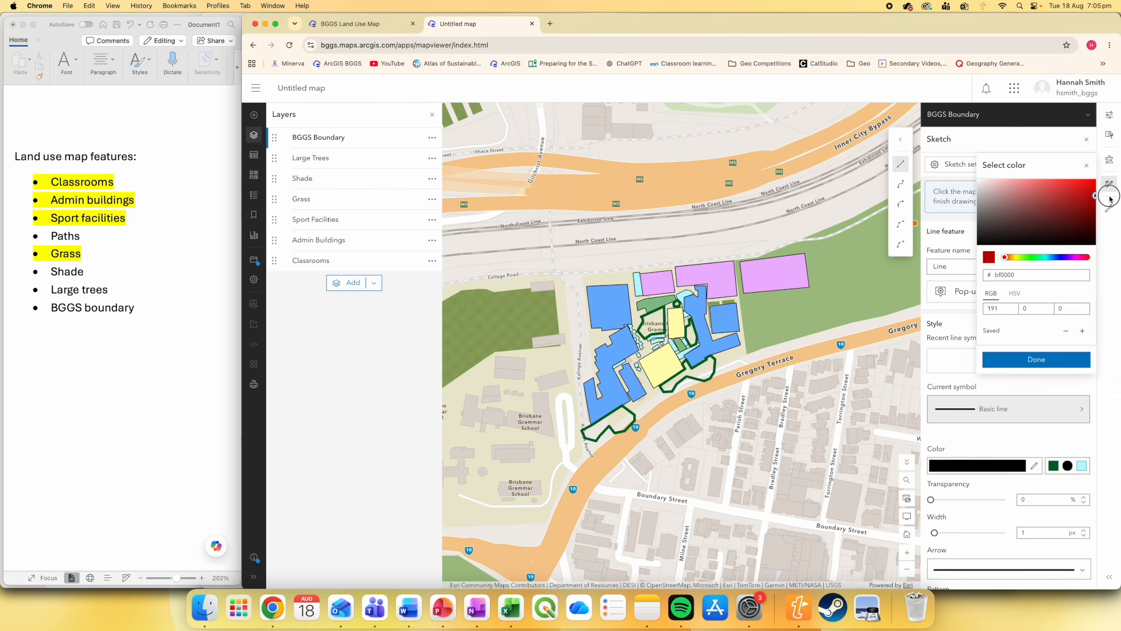
pyautogui.click(1036, 360)
pyautogui.click(1084, 530)
# Outline the school boundary around all sketched features, taking in the eastern sports court and following Gregory Terrace back to the College Road corner
pyautogui.click(581, 275)
pyautogui.click(806, 252)
pyautogui.click(811, 288)
pyautogui.click(739, 296)
pyautogui.click(746, 364)
pyautogui.click(663, 399)
pyautogui.click(587, 460)
pyautogui.click(566, 277)
pyautogui.doubleClick(581, 276)
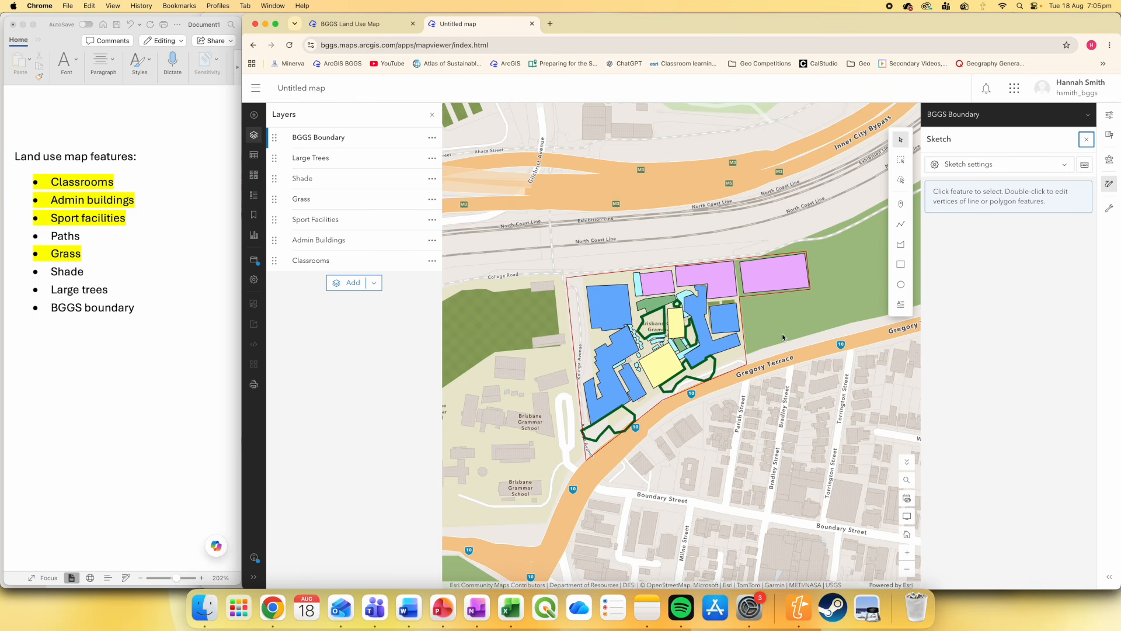
pyautogui.scroll(3, 662, 397)
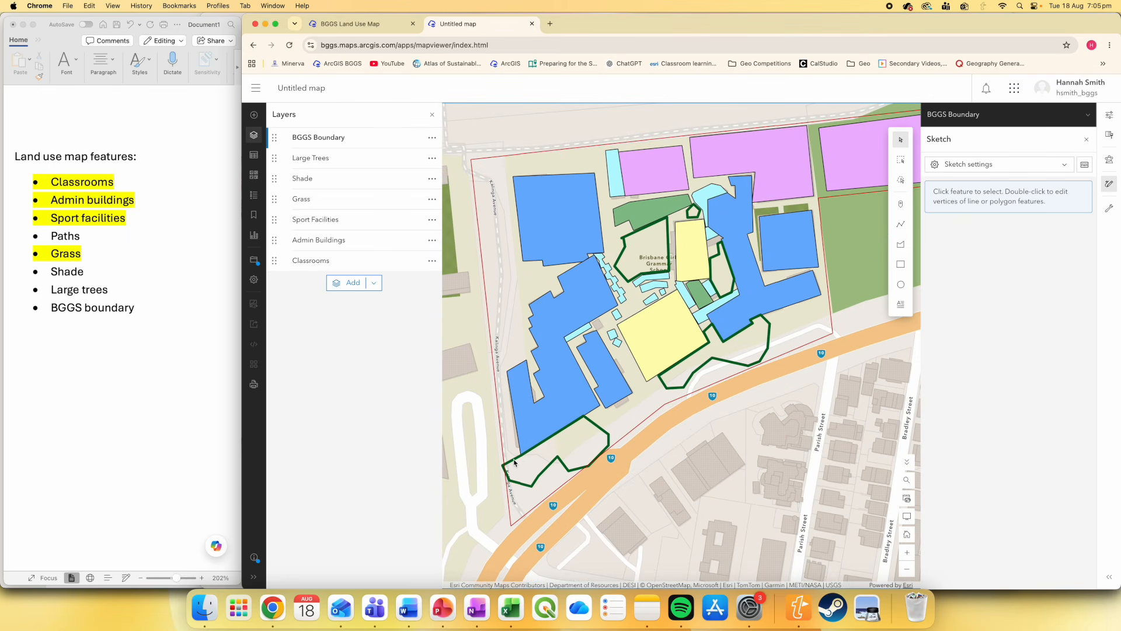
# Open the Large Trees layer's sketch features and select several of its lines together to examine them on the map
pyautogui.click(338, 157)
pyautogui.scroll(-3, 517, 458)
pyautogui.scroll(3, 517, 459)
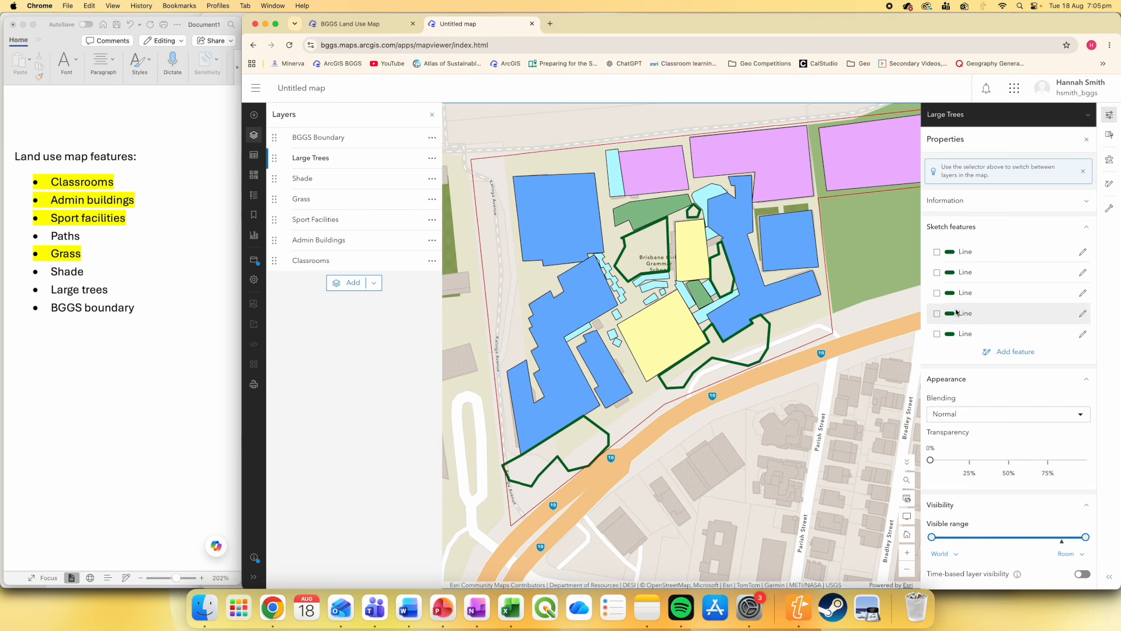
pyautogui.click(985, 251)
pyautogui.keyDown('shift'); pyautogui.click(989, 270); pyautogui.keyUp('shift')
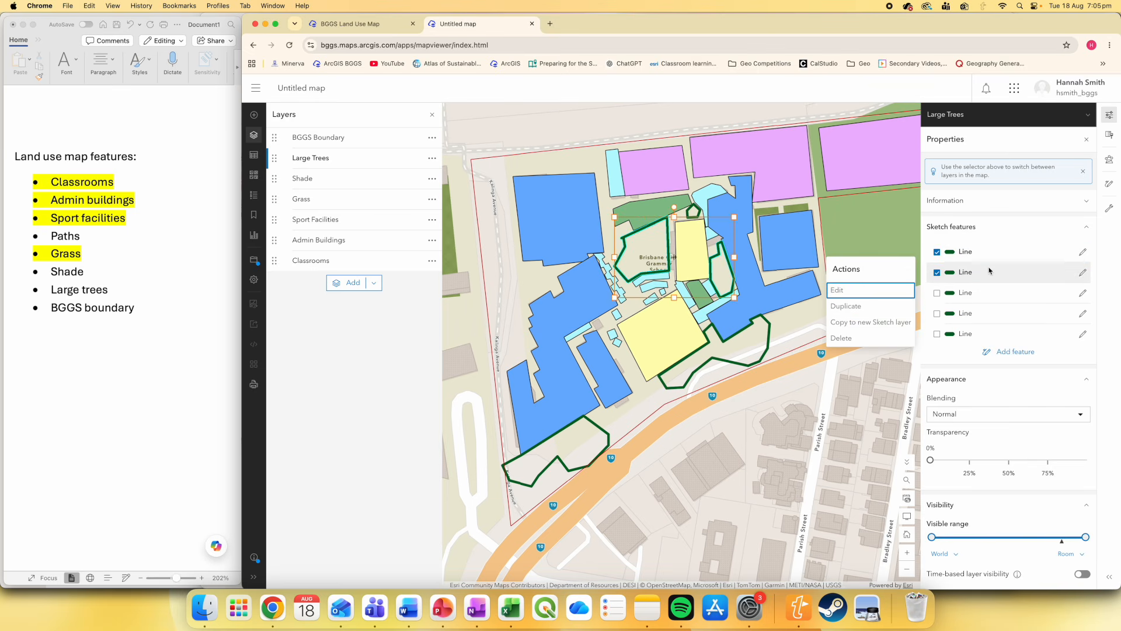
pyautogui.keyDown('shift'); pyautogui.click(994, 292); pyautogui.keyUp('shift')
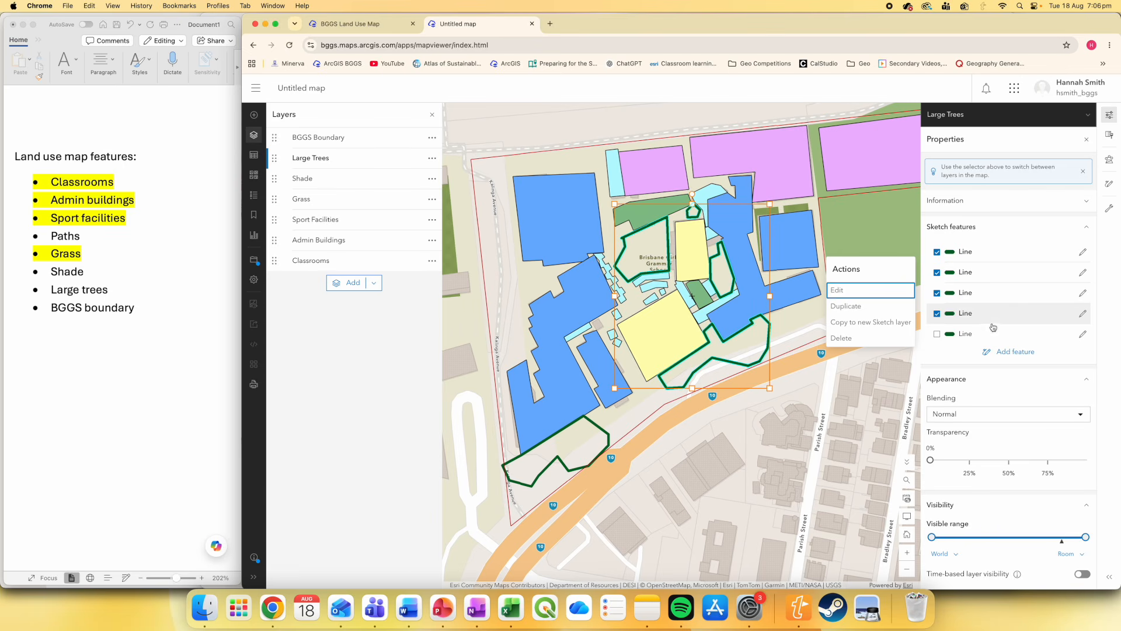
pyautogui.click(937, 293)
pyautogui.click(938, 314)
pyautogui.click(937, 314)
pyautogui.click(937, 273)
pyautogui.click(938, 252)
# Select the Large Trees lines individually to examine which tree outline each one represents on the map
pyautogui.click(938, 334)
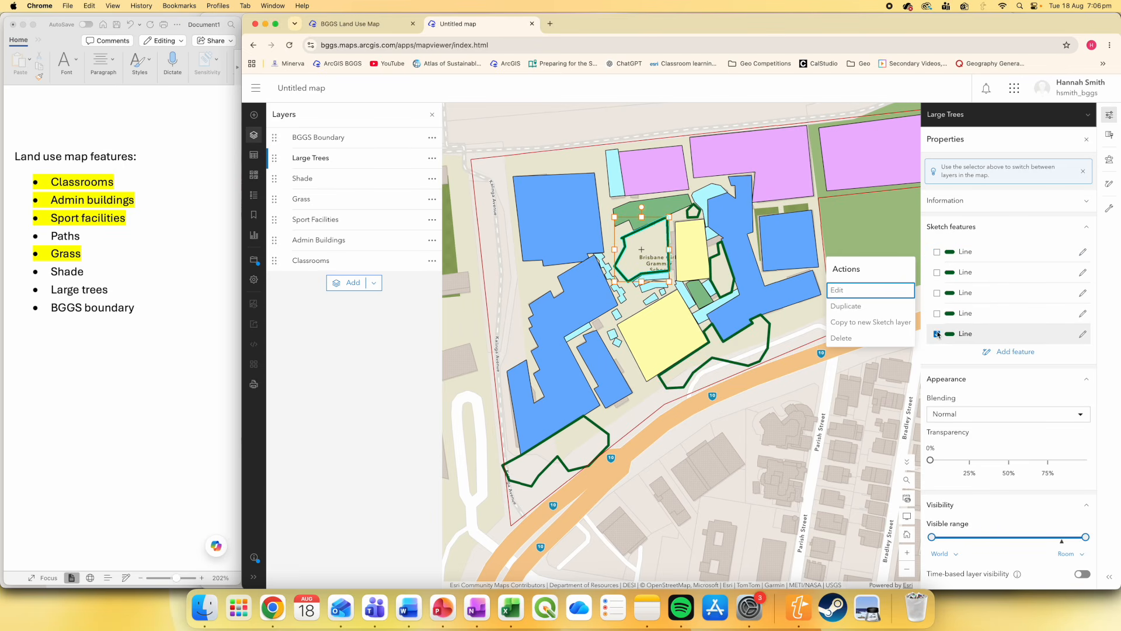
pyautogui.click(938, 334)
pyautogui.click(937, 314)
pyautogui.click(986, 317)
pyautogui.click(986, 297)
pyautogui.click(987, 292)
pyautogui.click(986, 272)
pyautogui.click(984, 266)
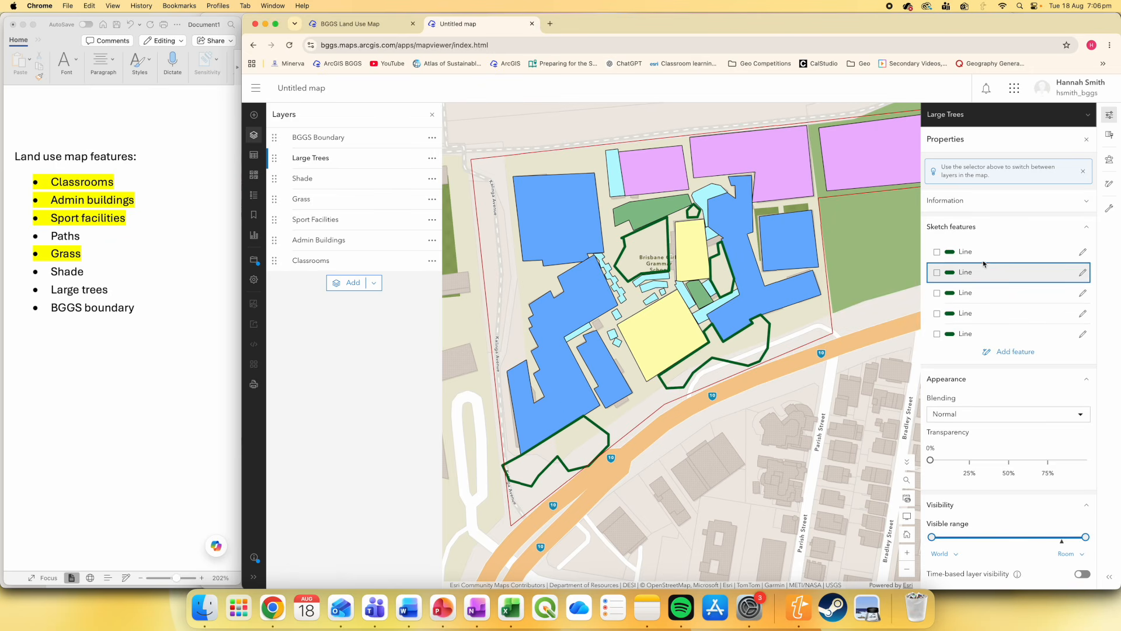
pyautogui.click(984, 254)
pyautogui.scroll(-3, 507, 461)
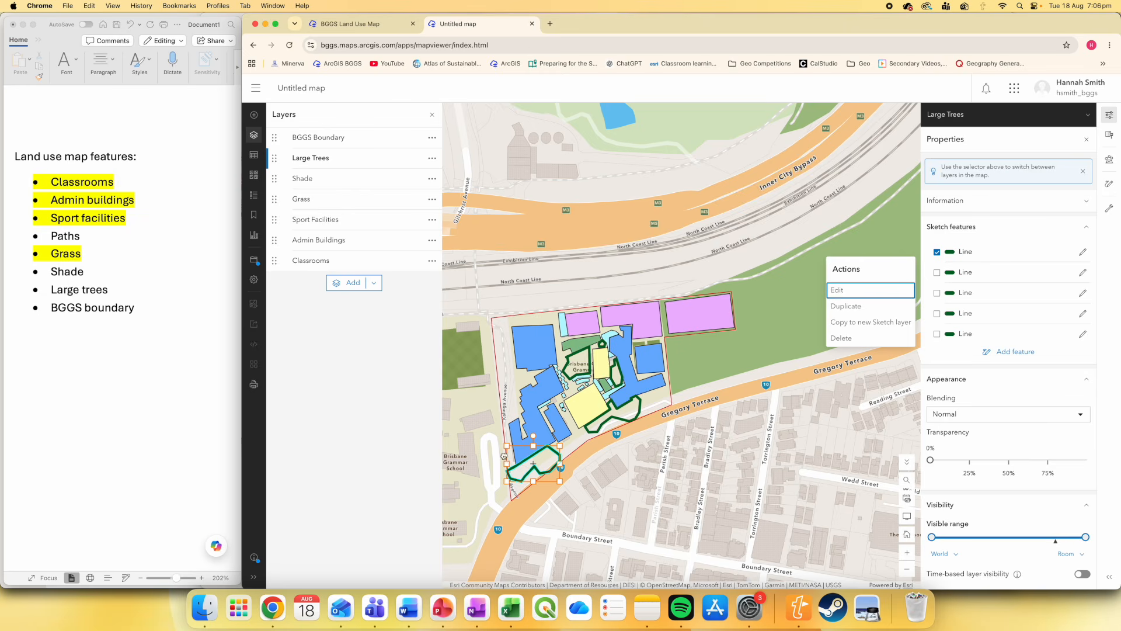
pyautogui.scroll(3, 506, 460)
pyautogui.scroll(-1, 507, 462)
pyautogui.scroll(1, 510, 463)
pyautogui.scroll(1, 509, 463)
# Add a new sketch layer and name it Paths
pyautogui.click(655, 461)
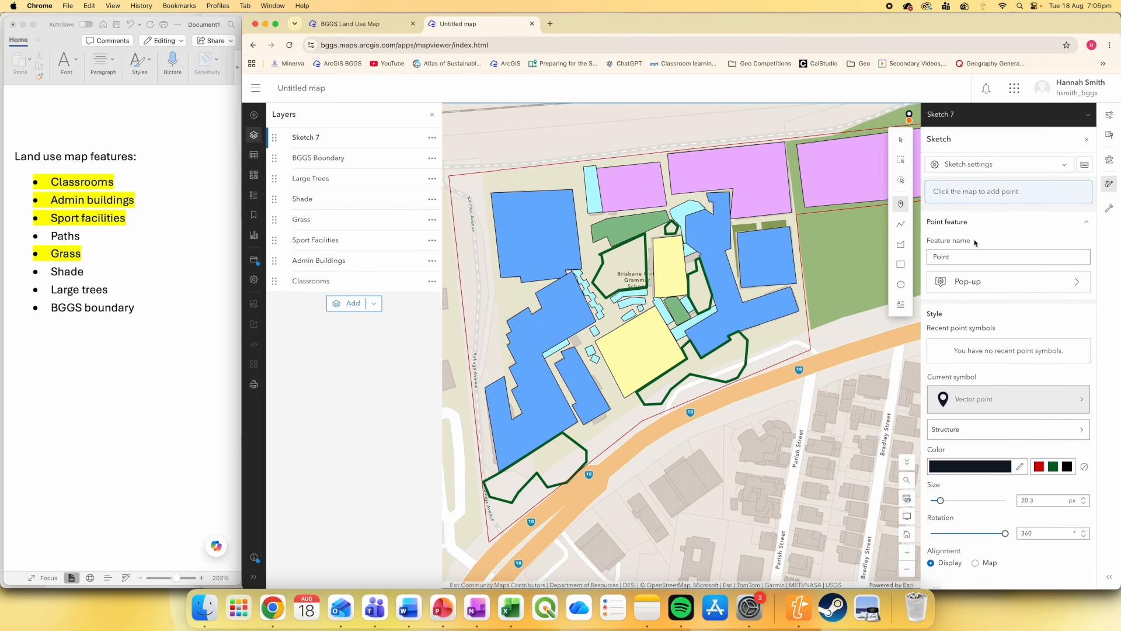
pyautogui.click(432, 137)
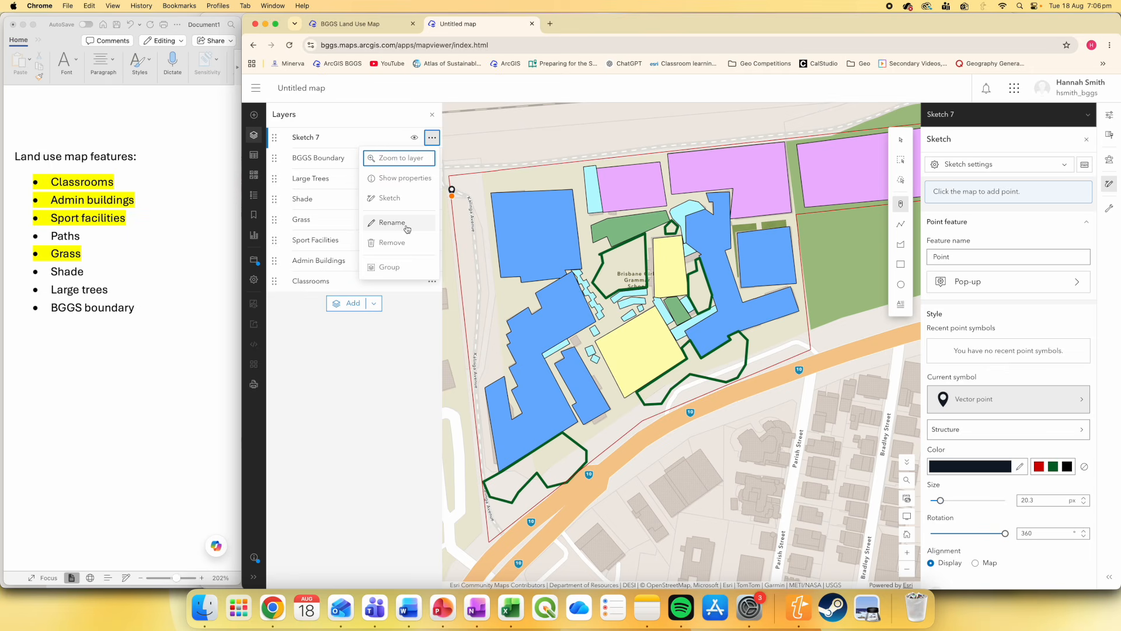
pyautogui.click(407, 222)
pyautogui.write('Paths')
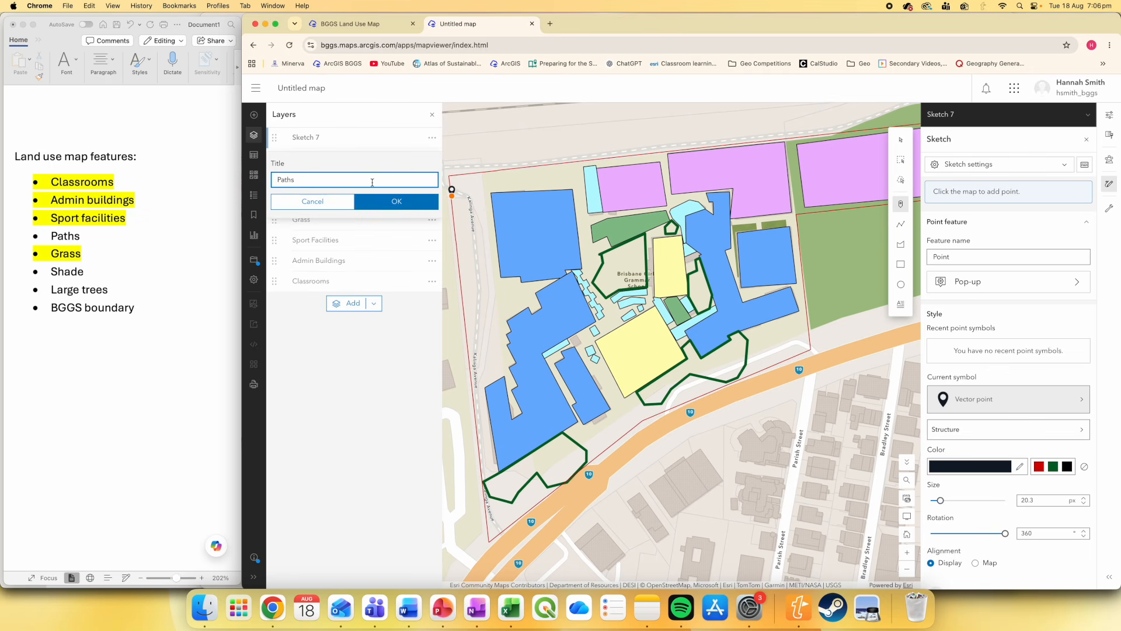
pyautogui.click(399, 203)
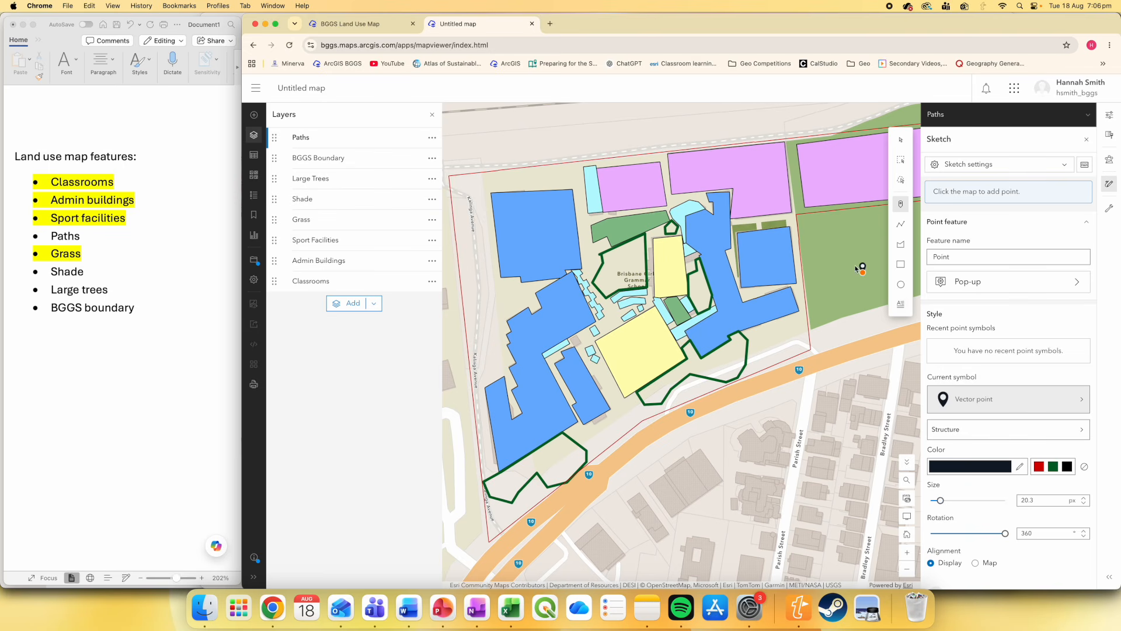
# Start a polygon in the Paths layer using the recent grey symbol, with its fill changed to a lighter grey
pyautogui.click(901, 244)
pyautogui.scroll(-2, 866, 264)
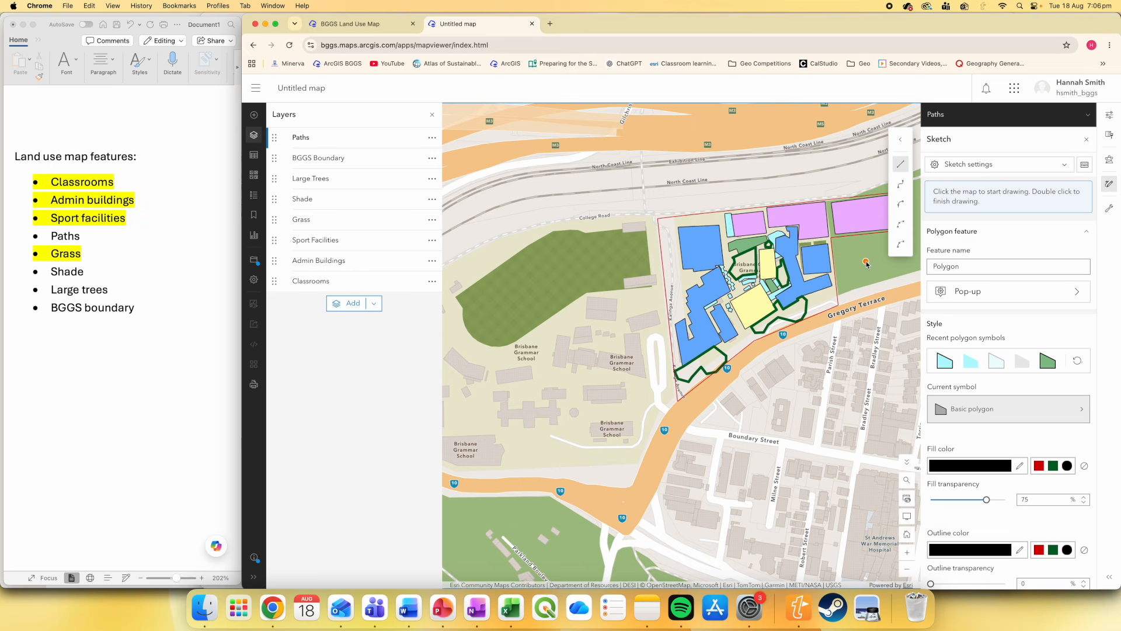
pyautogui.click(901, 140)
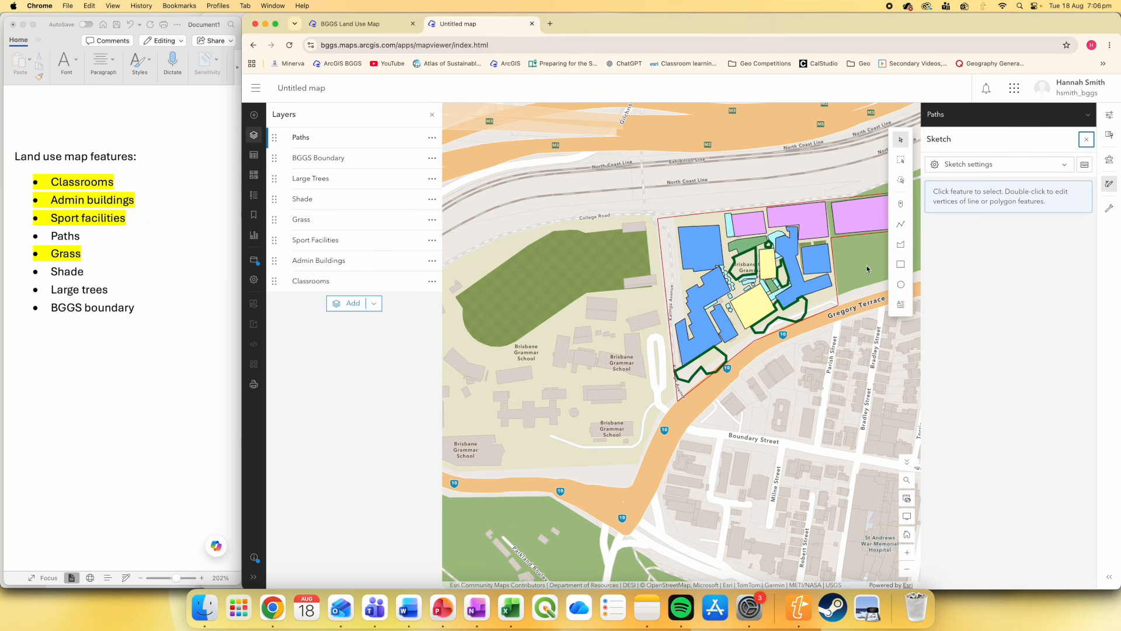
pyautogui.moveTo(856, 259); pyautogui.dragTo(782, 306)
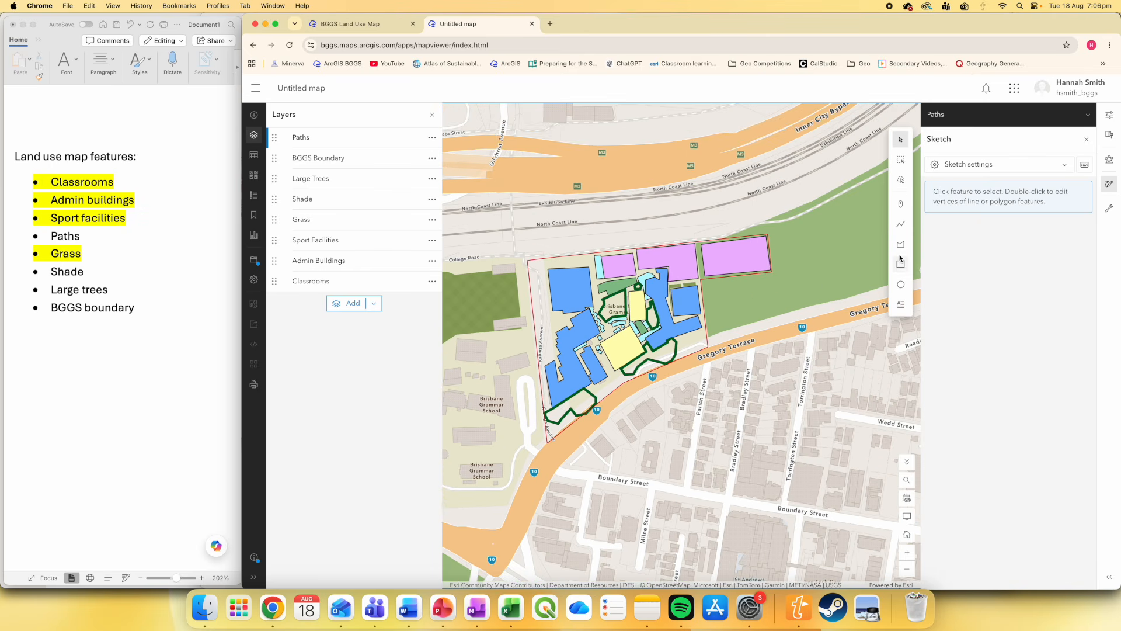
pyautogui.click(901, 244)
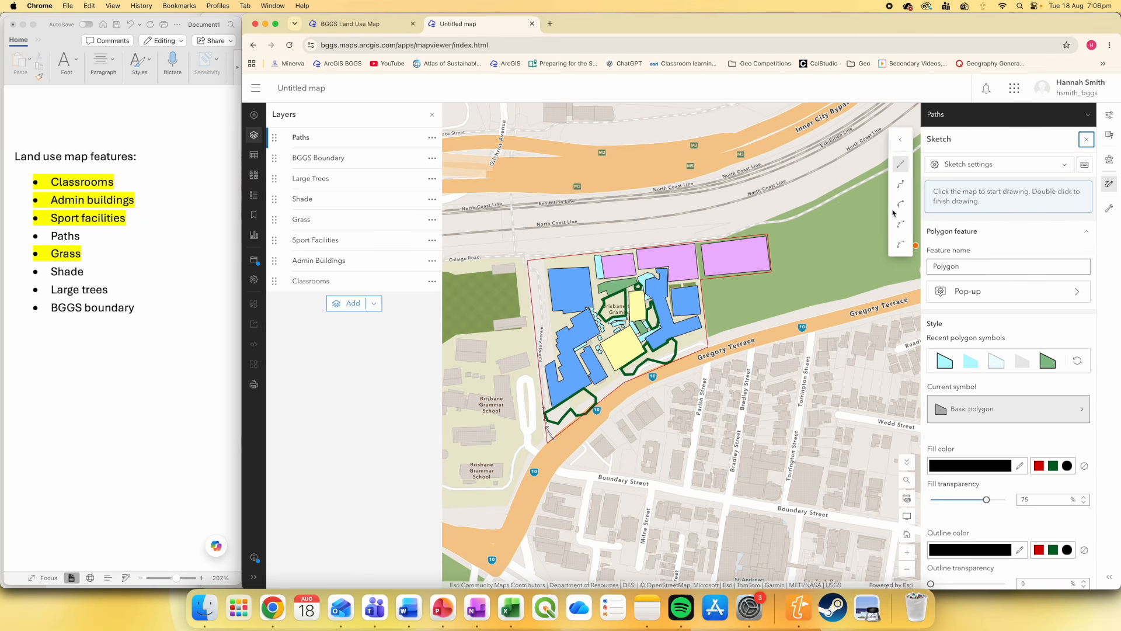
pyautogui.click(1025, 363)
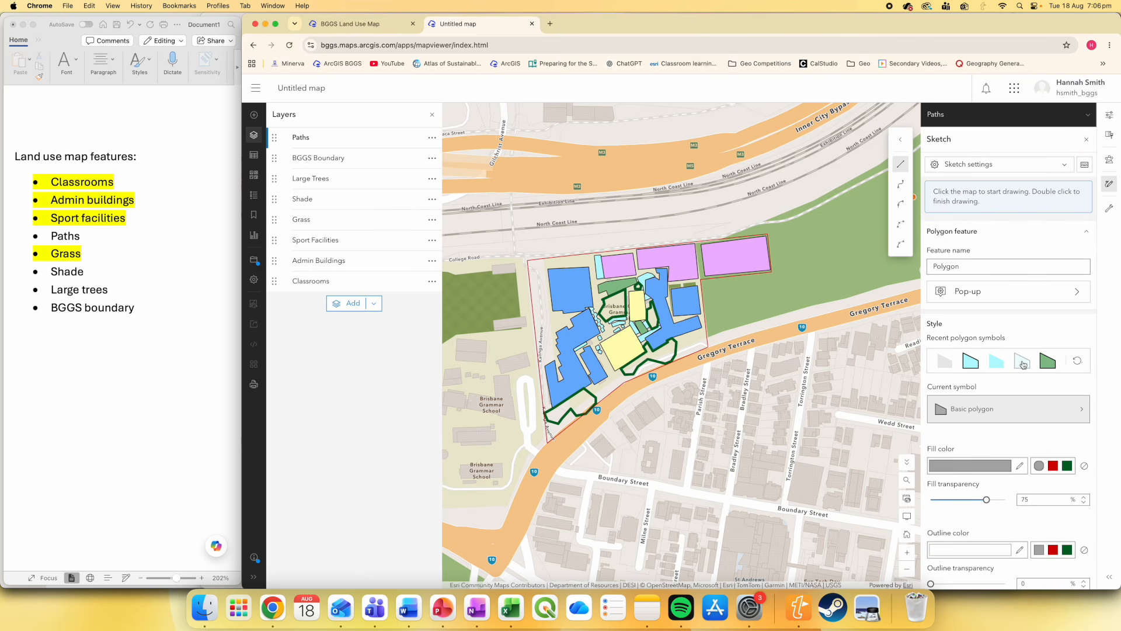
pyautogui.click(1018, 466)
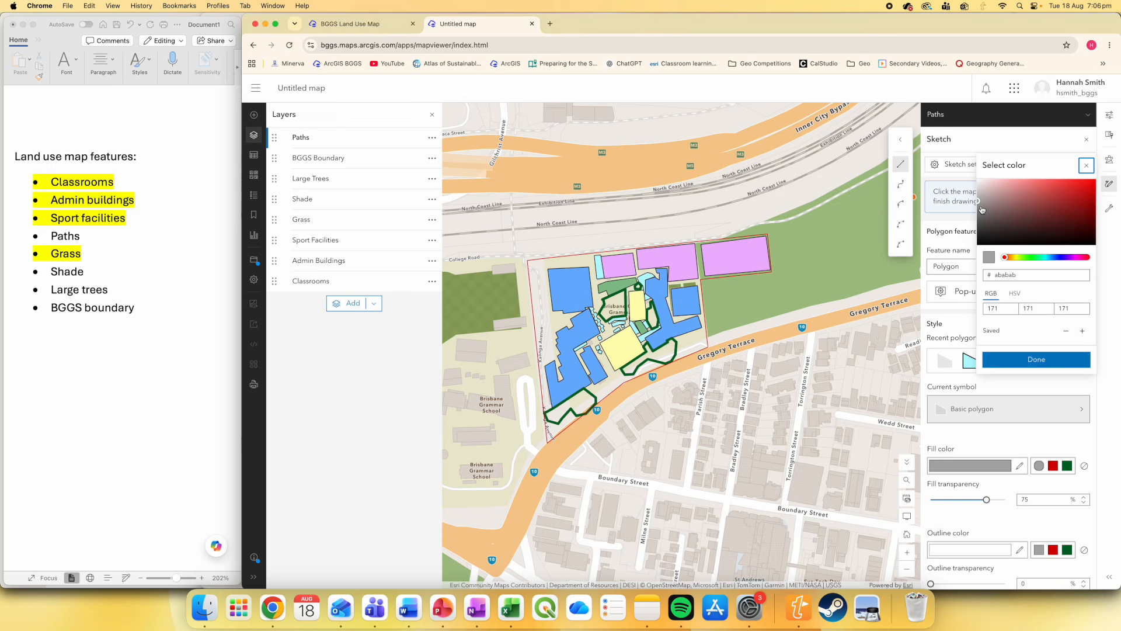
pyautogui.moveTo(977, 191); pyautogui.dragTo(978, 188)
pyautogui.click(1037, 360)
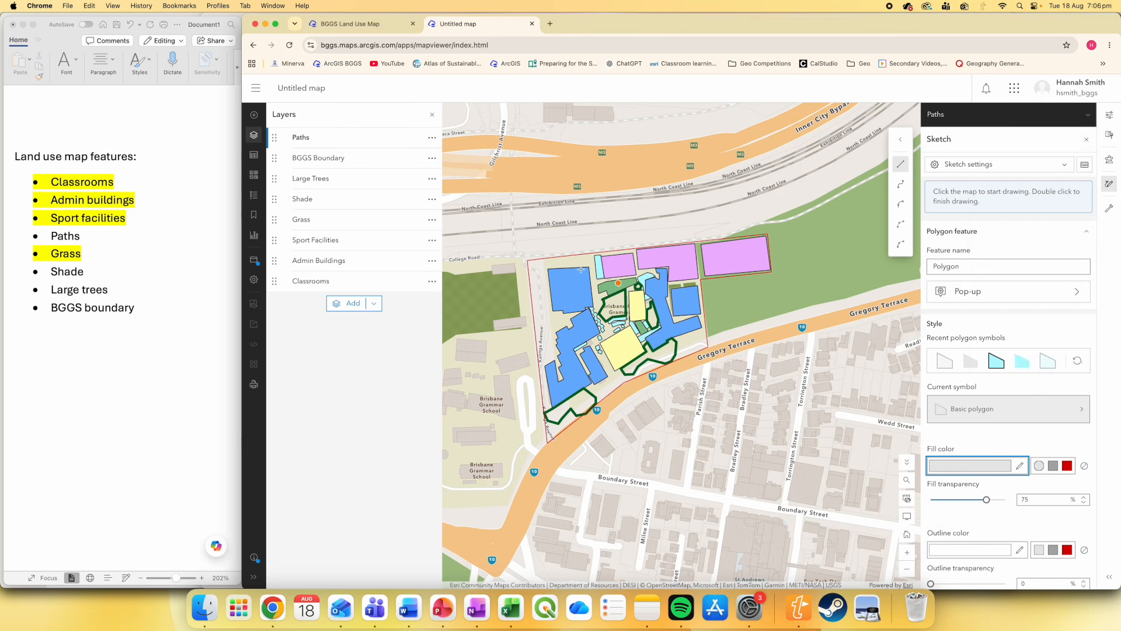
# Draw the paths polygon over the main campus along the boundary line, leaving out the easternmost sports court
pyautogui.click(528, 261)
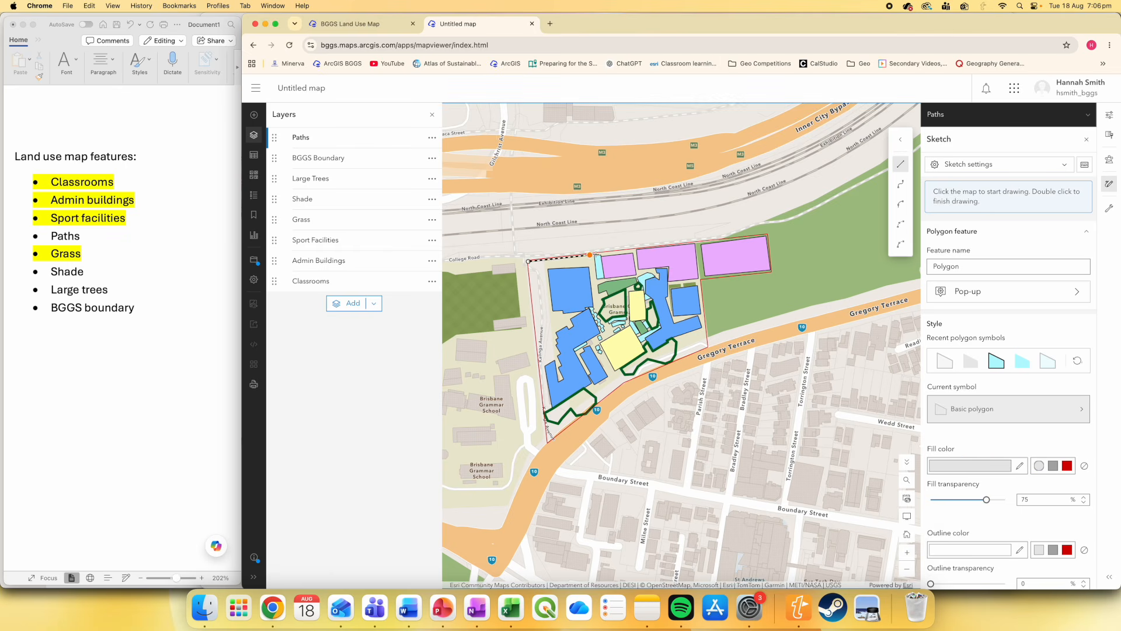
pyautogui.click(695, 244)
pyautogui.click(707, 338)
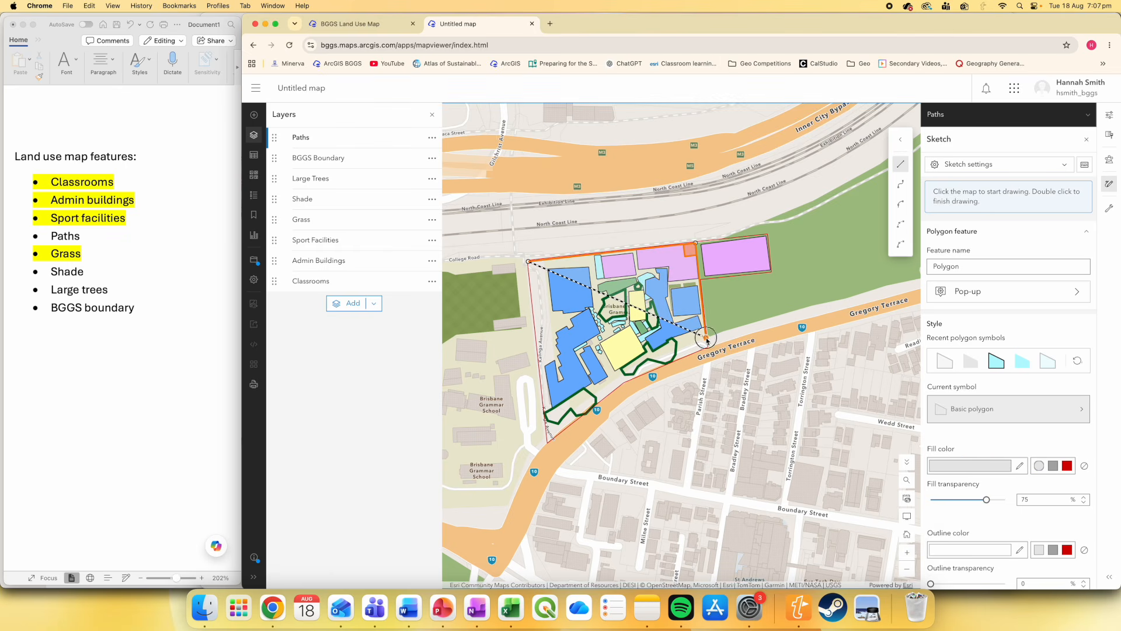
pyautogui.click(636, 364)
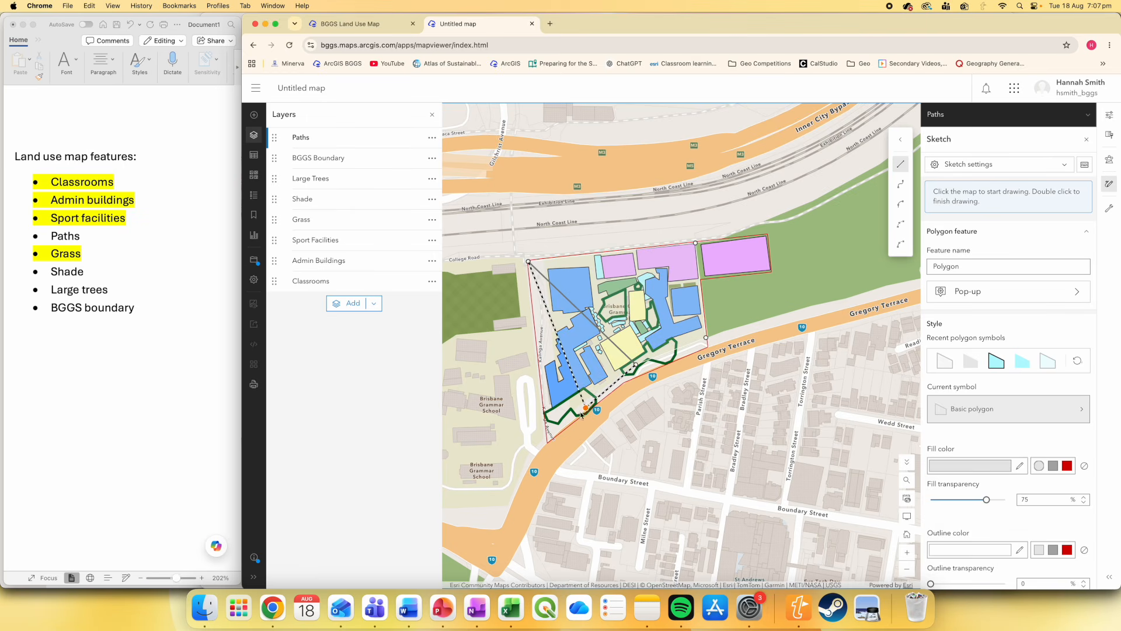
pyautogui.scroll(-3, 581, 406)
pyautogui.scroll(3, 568, 410)
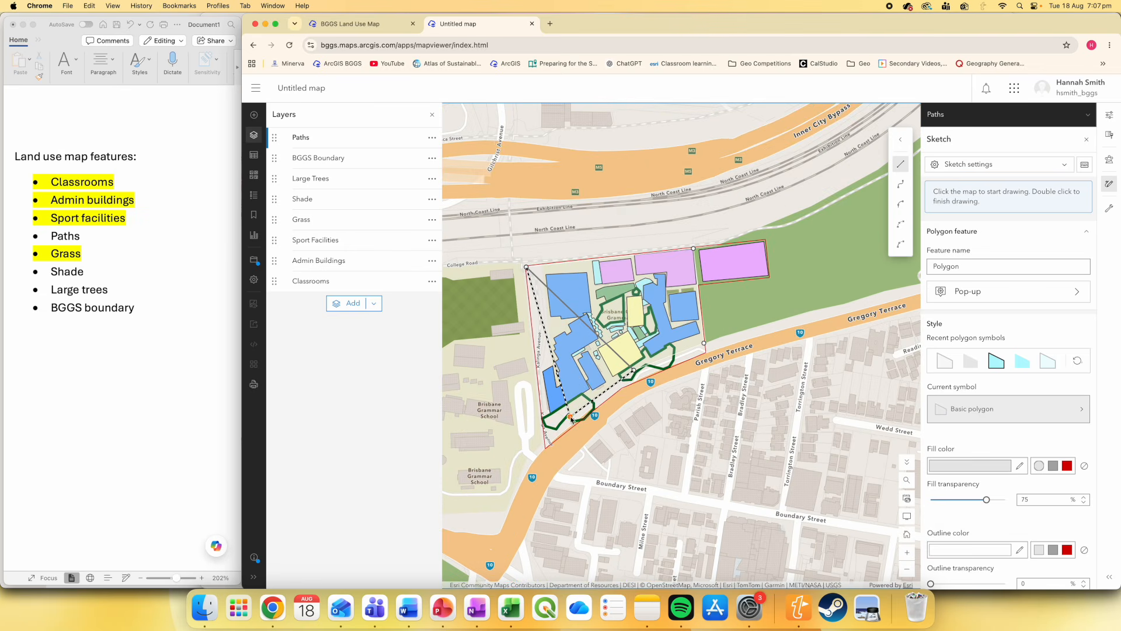
pyautogui.scroll(-2, 570, 417)
pyautogui.scroll(2, 560, 415)
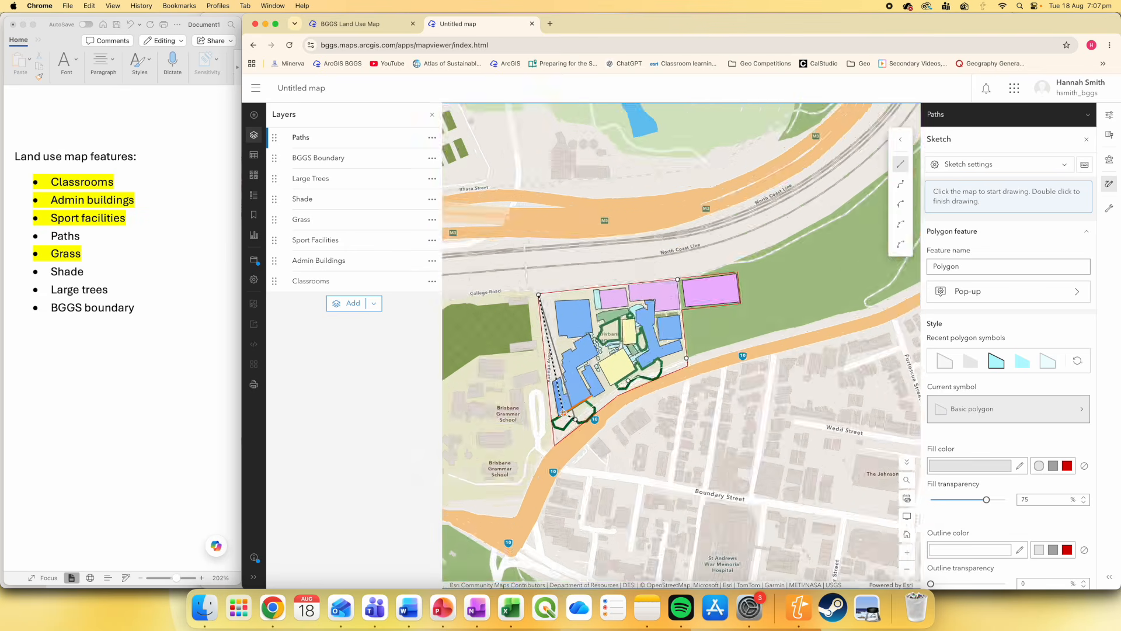
pyautogui.click(557, 412)
pyautogui.click(534, 271)
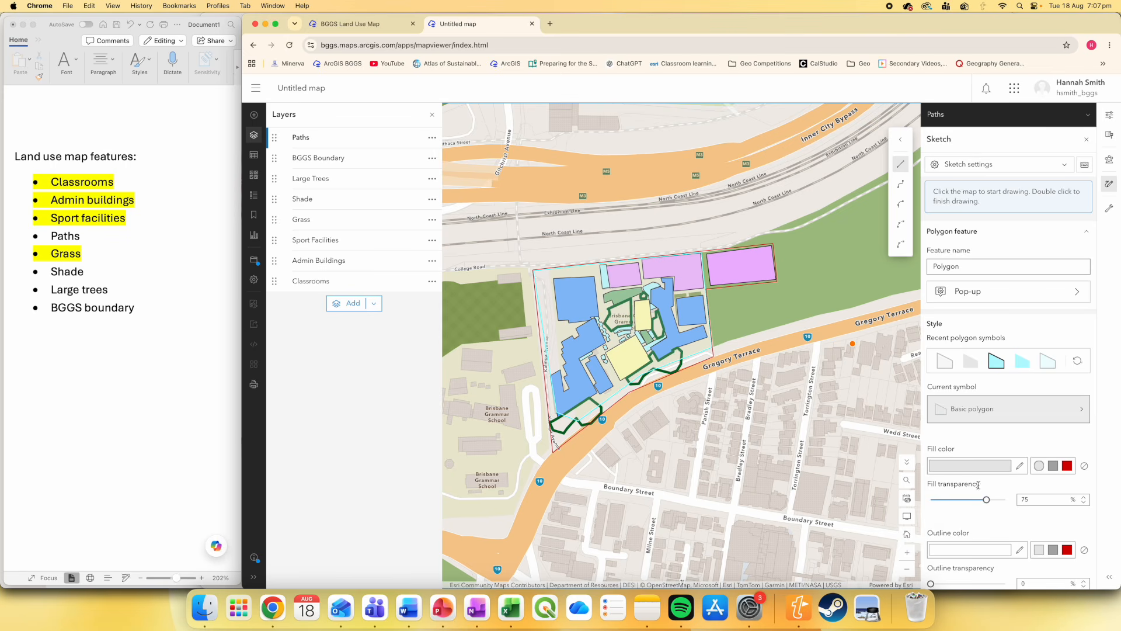
# Set the paths polygon's fill transparency to 0% and reorder the Paths layer below Classrooms, finishing the sketch
pyautogui.moveTo(987, 500); pyautogui.dragTo(928, 500)
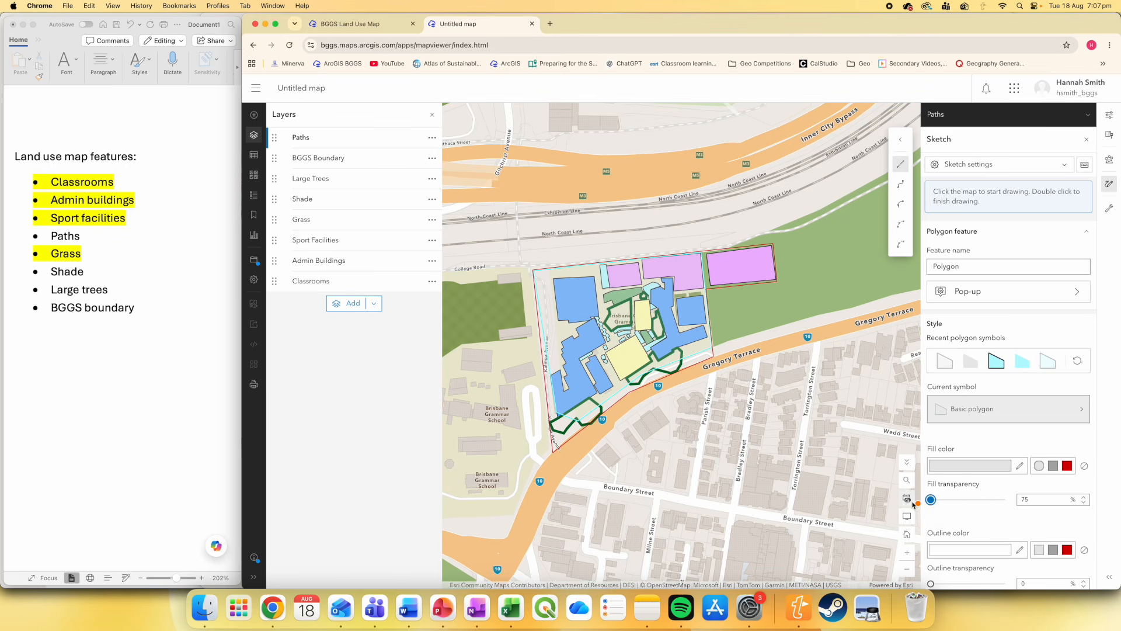
pyautogui.moveTo(275, 138); pyautogui.dragTo(274, 284)
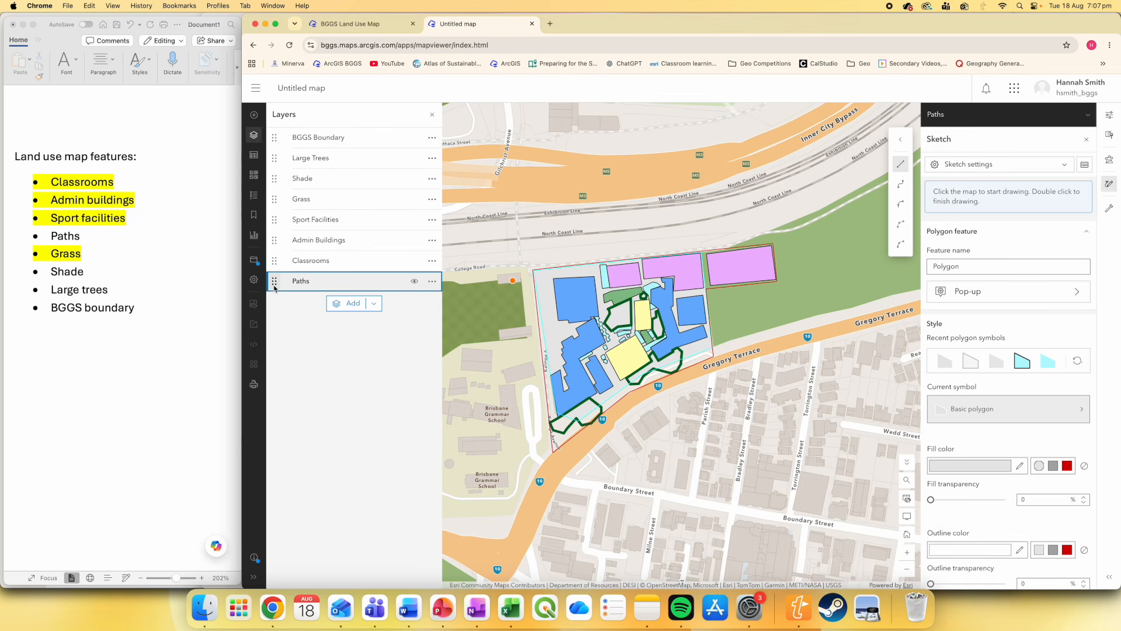
pyautogui.press('Escape')
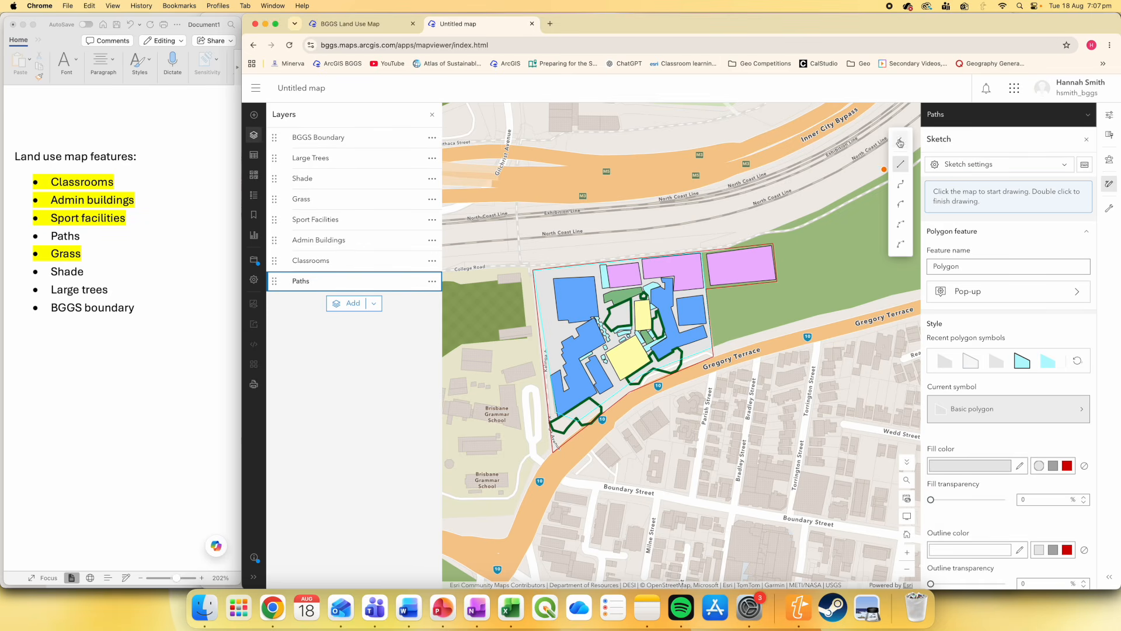
# Change the basemap to Light Gray Canvas and close the Paths layer's sketch settings
pyautogui.scroll(5, 748, 319)
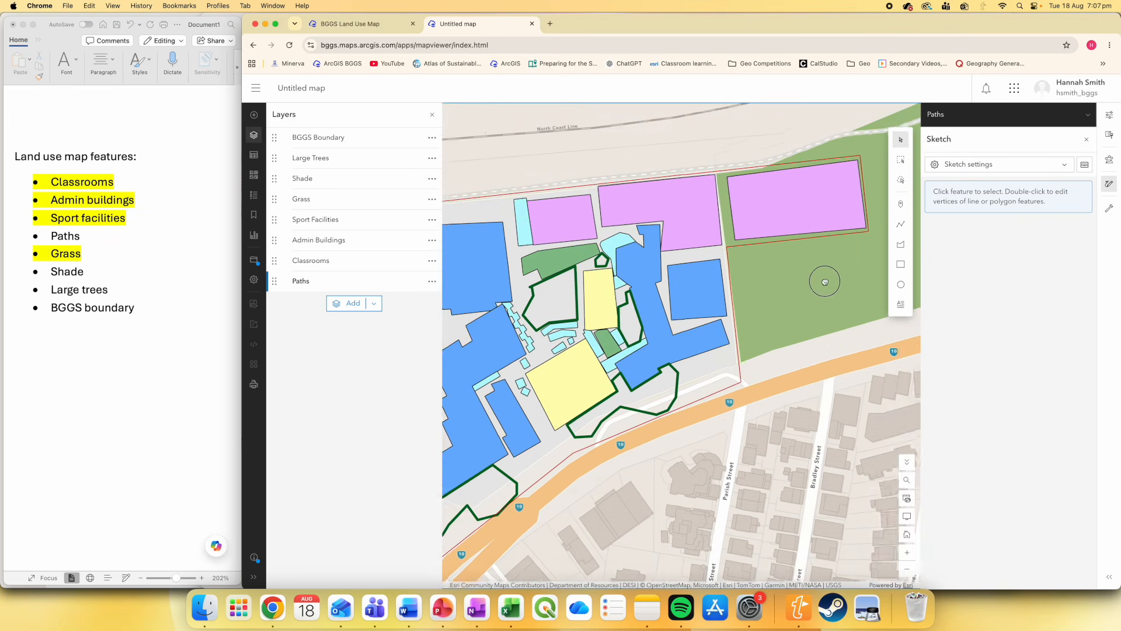
pyautogui.moveTo(718, 498); pyautogui.dragTo(765, 510)
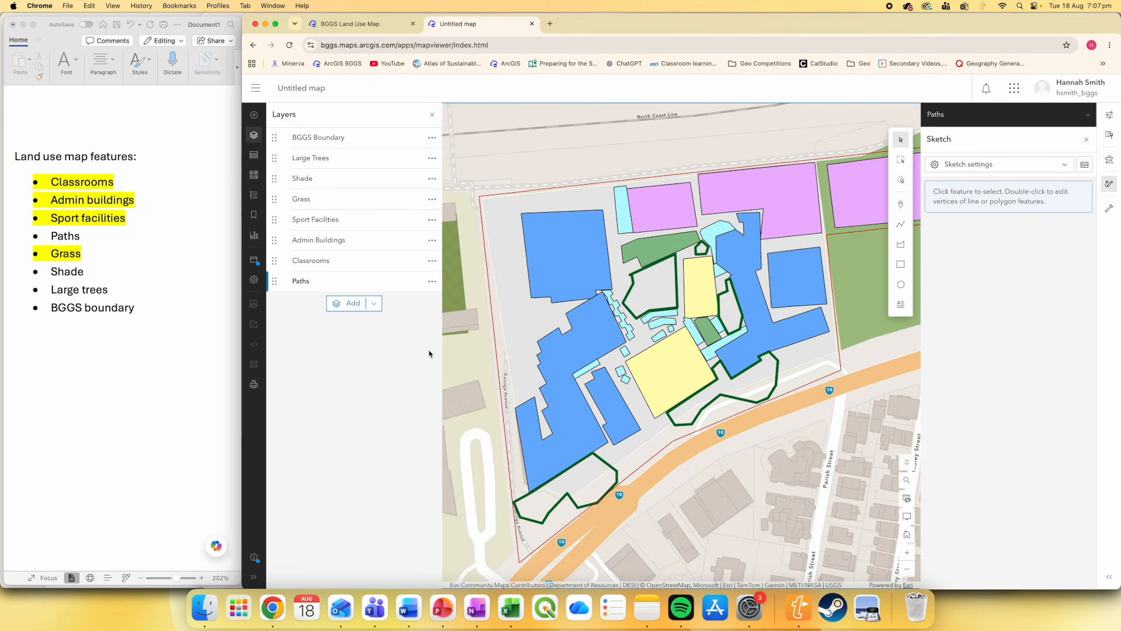
pyautogui.click(253, 175)
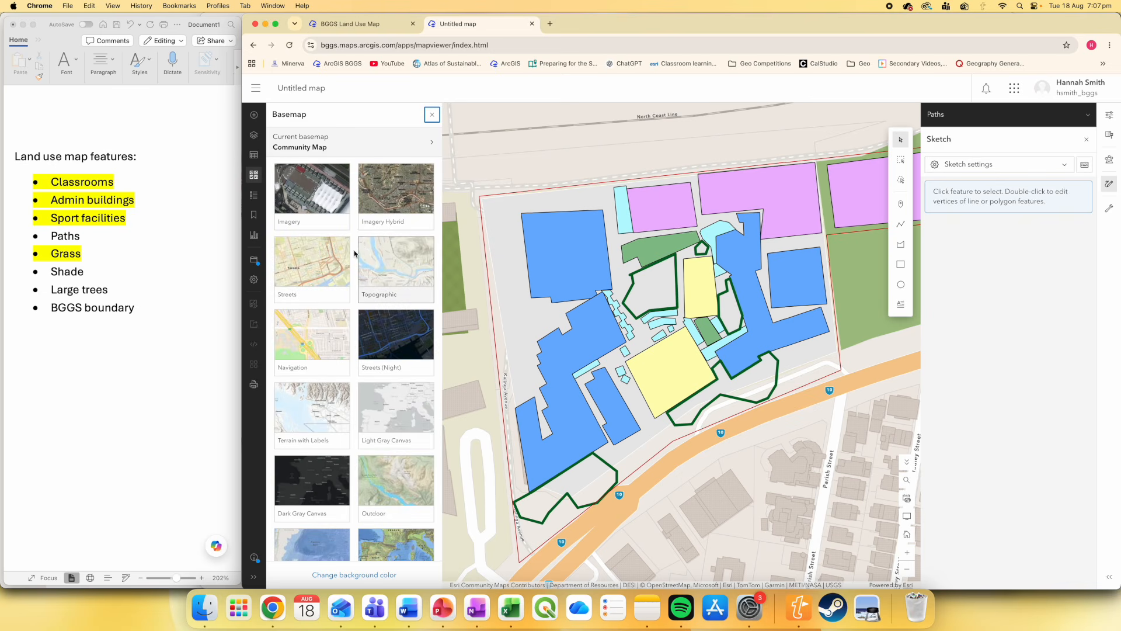
pyautogui.click(394, 431)
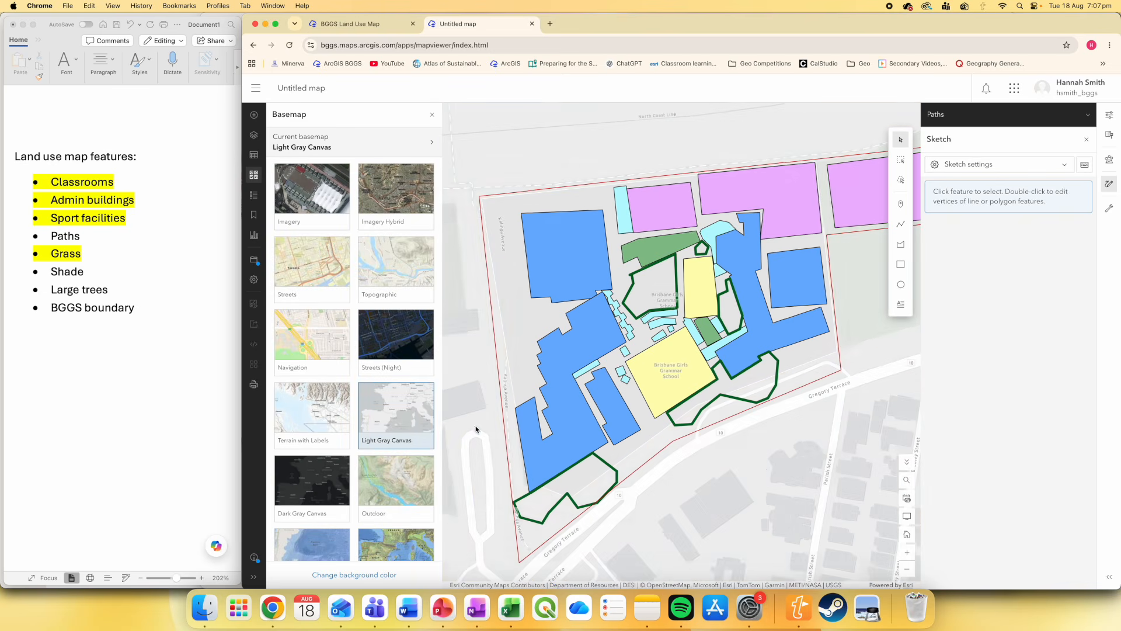
pyautogui.moveTo(763, 467)
pyautogui.mouseDown()
pyautogui.moveTo(719, 480)
pyautogui.moveTo(750, 471)
pyautogui.mouseUp()
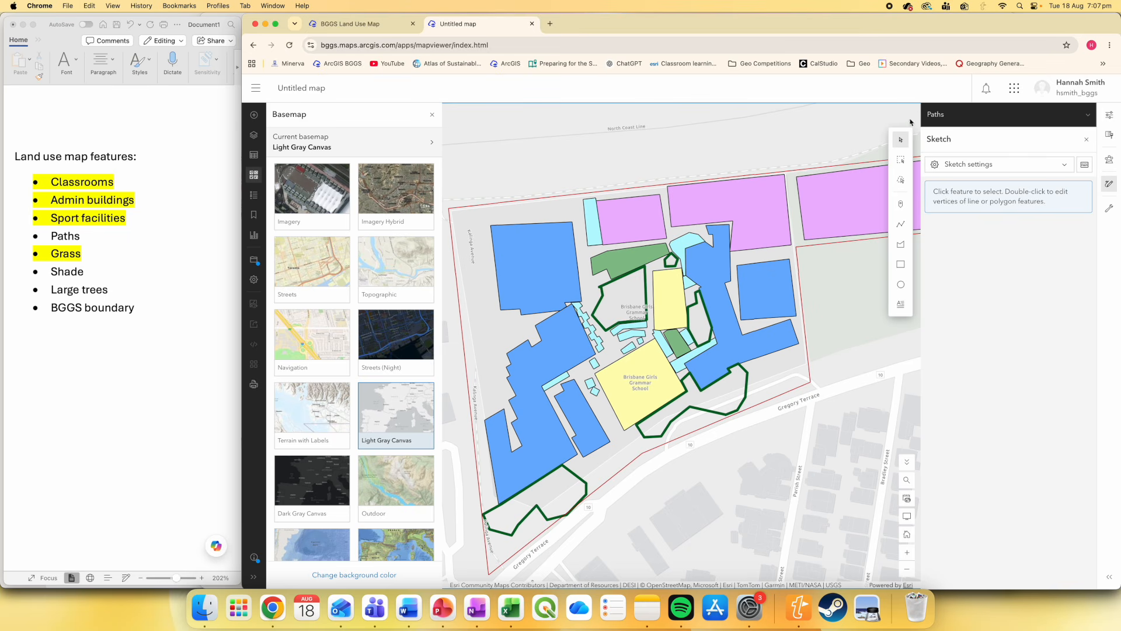
pyautogui.click(1086, 140)
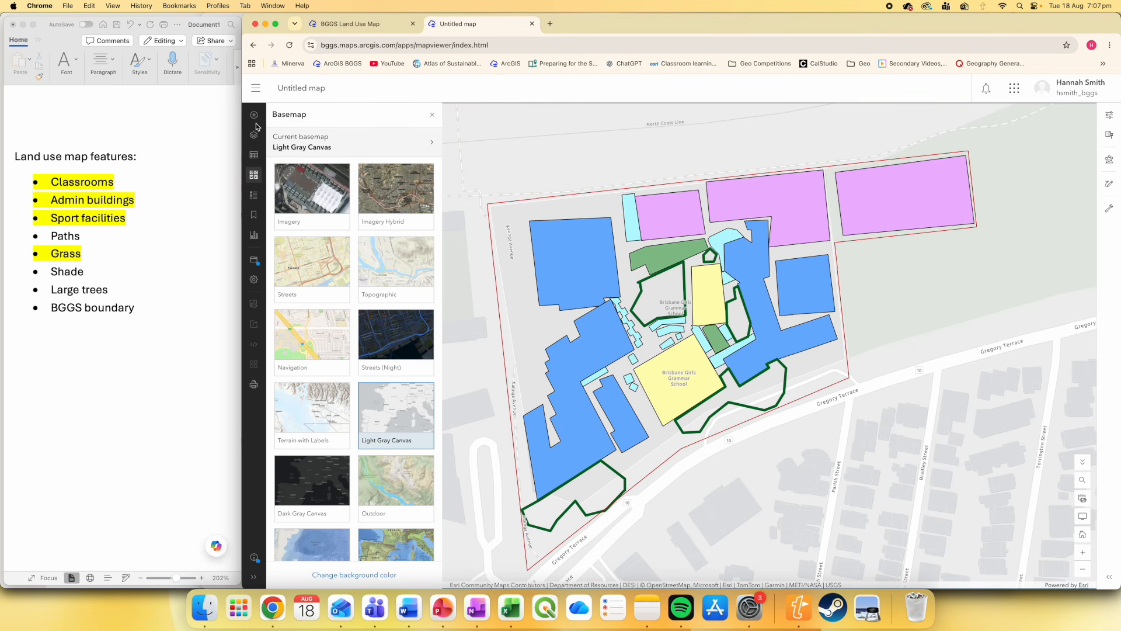
# Set the width of the BGGS Boundary layer's red line to 5 px and finish editing it
pyautogui.click(254, 135)
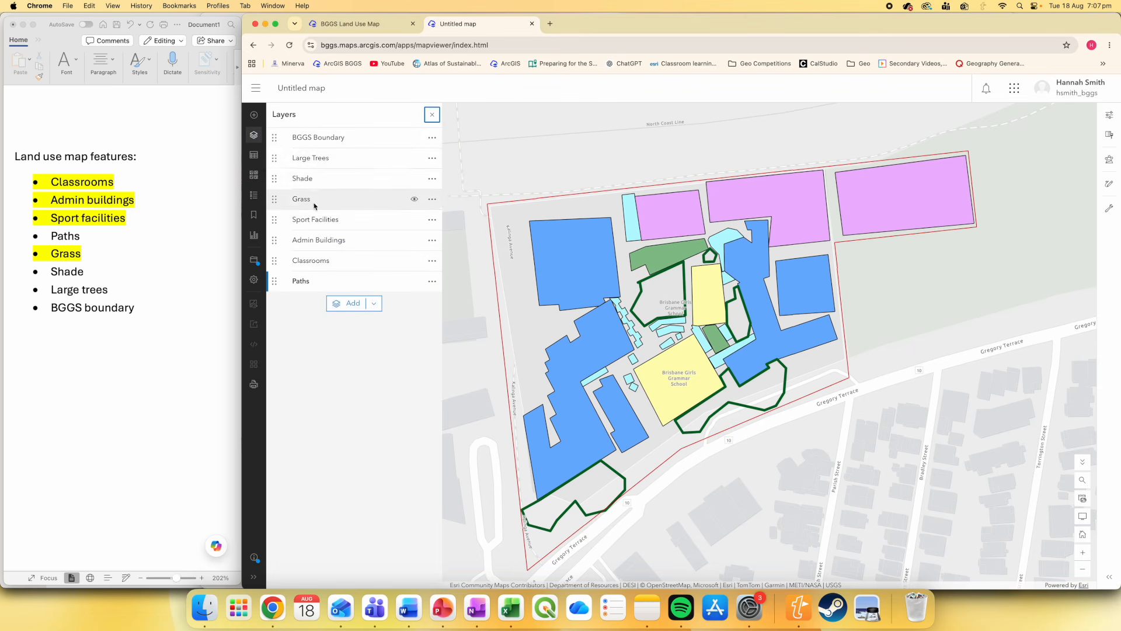
pyautogui.click(319, 138)
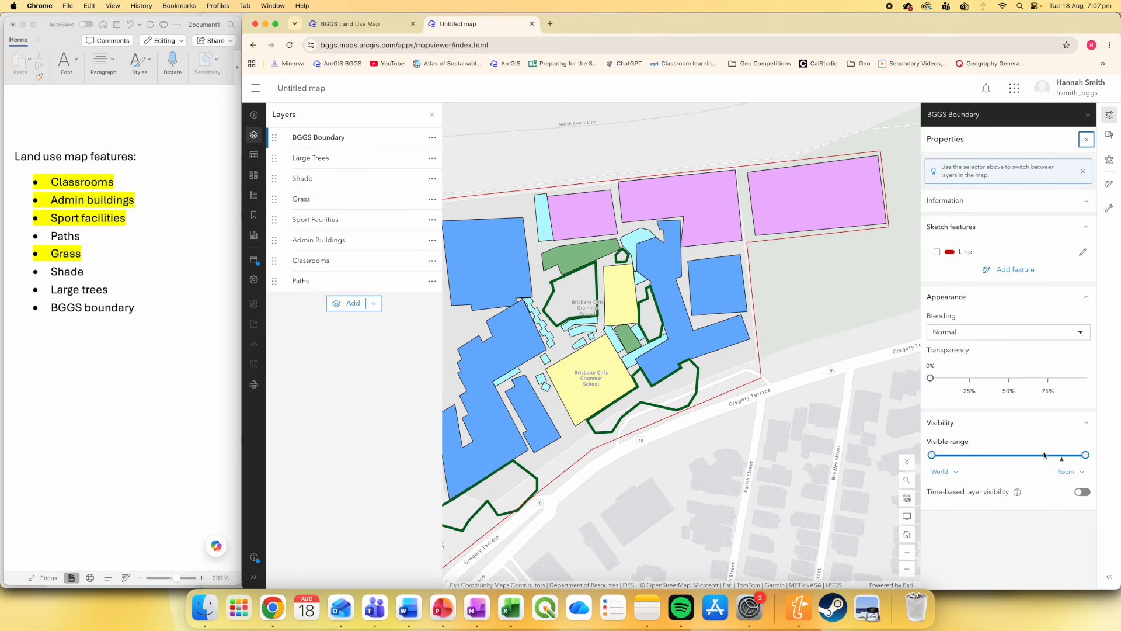
pyautogui.click(966, 251)
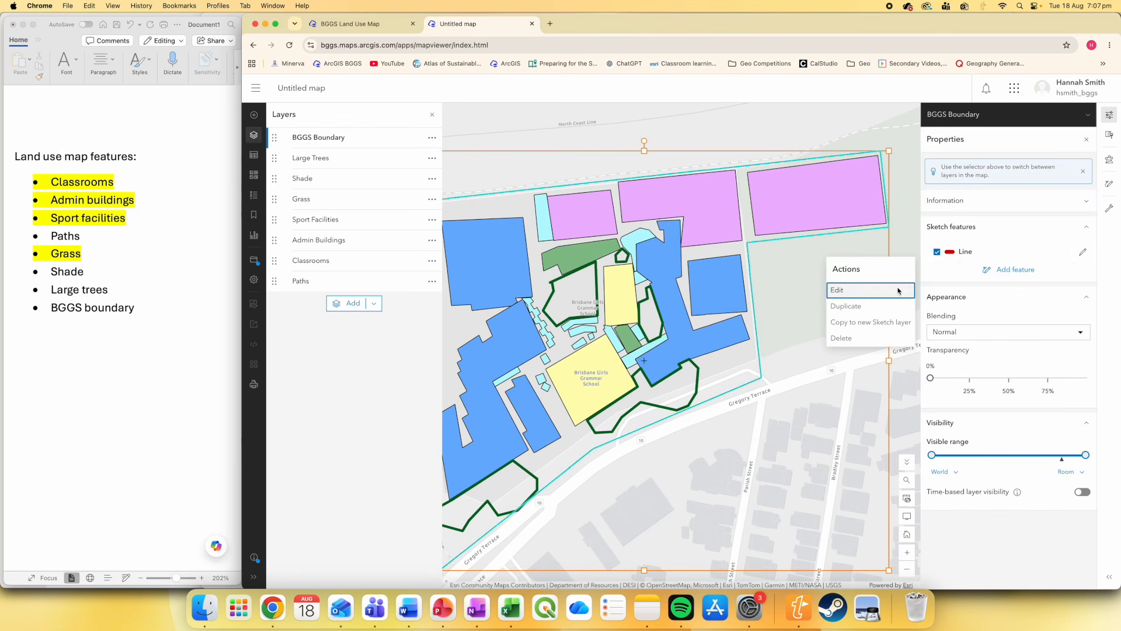
pyautogui.click(841, 290)
pyautogui.doubleClick(1018, 576)
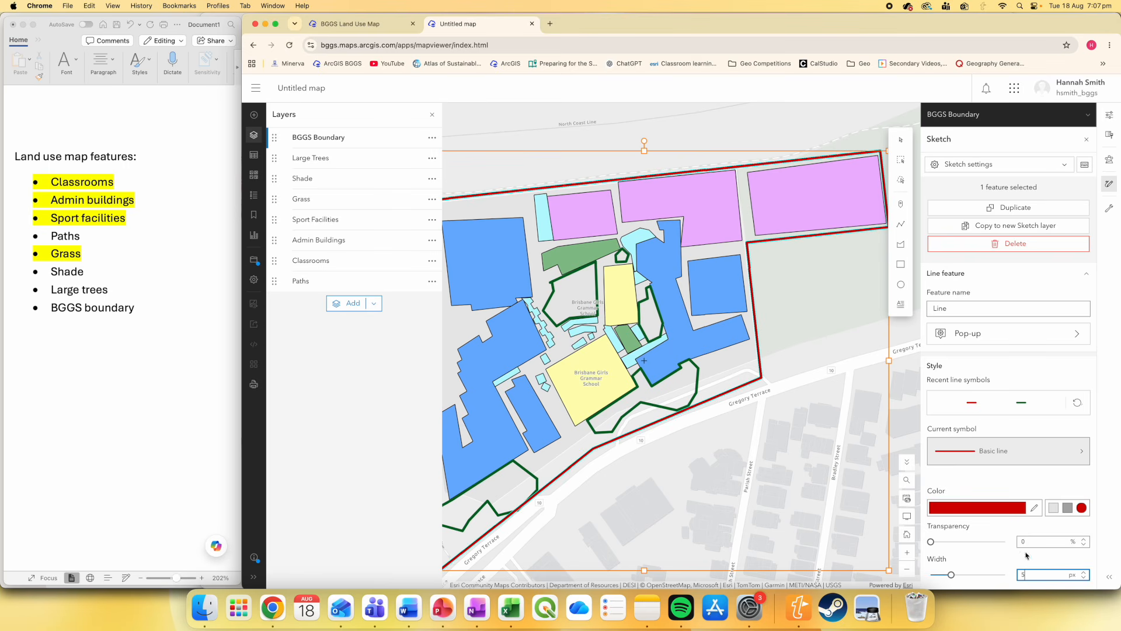
pyautogui.click(1087, 140)
pyautogui.moveTo(886, 345); pyautogui.dragTo(906, 335)
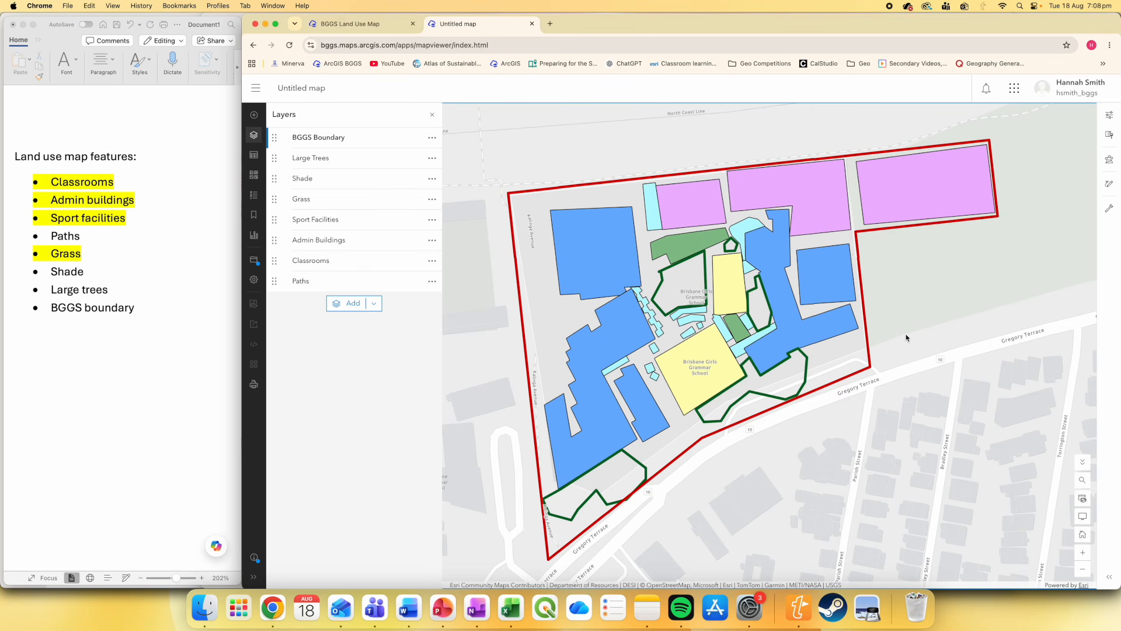
# Hide the Light Gray Reference label layer of the current basemap
pyautogui.moveTo(953, 314); pyautogui.dragTo(931, 318)
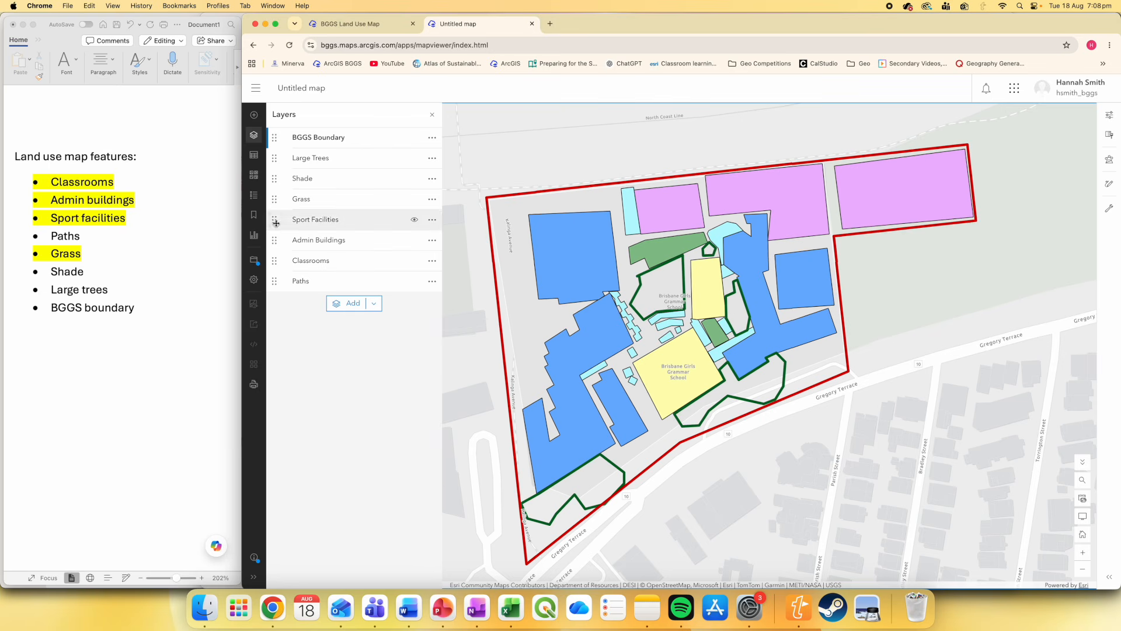
pyautogui.click(253, 176)
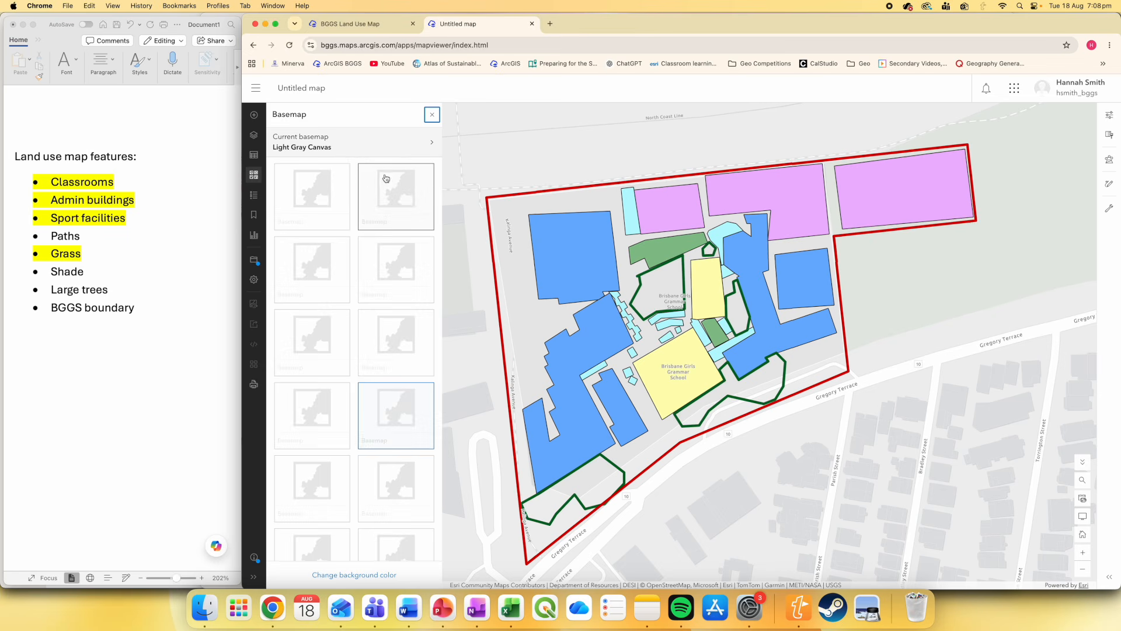
pyautogui.click(429, 144)
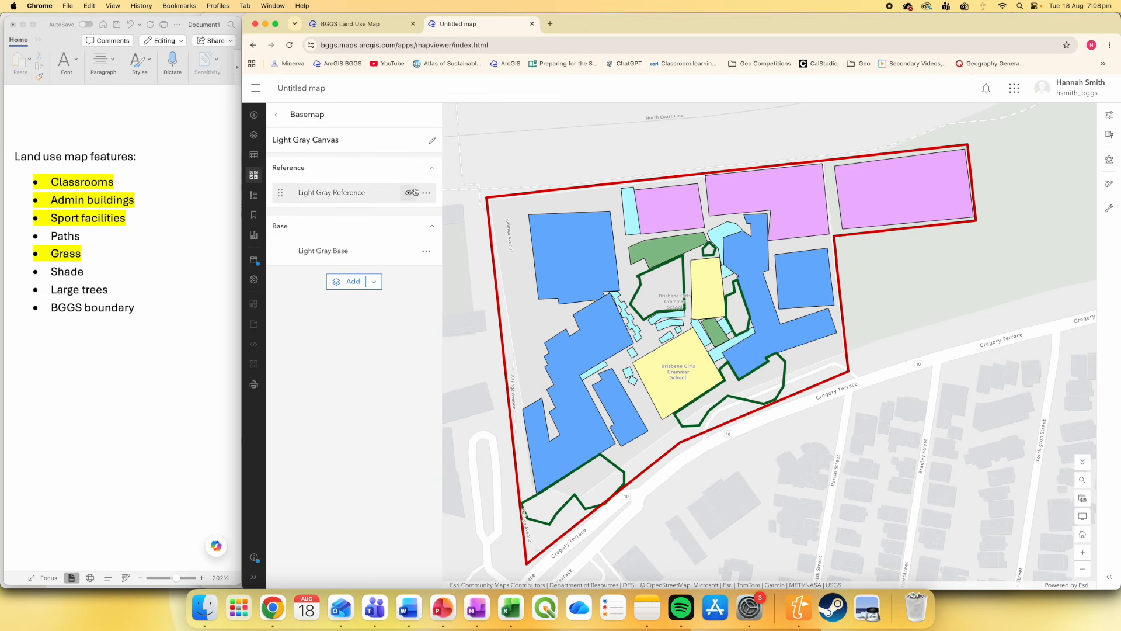
pyautogui.click(409, 194)
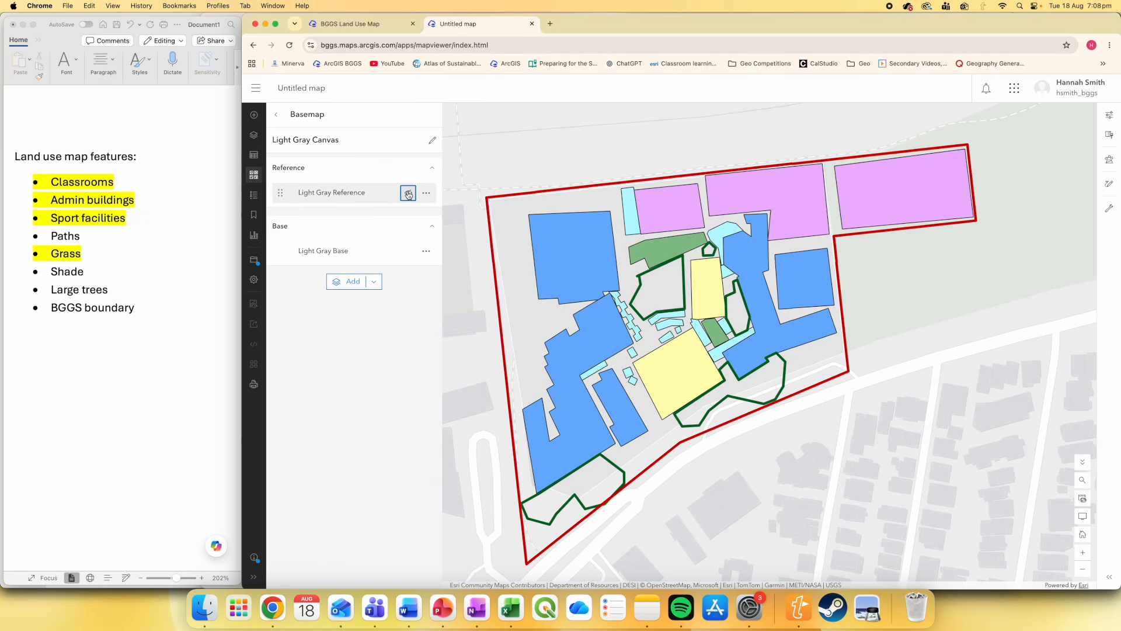
pyautogui.moveTo(909, 305); pyautogui.dragTo(919, 308)
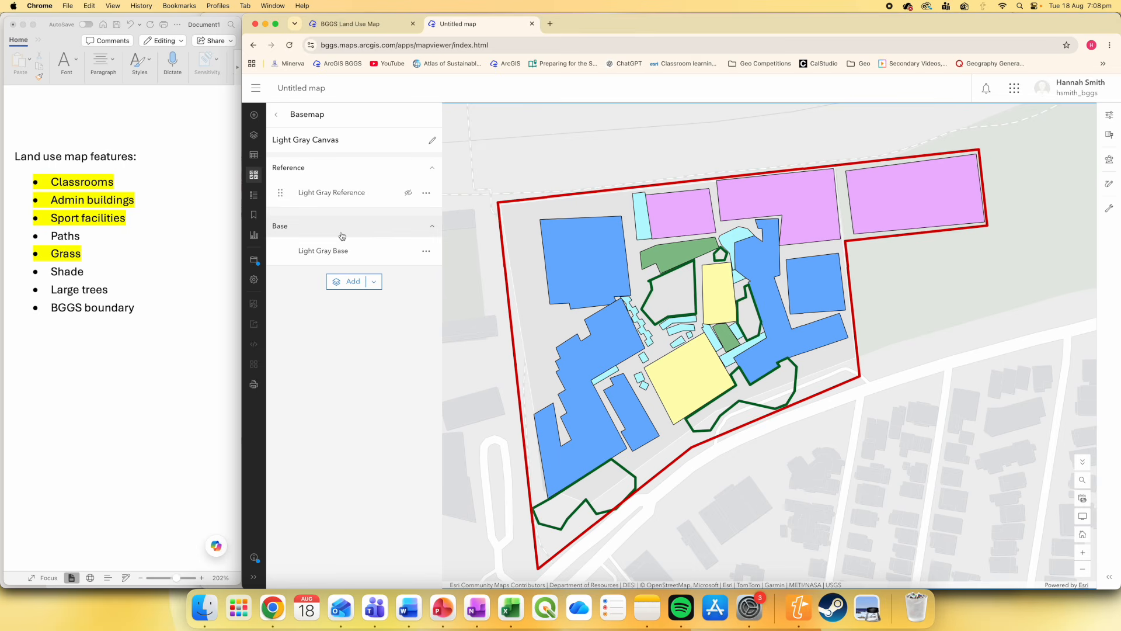
pyautogui.moveTo(936, 360); pyautogui.dragTo(941, 354)
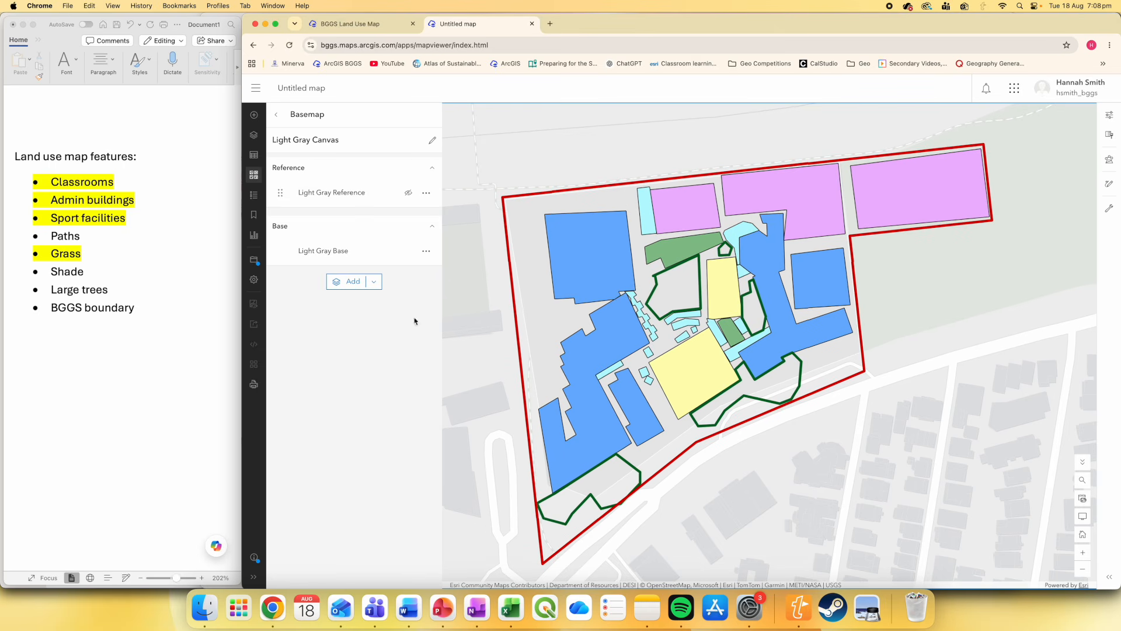
# Save the map with the title "BGGS Land Use Map 1"
pyautogui.click(254, 260)
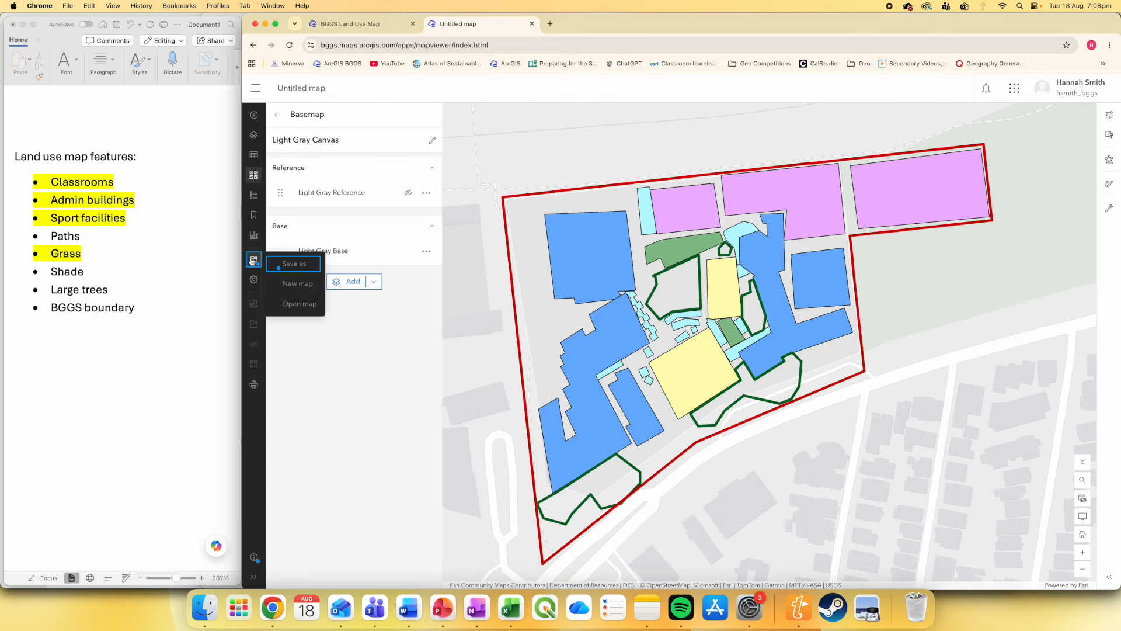
pyautogui.click(281, 264)
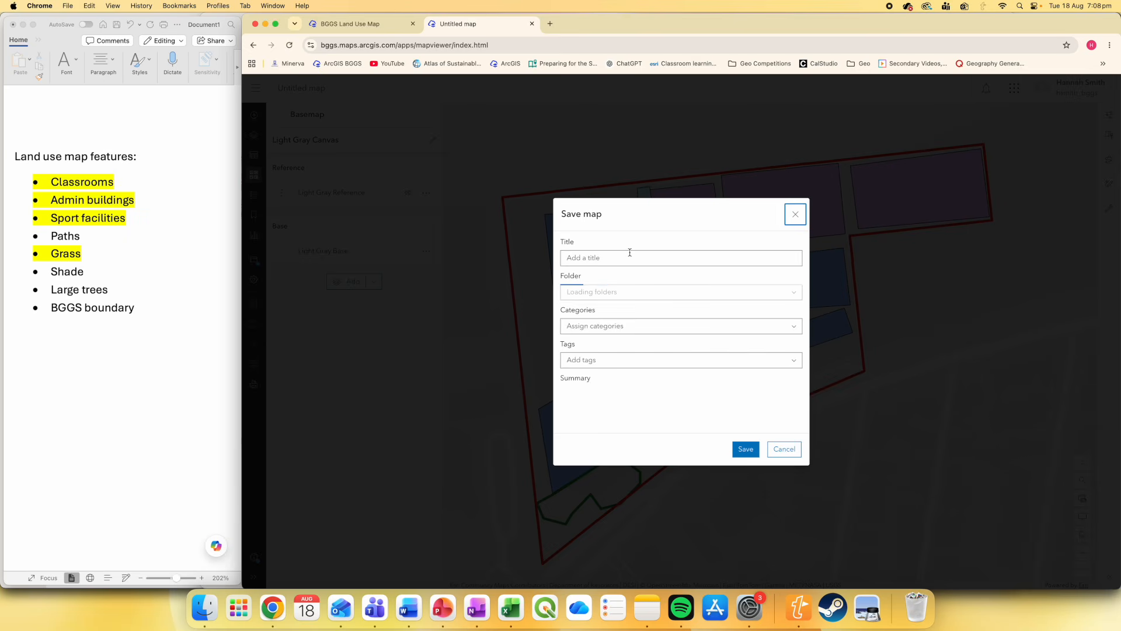
pyautogui.click(629, 257)
pyautogui.write('BGGS')
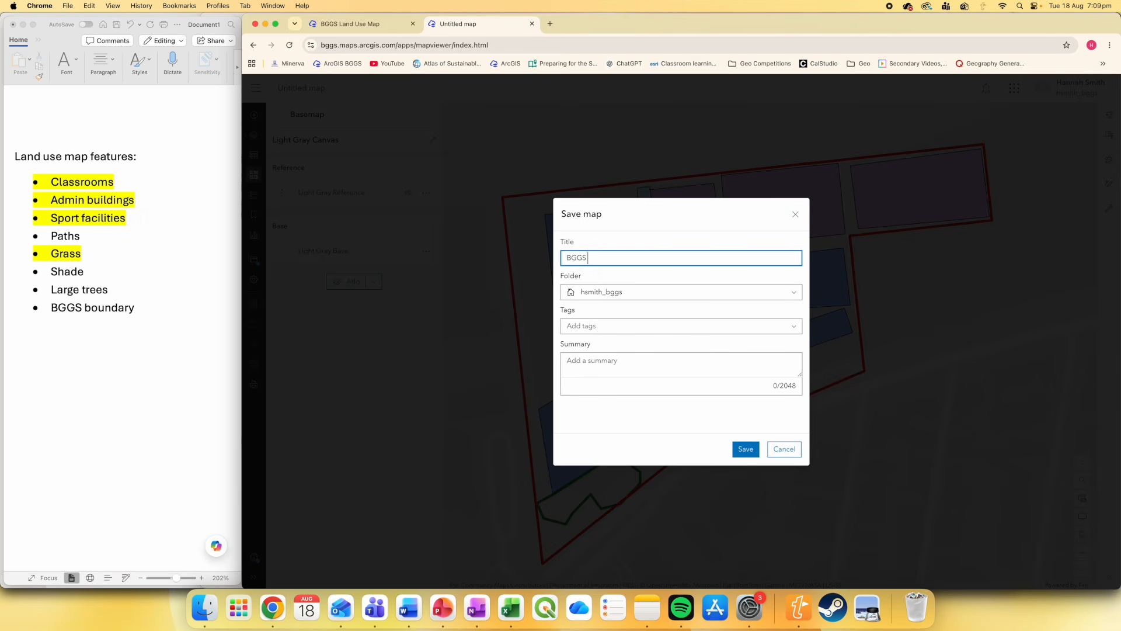
pyautogui.write(' Land Use Map')
pyautogui.click(746, 449)
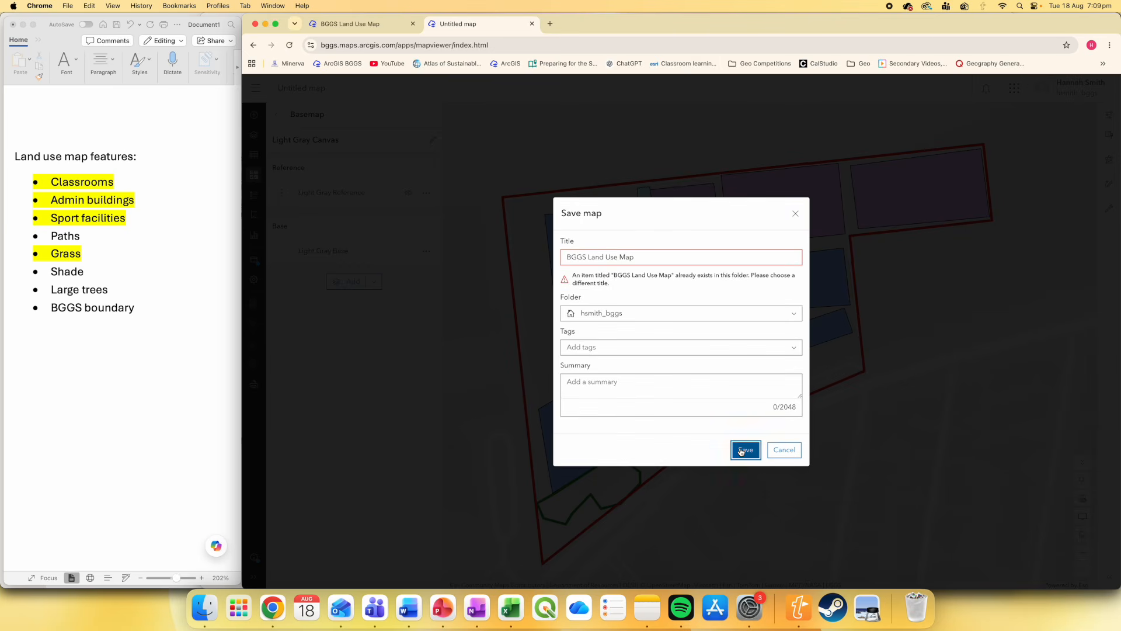
pyautogui.click(677, 257)
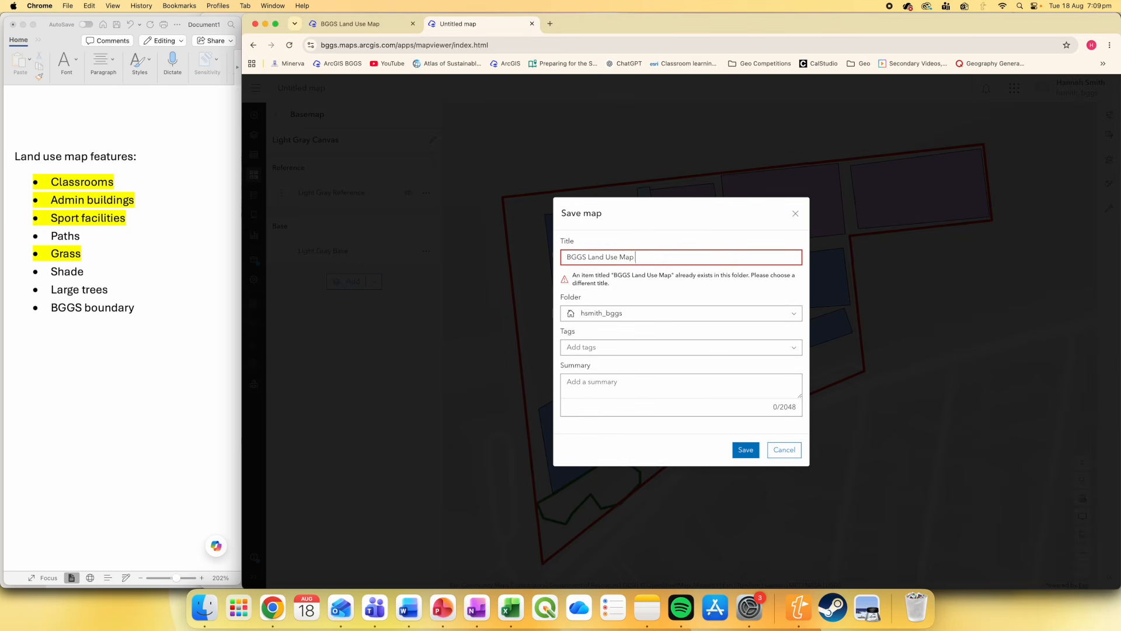
pyautogui.click(751, 451)
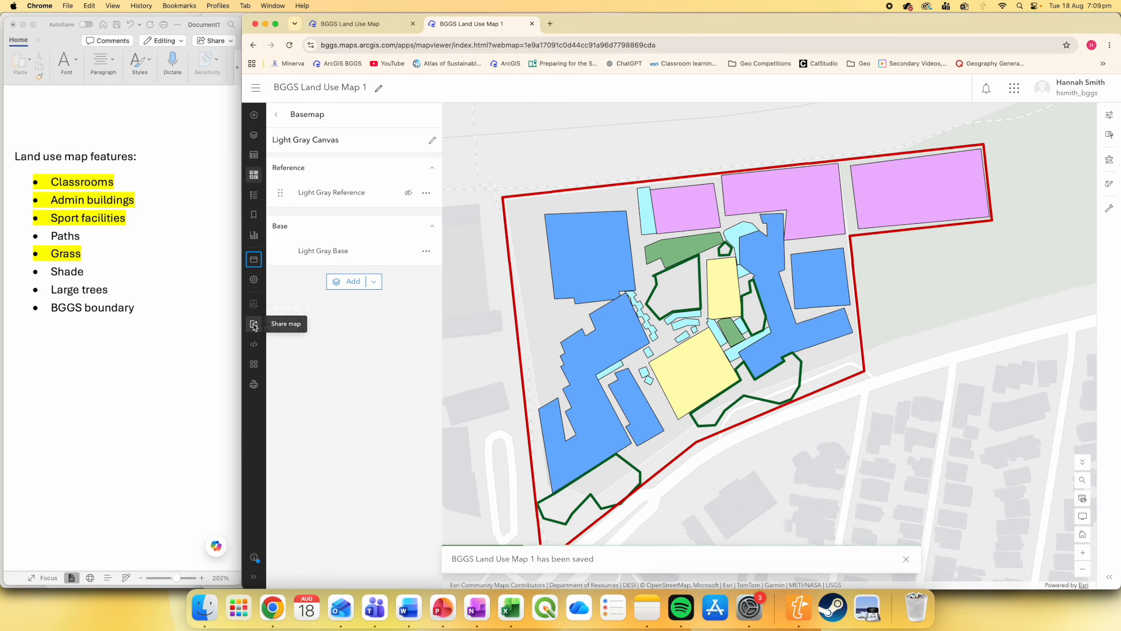
# Open the print layout settings and try to fit the campus into the print area
pyautogui.click(254, 385)
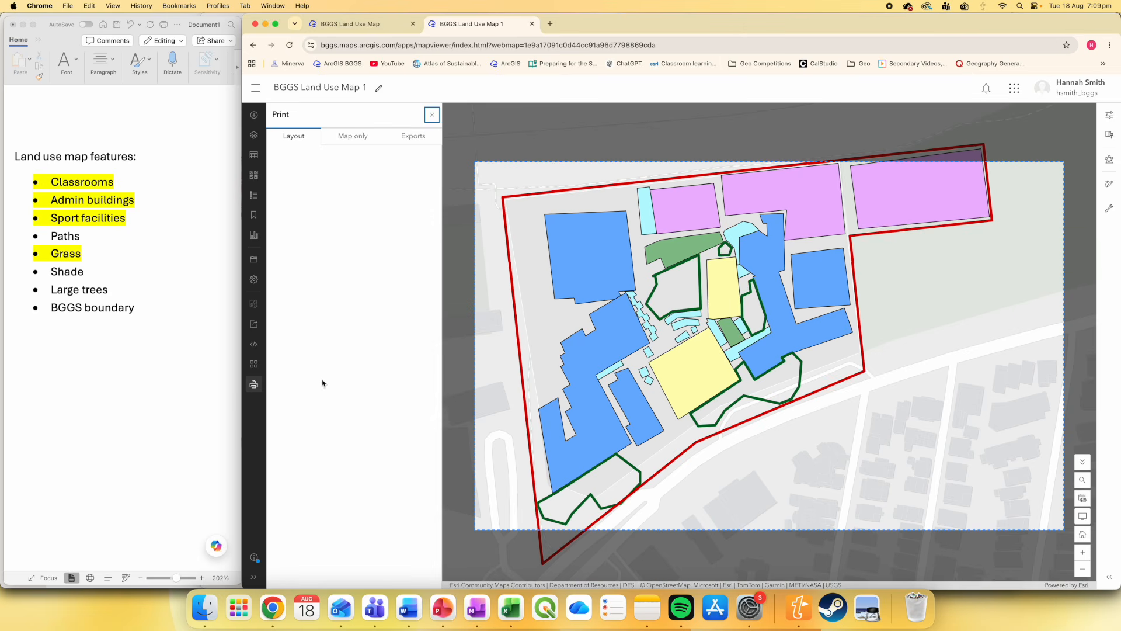
pyautogui.scroll(-3, 553, 326)
pyautogui.scroll(3, 554, 326)
pyautogui.moveTo(555, 326); pyautogui.dragTo(621, 327)
pyautogui.scroll(-3, 621, 328)
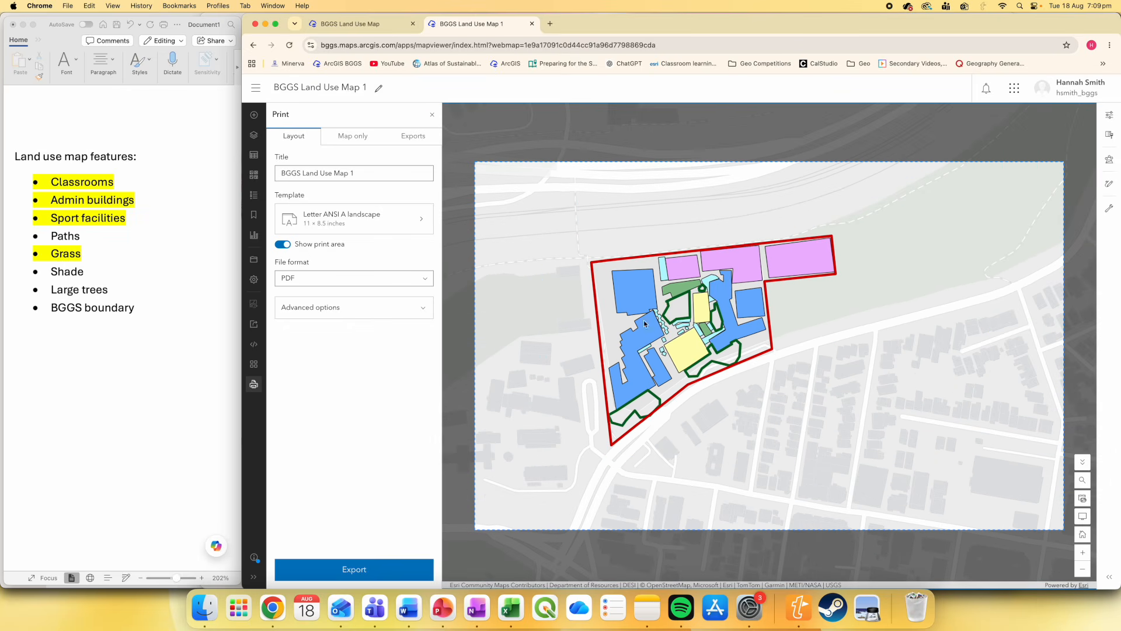
pyautogui.click(1083, 553)
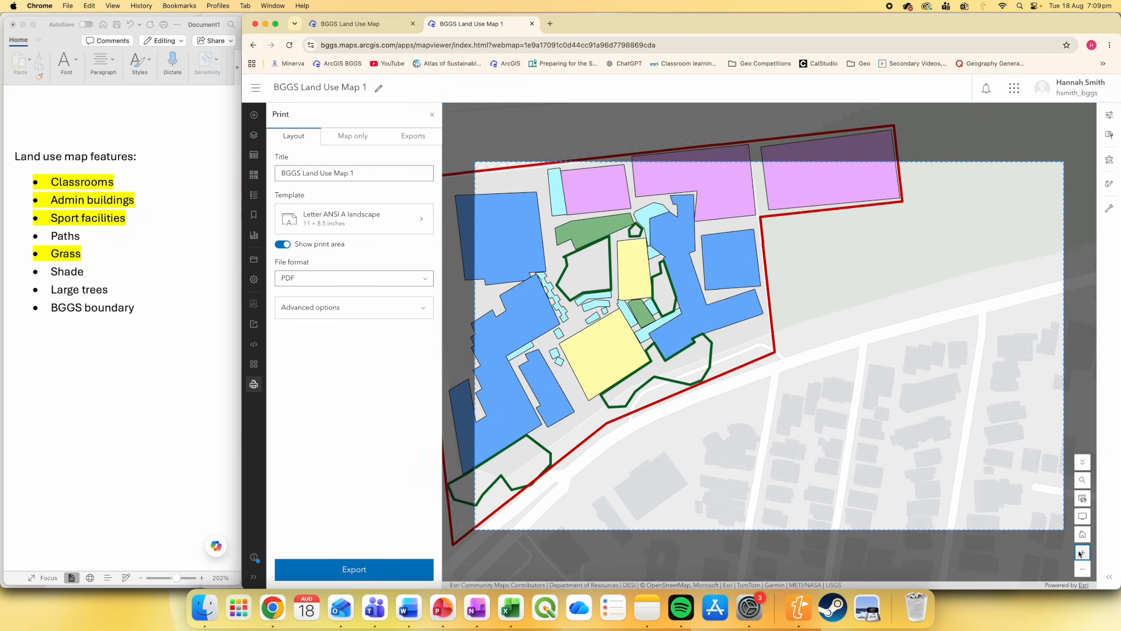
pyautogui.scroll(-3, 812, 340)
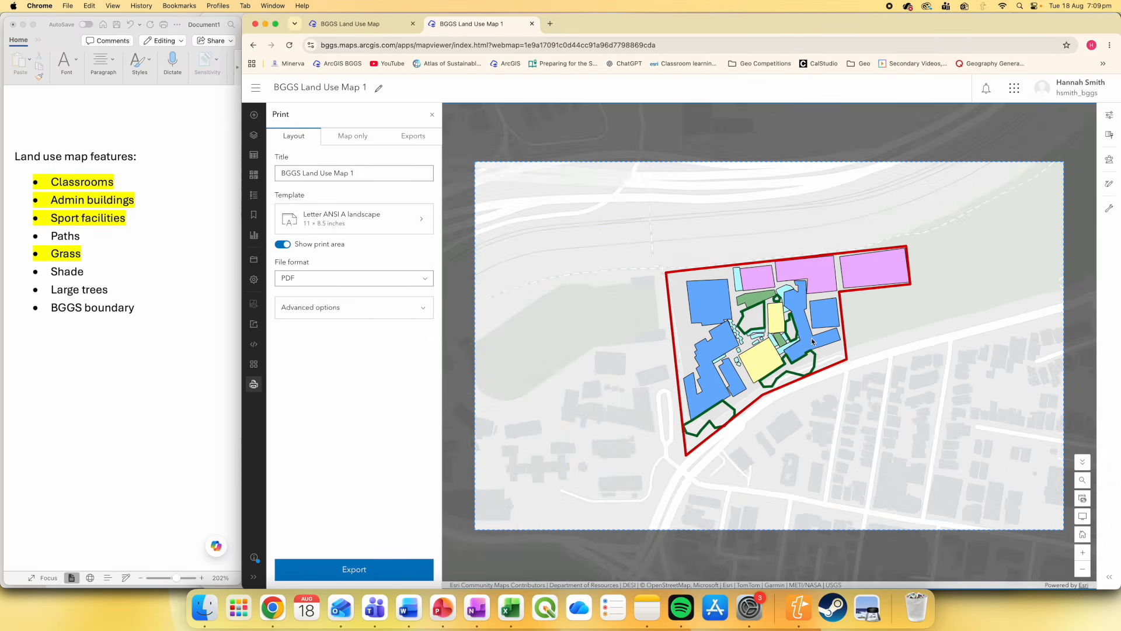
pyautogui.scroll(3, 824, 363)
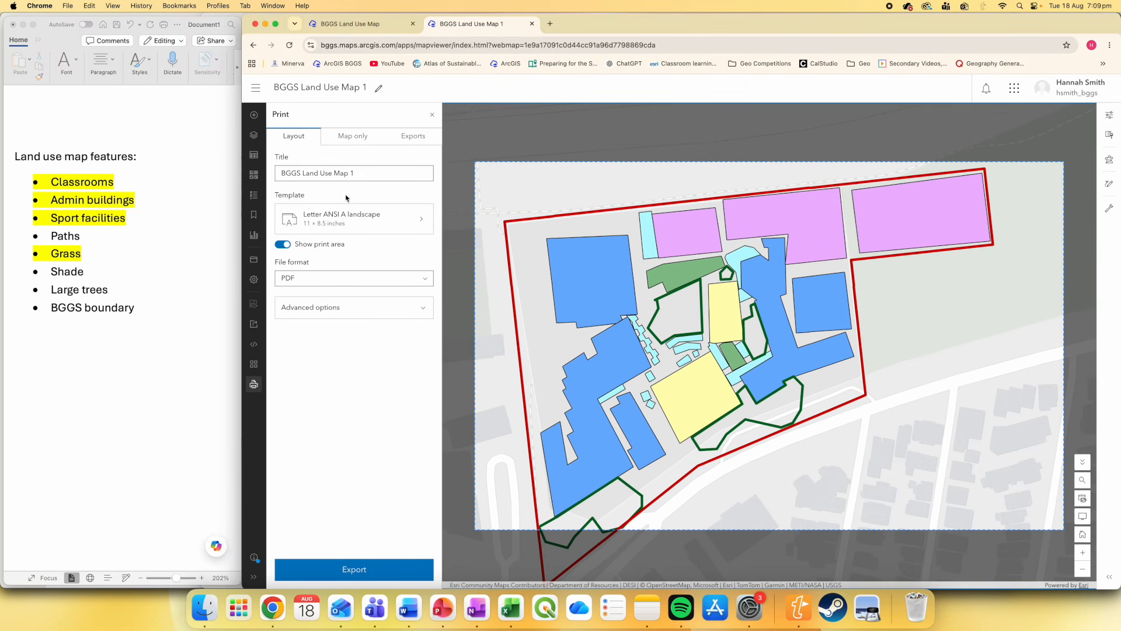
# Set the print layout title to "BGGS Land Use Map" and the file format to PNG32
pyautogui.click(370, 173)
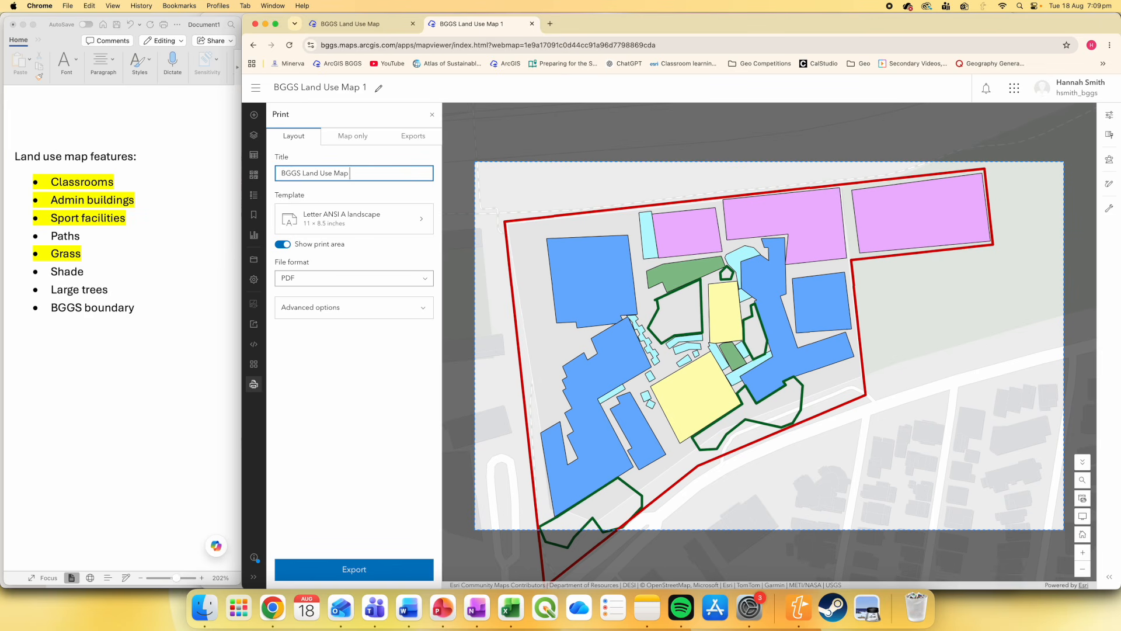
pyautogui.moveTo(349, 176); pyautogui.dragTo(264, 175)
pyautogui.write('BGGS Land Use M')
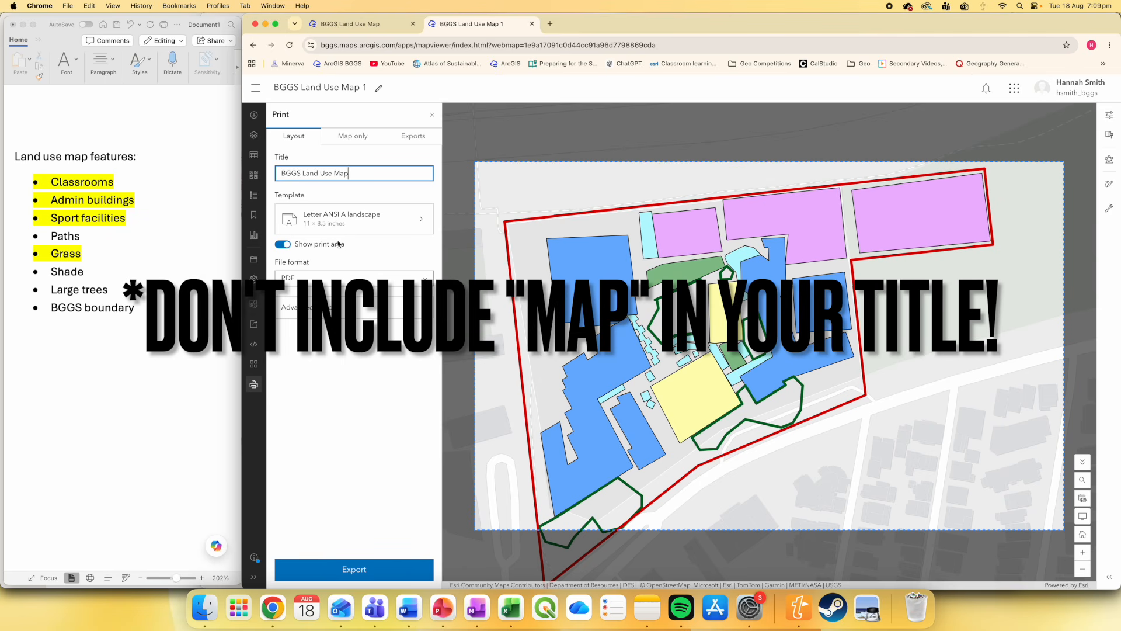
pyautogui.click(303, 277)
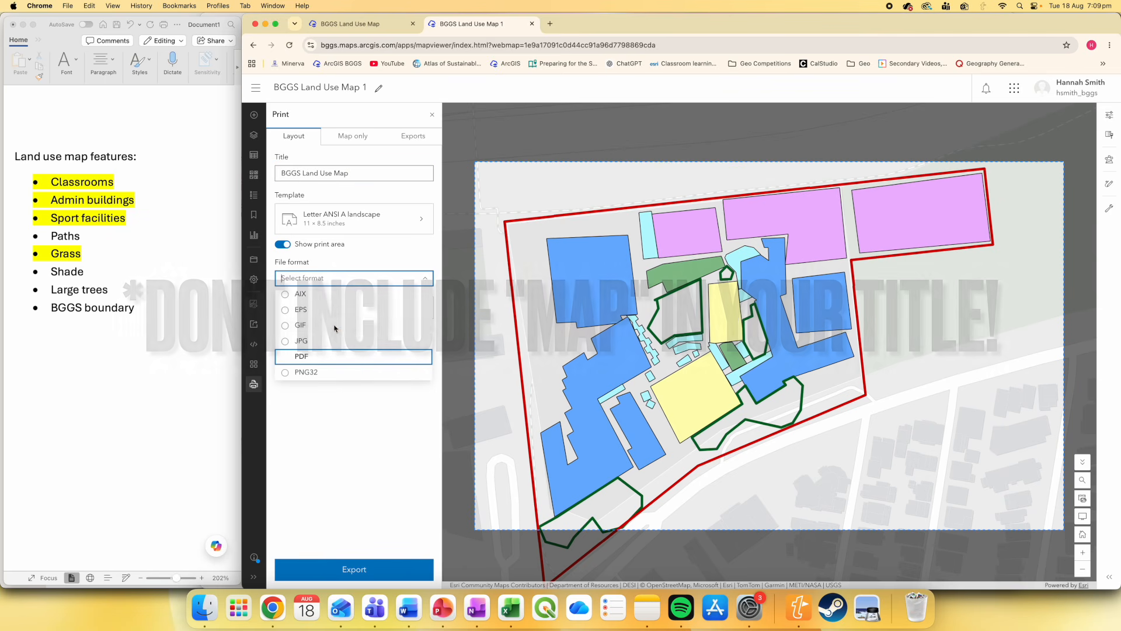
pyautogui.click(310, 374)
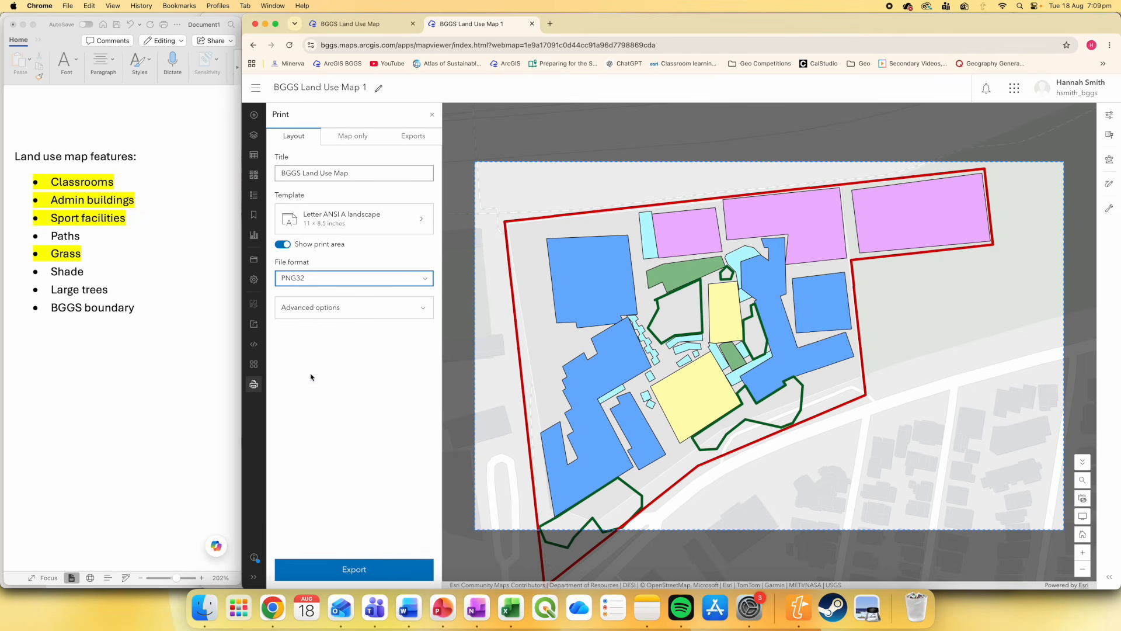
# Try to fit the whole campus into the print area by zooming and panning the map
pyautogui.moveTo(661, 363); pyautogui.dragTo(666, 361)
pyautogui.click(1082, 570)
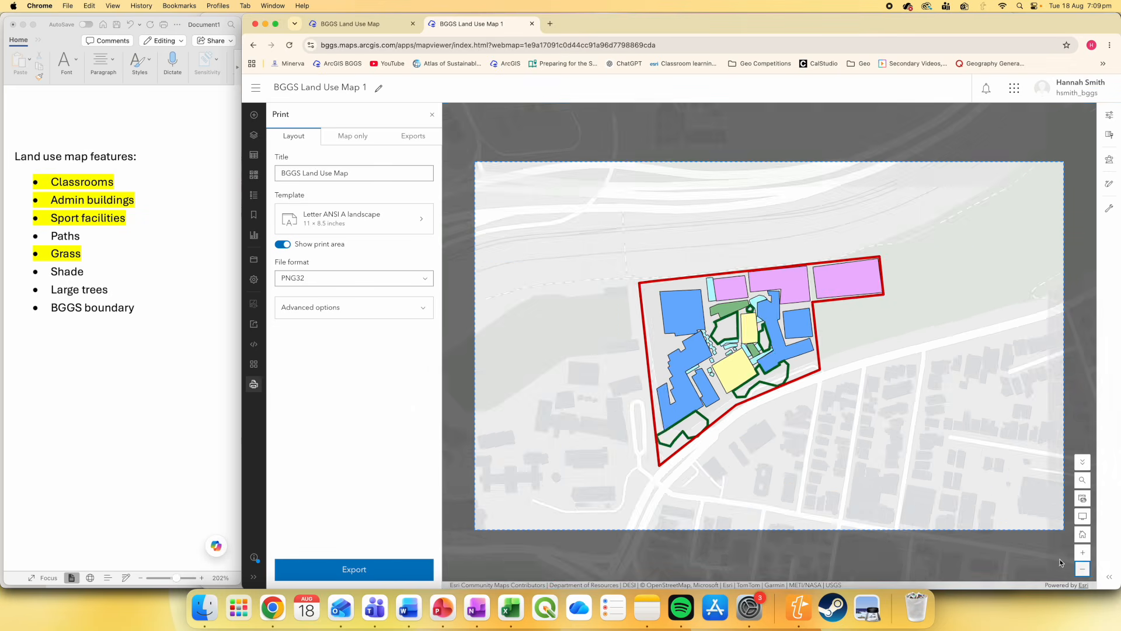
pyautogui.scroll(3, 851, 394)
pyautogui.scroll(-2, 919, 415)
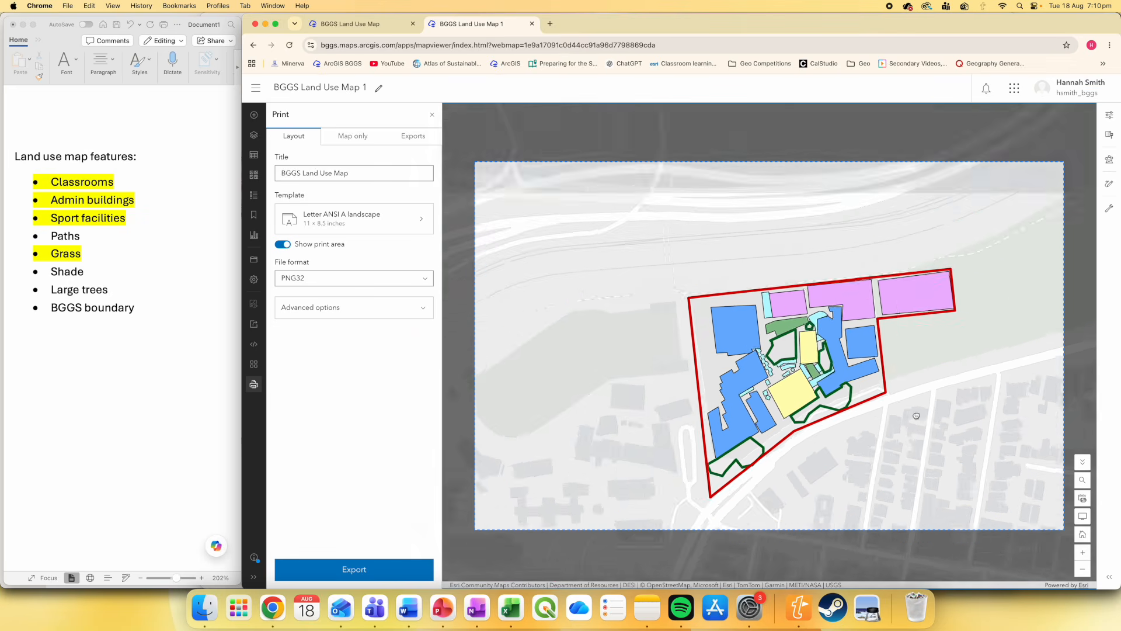
pyautogui.scroll(5, 888, 413)
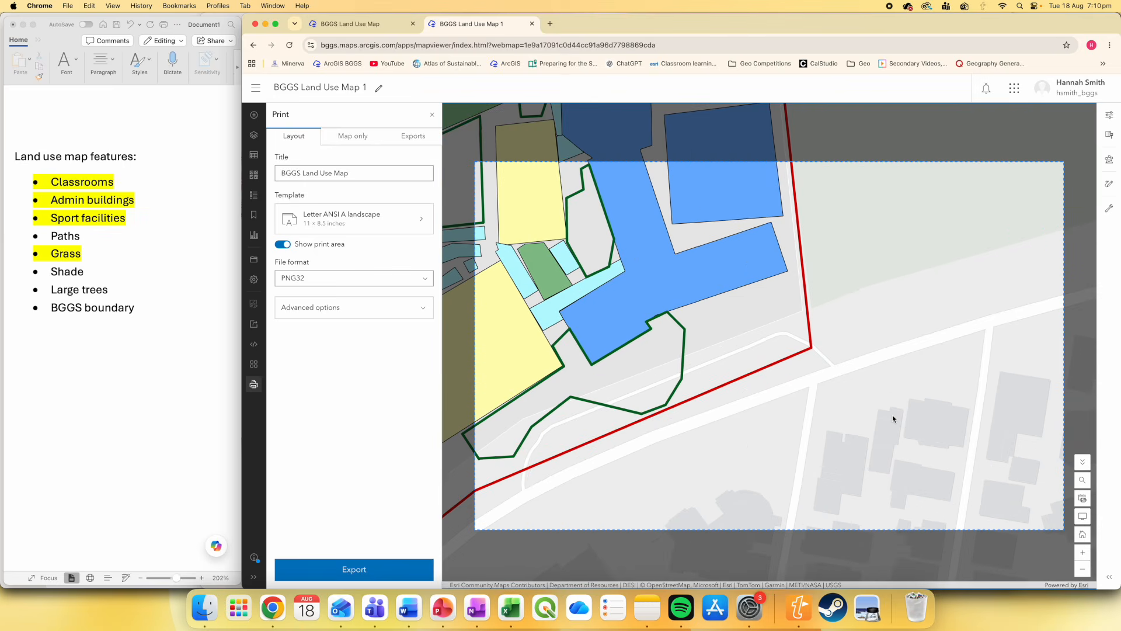
pyautogui.scroll(-5, 893, 419)
pyautogui.scroll(1, 871, 393)
pyautogui.click(1082, 552)
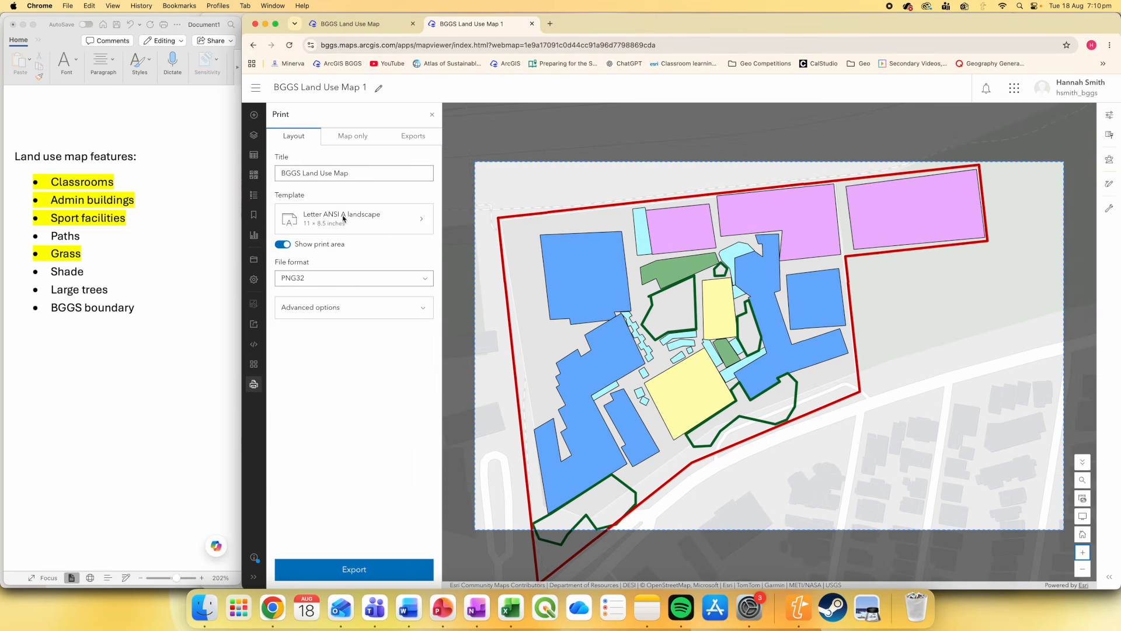
# Try out the A4 landscape print template and return to Letter ANSI A landscape
pyautogui.click(362, 223)
pyautogui.click(347, 250)
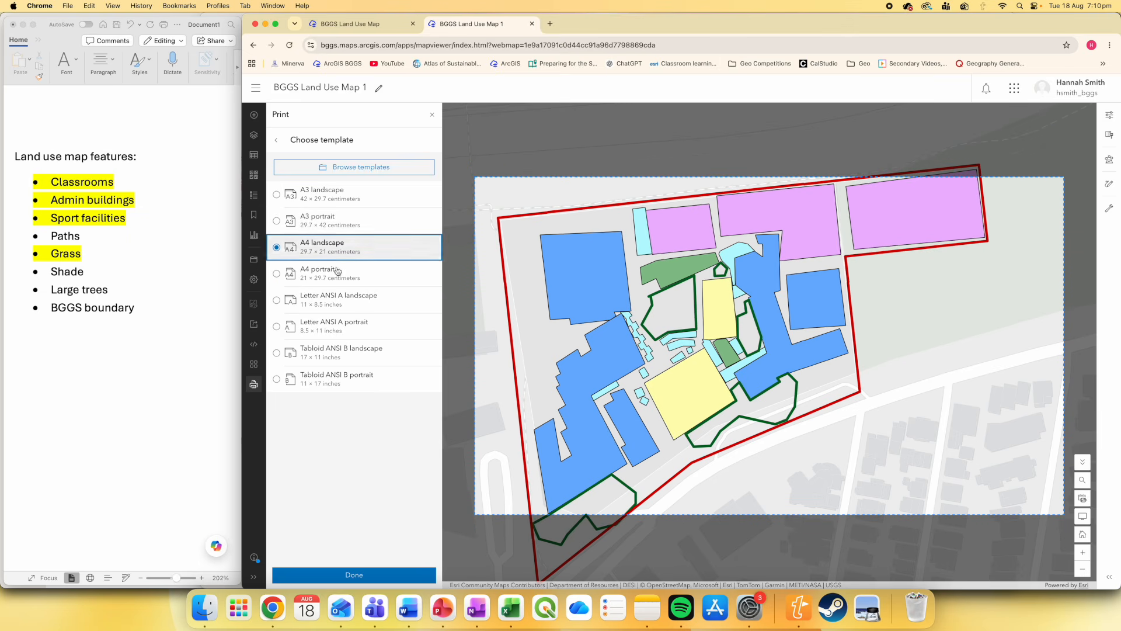
pyautogui.click(343, 285)
pyautogui.click(348, 299)
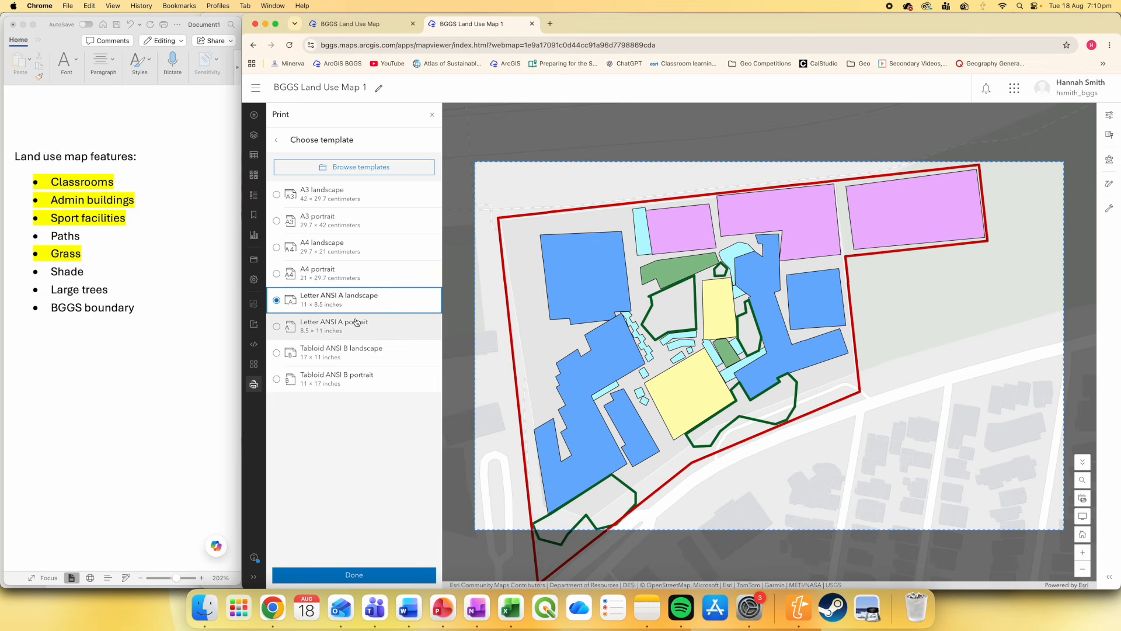
pyautogui.click(277, 139)
# Enable a set print scale of 1500.4971765 in the advanced options and reposition the campus within the print area
pyautogui.click(362, 308)
pyautogui.click(308, 333)
pyautogui.doubleClick(305, 350)
pyautogui.write('1500')
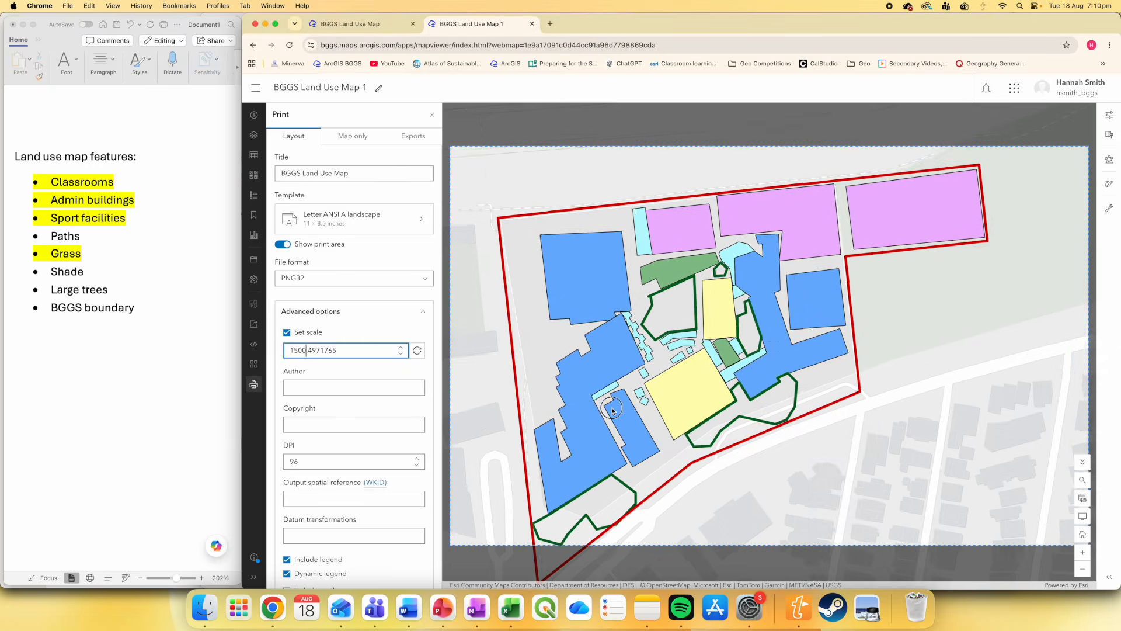
pyautogui.moveTo(612, 411); pyautogui.dragTo(627, 400)
# Raise the print scale to 1650.4971765 and shift the map so the whole campus boundary fits inside the print area
pyautogui.click(298, 350)
pyautogui.press('BackSpace')
pyautogui.write('6')
pyautogui.press('BackSpace')
pyautogui.write('5')
pyautogui.moveTo(587, 531); pyautogui.dragTo(588, 527)
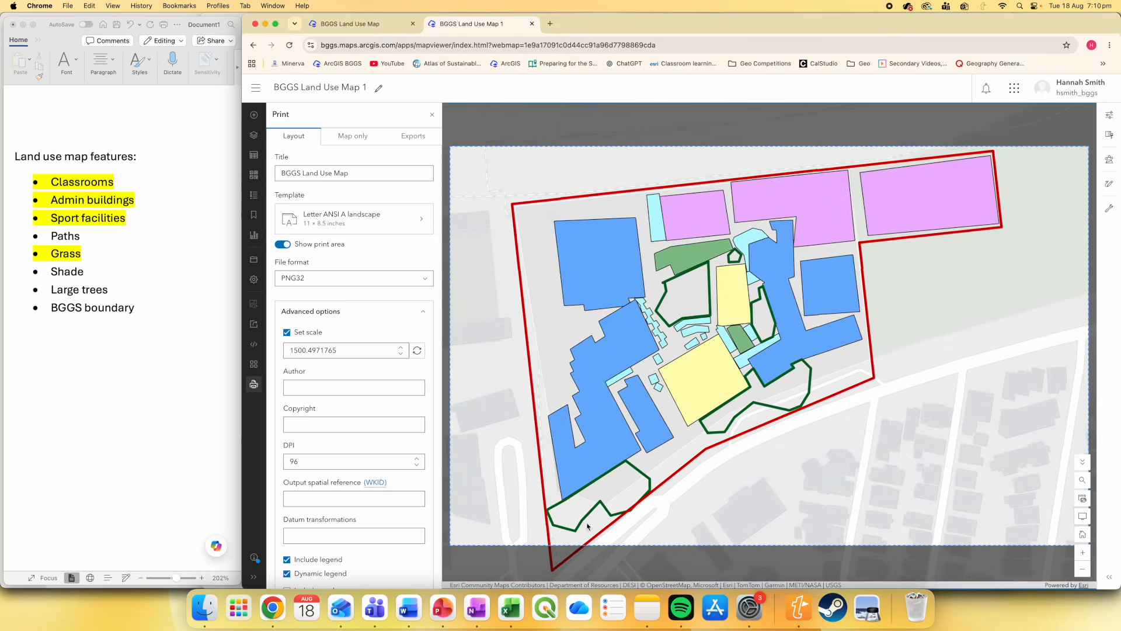
pyautogui.click(403, 348)
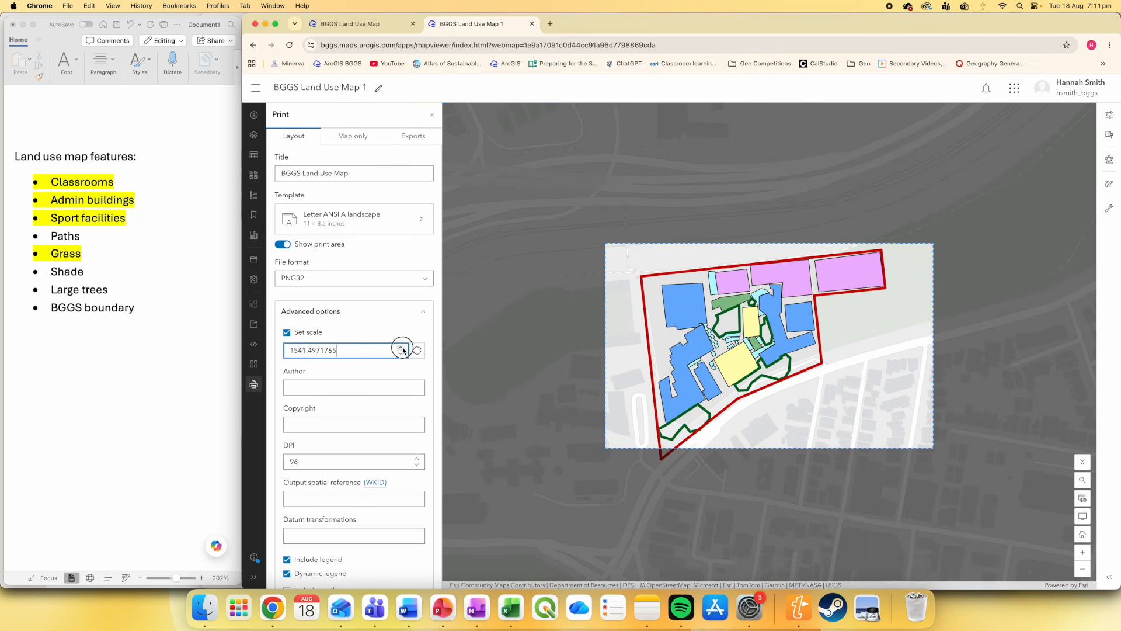
pyautogui.click(375, 314)
pyautogui.click(375, 310)
# Enter the author's name and include a north arrow in the print layout
pyautogui.click(316, 367)
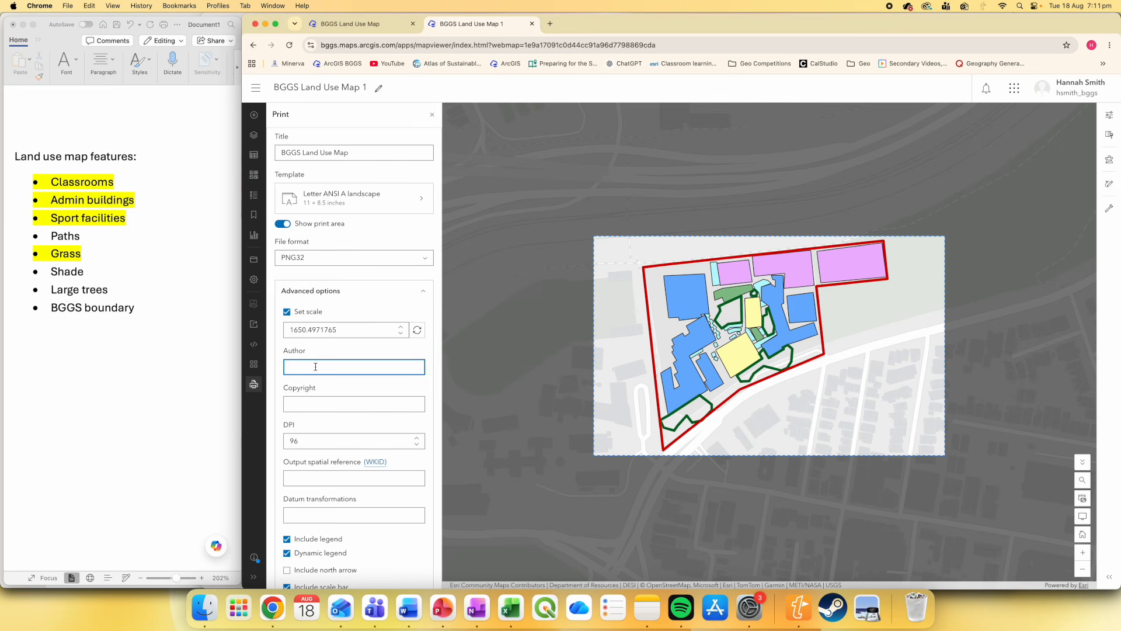
pyautogui.write('Ms Smith')
pyautogui.scroll(-3, 332, 409)
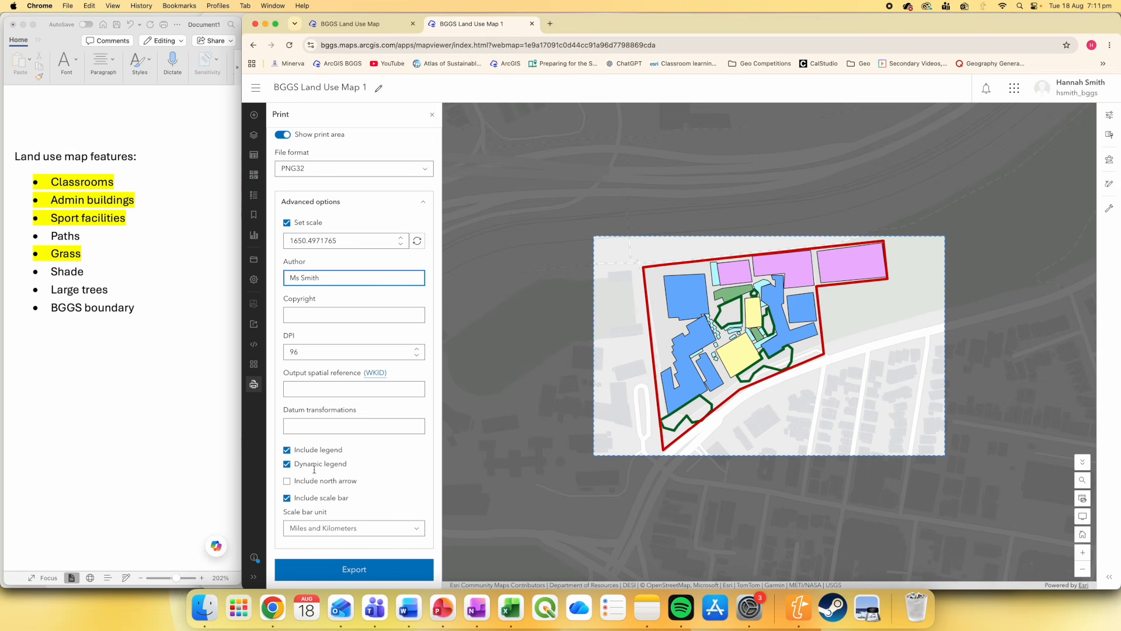
pyautogui.click(297, 481)
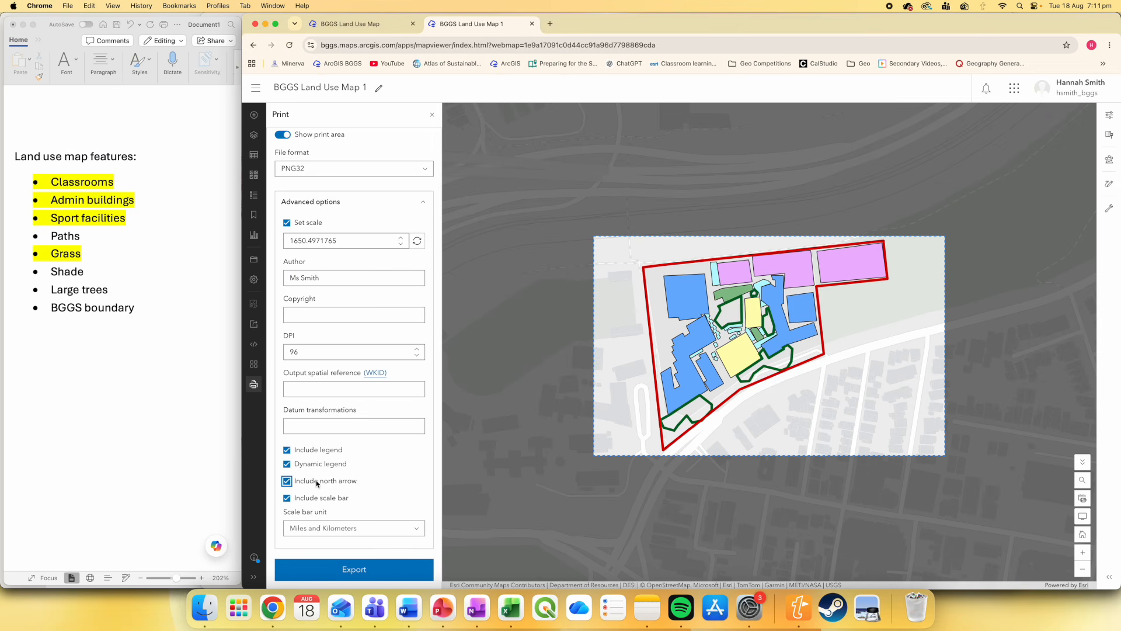
pyautogui.click(360, 529)
pyautogui.click(359, 529)
pyautogui.scroll(3, 391, 466)
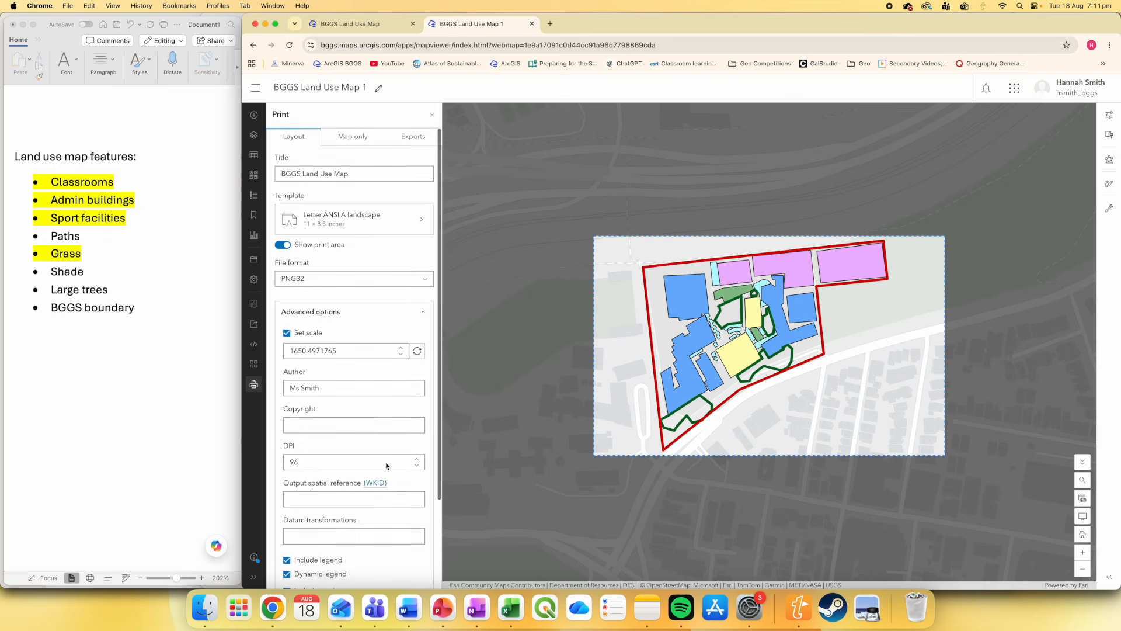
pyautogui.scroll(-4, 374, 473)
# Export the print layout and copy the image of the exported BGGS Land Use Map
pyautogui.click(349, 568)
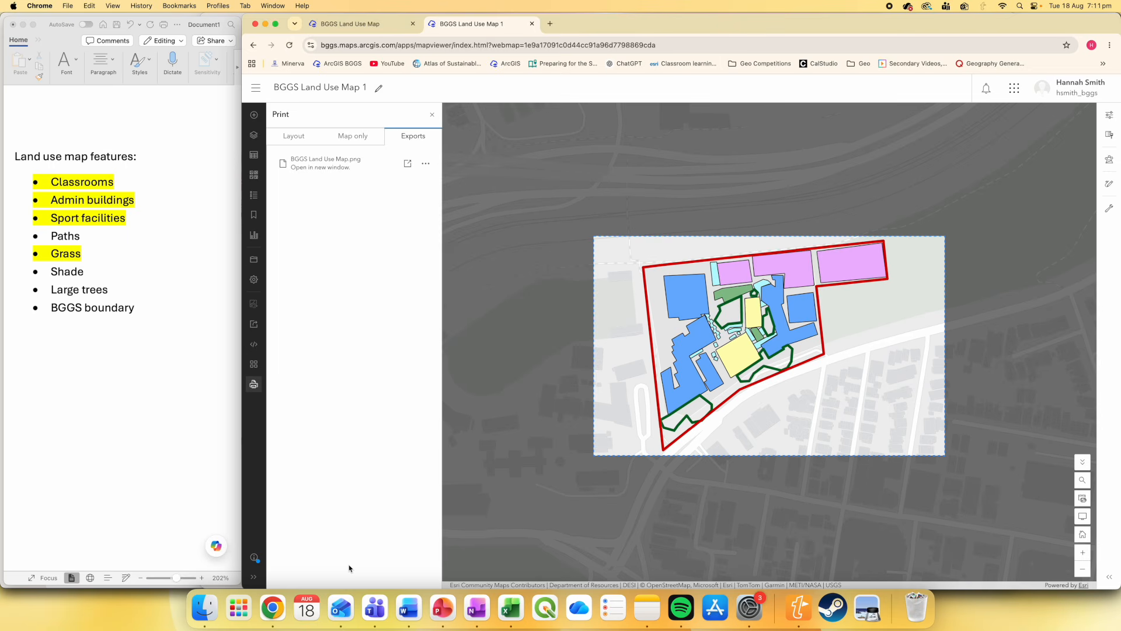
pyautogui.click(408, 164)
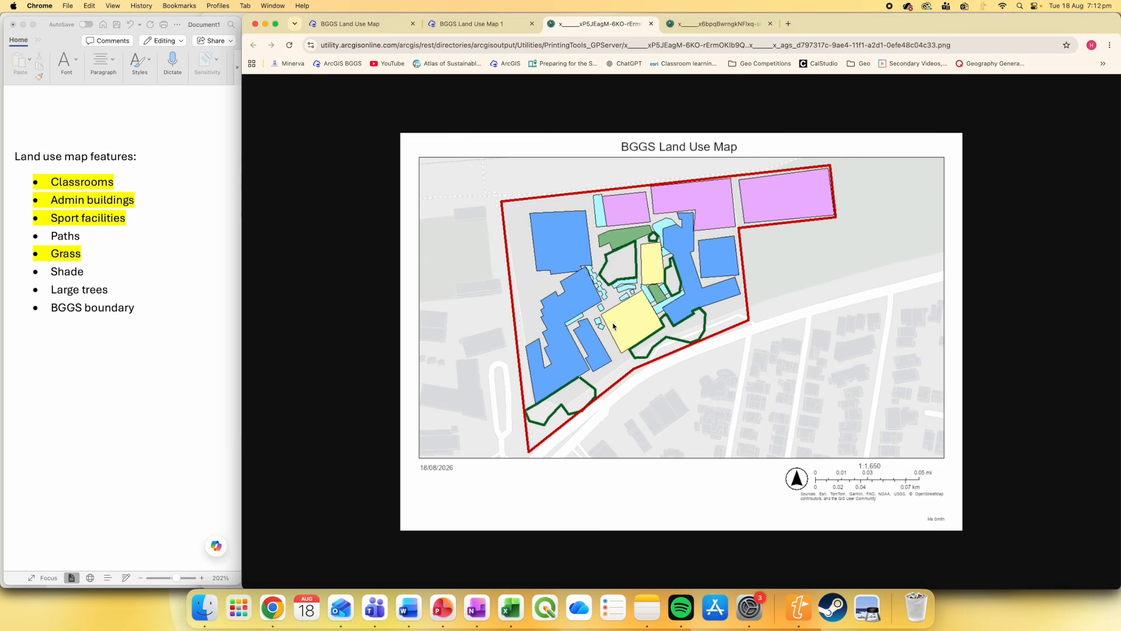
pyautogui.rightClick(618, 343)
pyautogui.click(669, 379)
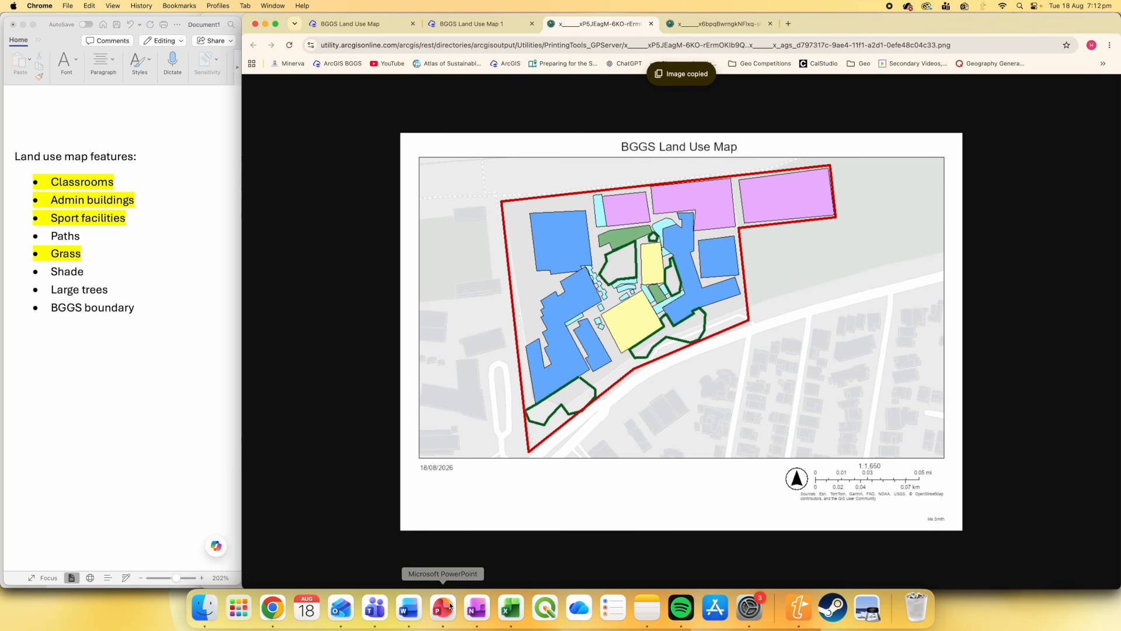
# Switch to PowerPoint, create a blank presentation and paste the copied map onto its cleared slide
pyautogui.click(450, 606)
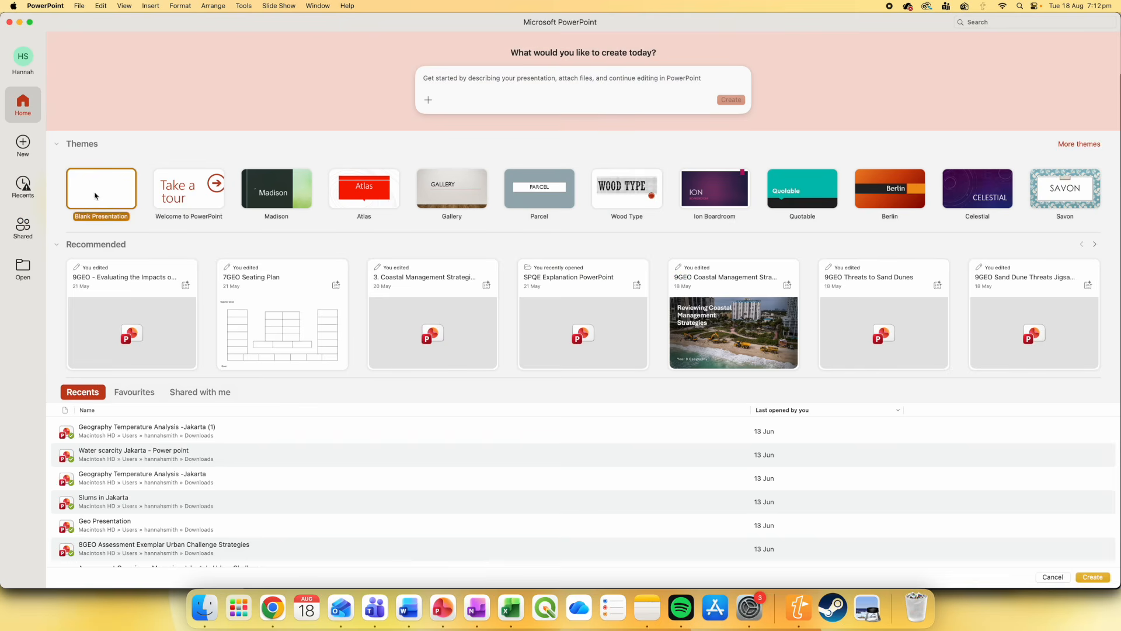
pyautogui.doubleClick(96, 196)
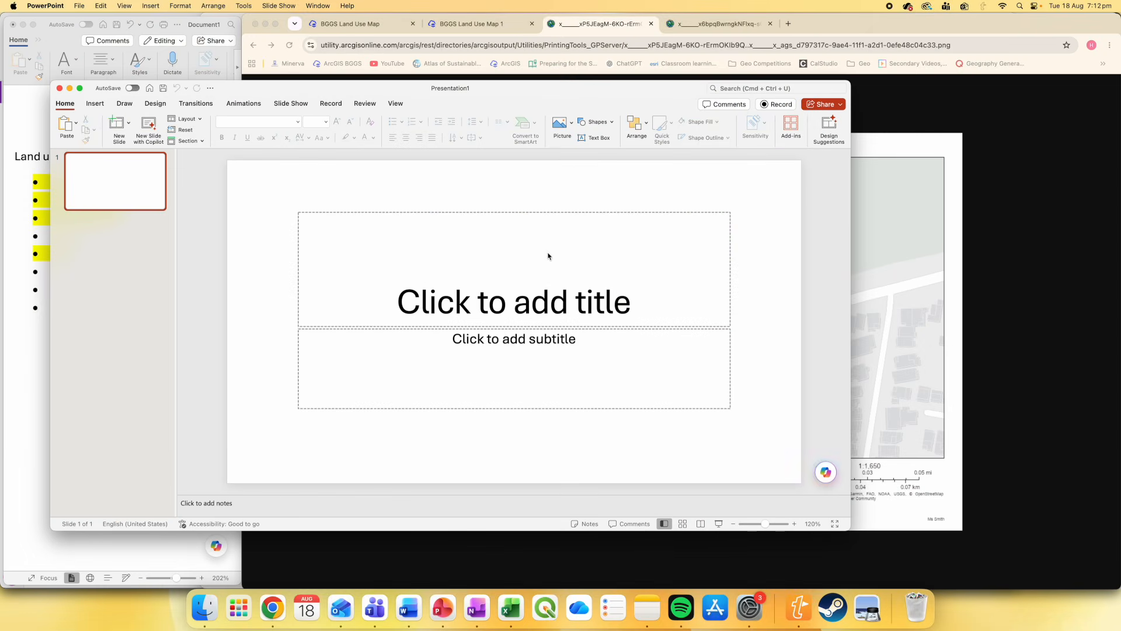
pyautogui.click(547, 242)
pyautogui.press('super+a')
pyautogui.press('Delete')
pyautogui.press('super+v')
# Enlarge the map image to nearly the full slide height and centre it on the slide
pyautogui.moveTo(476, 303); pyautogui.dragTo(409, 263)
pyautogui.moveTo(621, 404); pyautogui.dragTo(733, 485)
pyautogui.moveTo(548, 385); pyautogui.dragTo(559, 386)
pyautogui.click(774, 403)
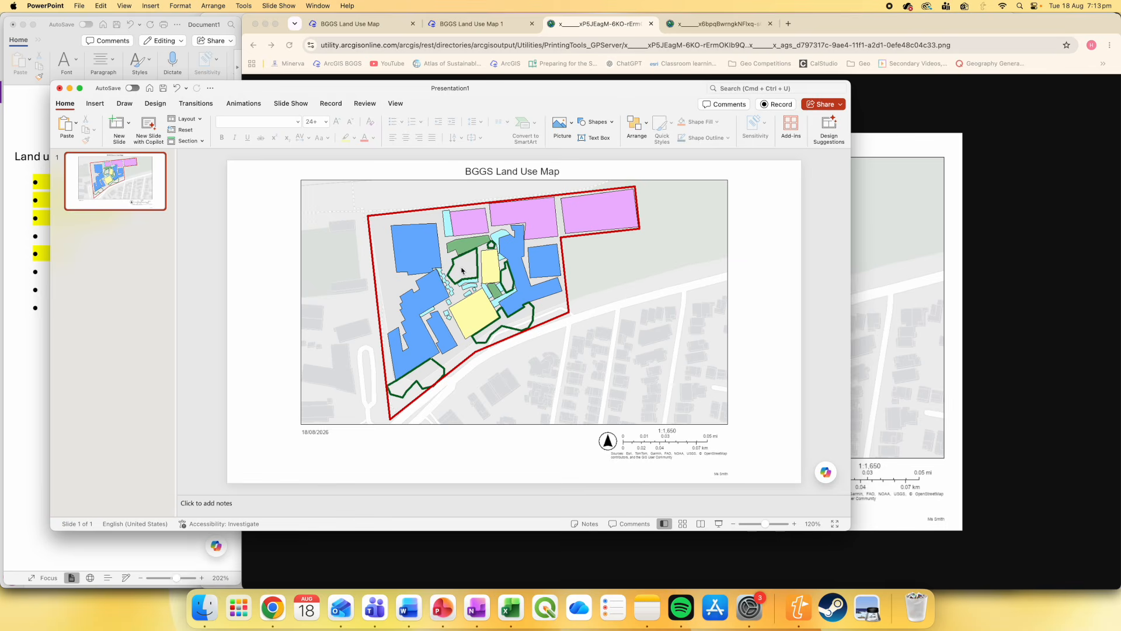
# Insert a table of four columns and four rows with white cells and black grid lines
pyautogui.moveTo(257, 88); pyautogui.dragTo(315, 73)
pyautogui.click(164, 87)
pyautogui.click(201, 111)
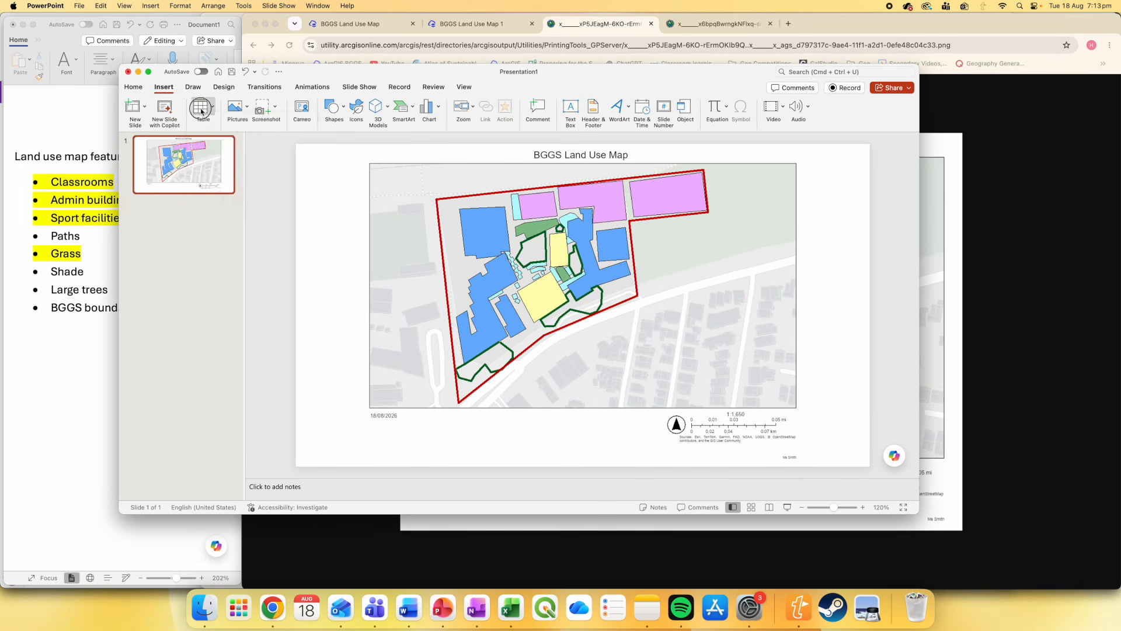
pyautogui.click(237, 170)
pyautogui.click(555, 102)
pyautogui.click(526, 141)
# Move the table over the lower part of the map and narrow its first and third columns to swatch width
pyautogui.moveTo(498, 177); pyautogui.dragTo(493, 363)
pyautogui.moveTo(482, 380); pyautogui.dragTo(408, 380)
pyautogui.moveTo(577, 376); pyautogui.dragTo(561, 377)
pyautogui.moveTo(673, 374)
pyautogui.mouseDown()
pyautogui.moveTo(574, 373)
pyautogui.moveTo(595, 373)
pyautogui.mouseUp()
pyautogui.moveTo(574, 373); pyautogui.dragTo(603, 373)
# Label the second column's rows Classrooms, Admin Buildings, Sport Facilities and Paths
pyautogui.click(535, 371)
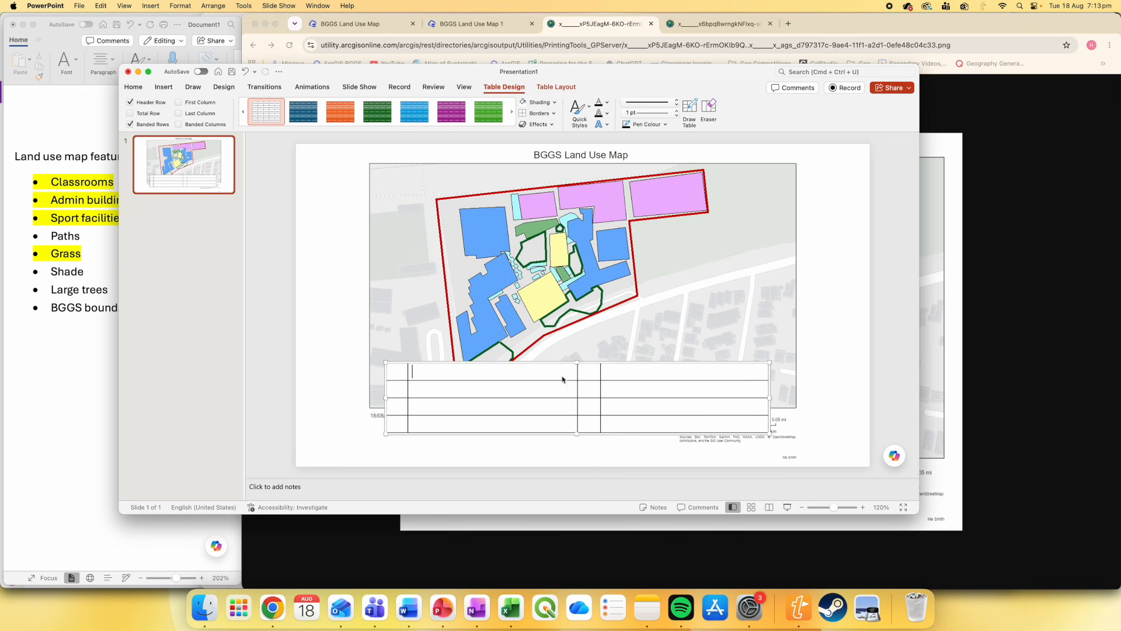
pyautogui.write('Classrooms')
pyautogui.click(530, 392)
pyautogui.write('Admin Bui')
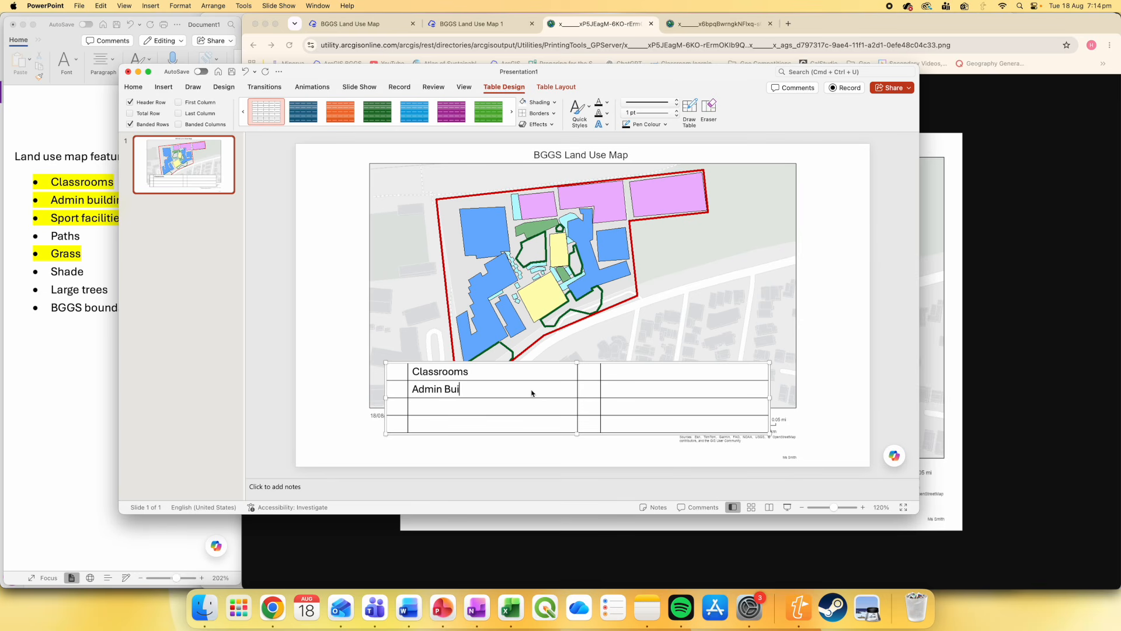
pyautogui.write('ldings')
pyautogui.write('Sp')
pyautogui.write('ort Facilitie')
pyautogui.click(539, 424)
pyautogui.write('Paths')
# Label the fourth column's rows Grass, Shade, Large Trees and BGGS Boundary
pyautogui.click(667, 377)
pyautogui.write('Grass')
pyautogui.click(634, 387)
pyautogui.write('Shade')
pyautogui.click(636, 406)
pyautogui.write('Large Trees')
pyautogui.click(636, 423)
pyautogui.write('BGGS Boundary')
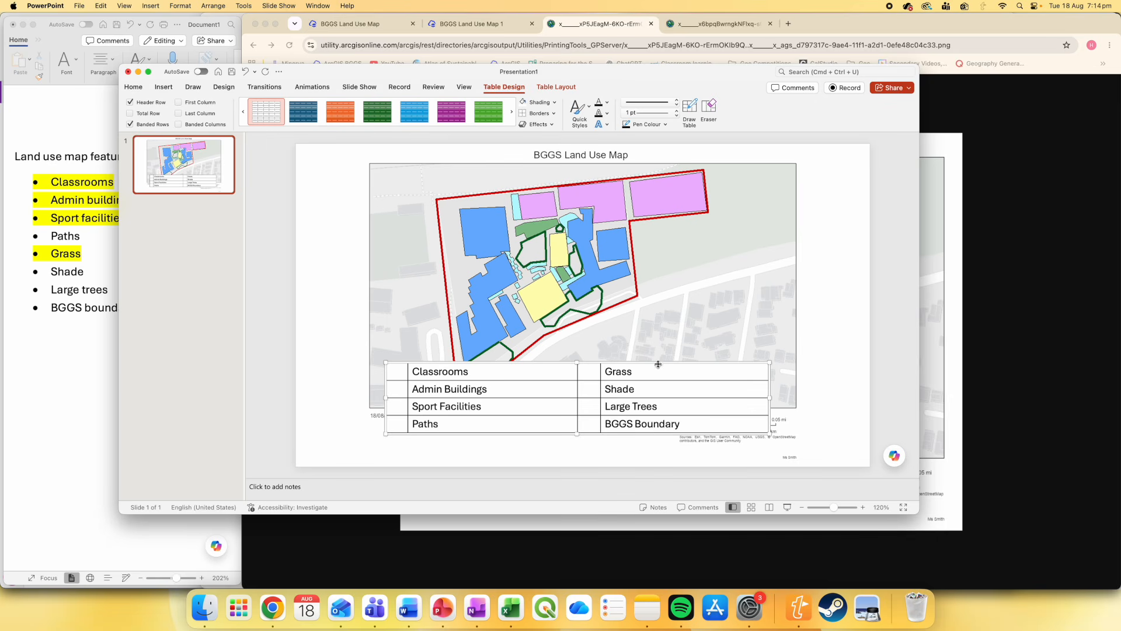
# Move the legend table further down and shade the Classrooms swatch with the blue sampled from the map's classroom buildings
pyautogui.moveTo(394, 373); pyautogui.dragTo(367, 400)
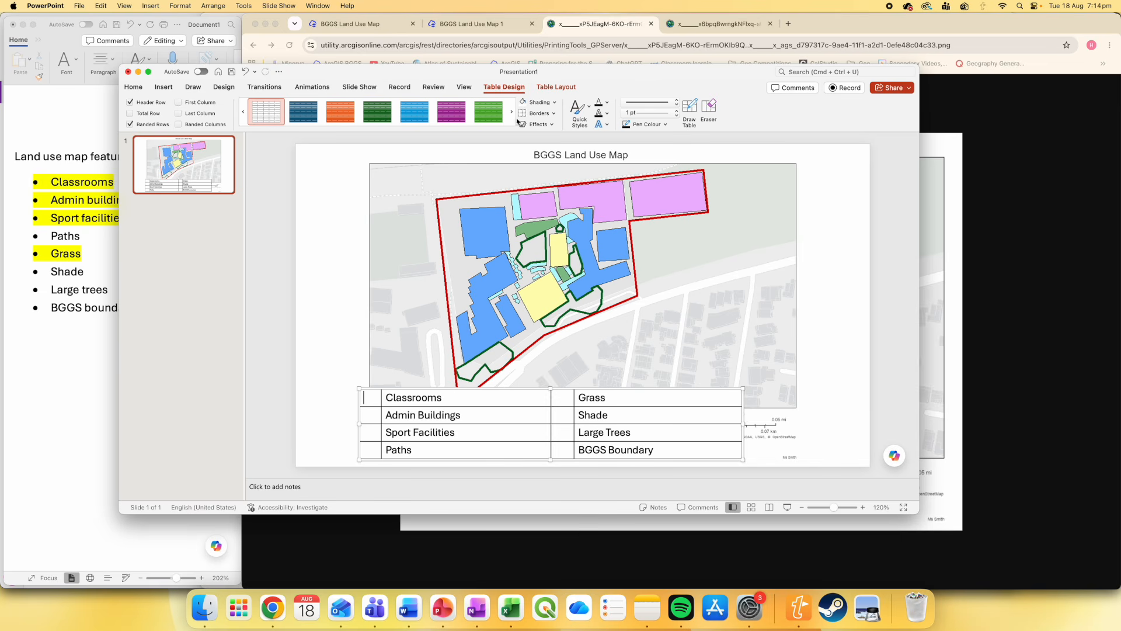
pyautogui.click(555, 102)
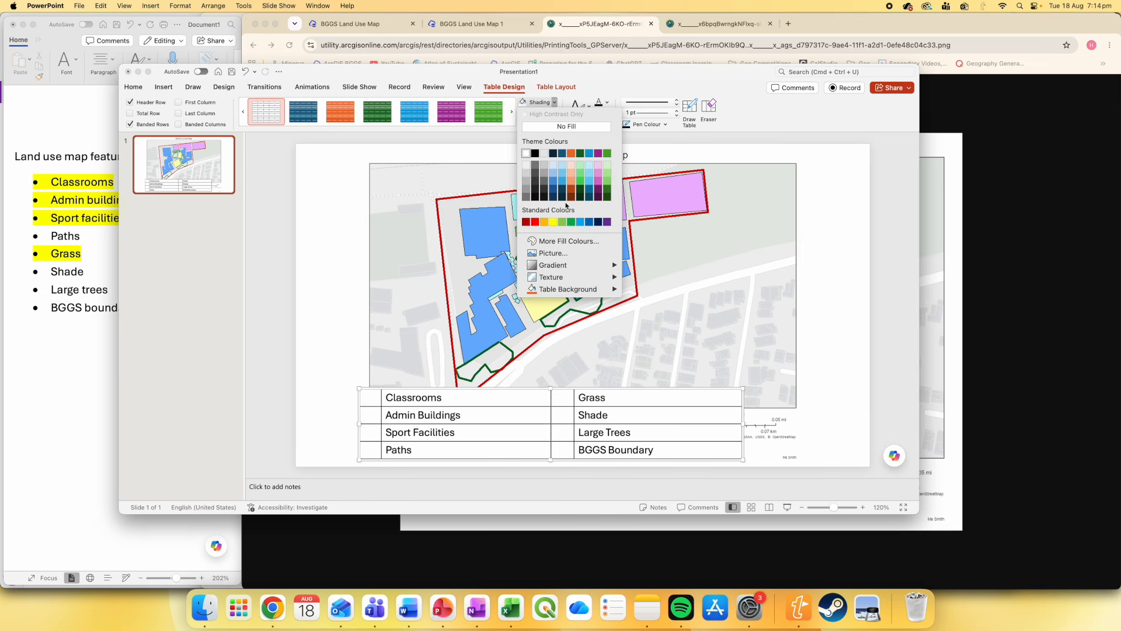
pyautogui.click(557, 242)
pyautogui.click(529, 251)
pyautogui.click(488, 243)
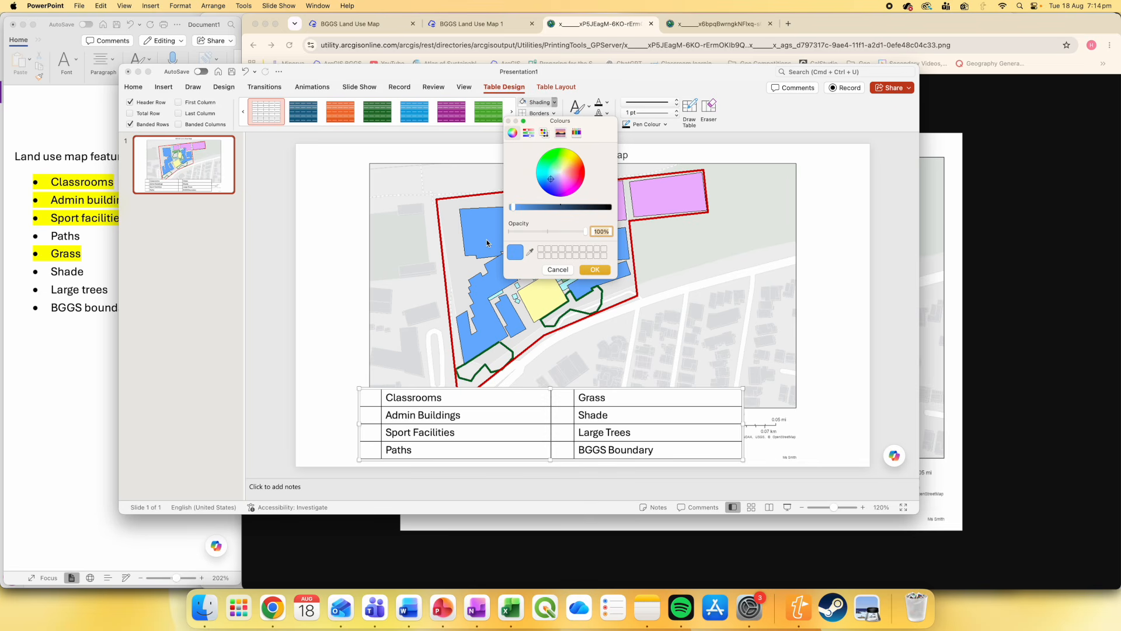
pyautogui.click(604, 271)
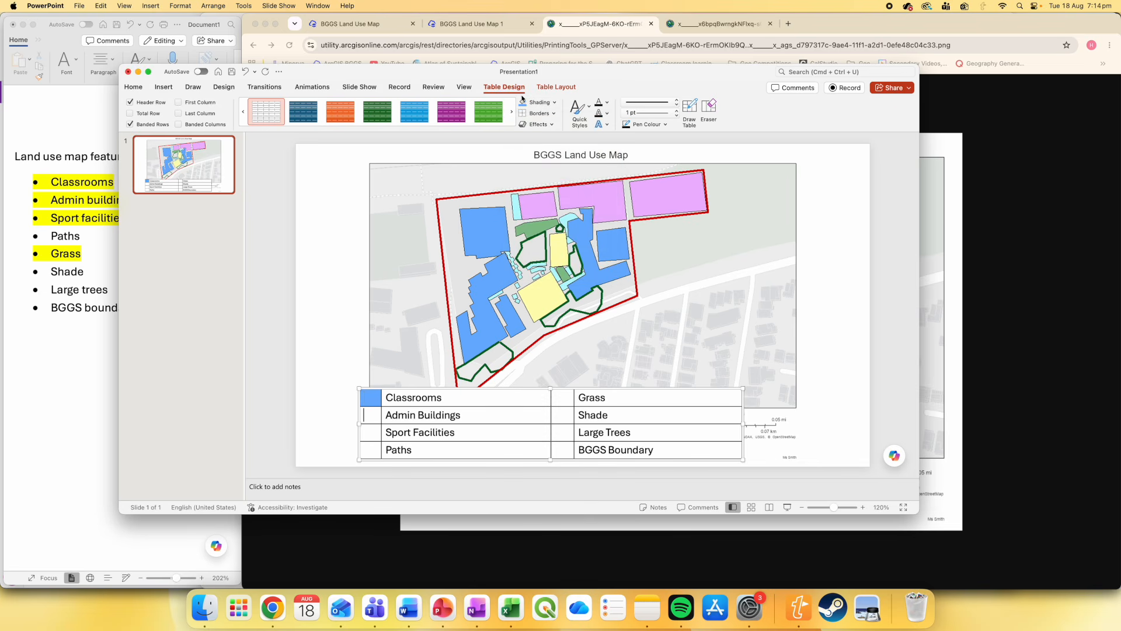
# Shade the Admin Buildings swatch with the yellow sampled from the map
pyautogui.click(555, 102)
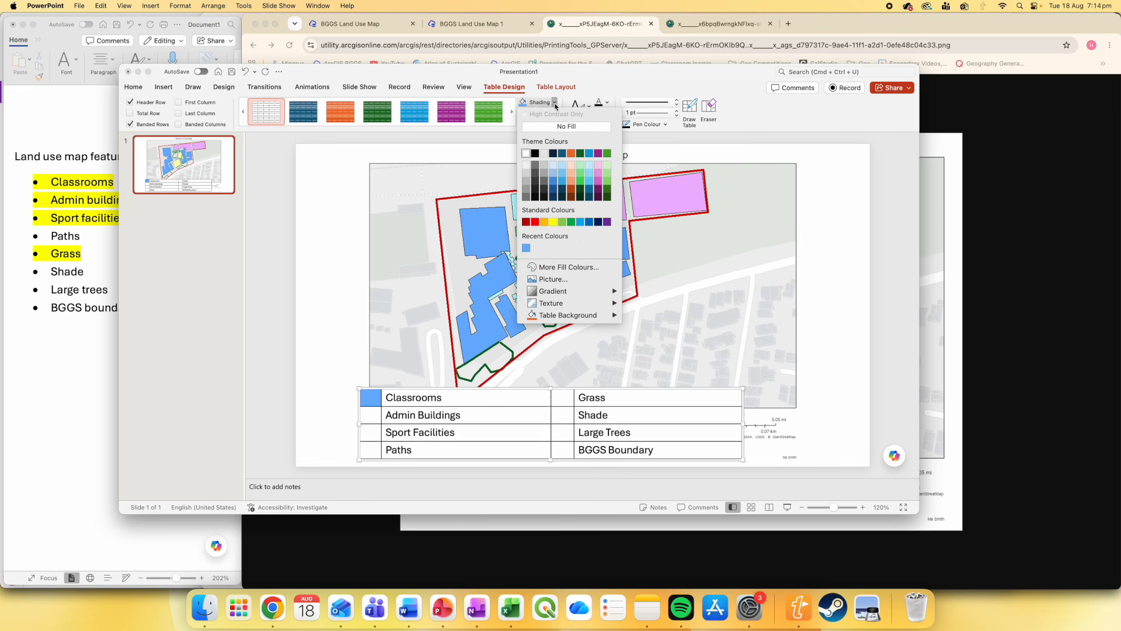
pyautogui.click(558, 267)
pyautogui.click(530, 252)
pyautogui.click(542, 301)
pyautogui.click(595, 269)
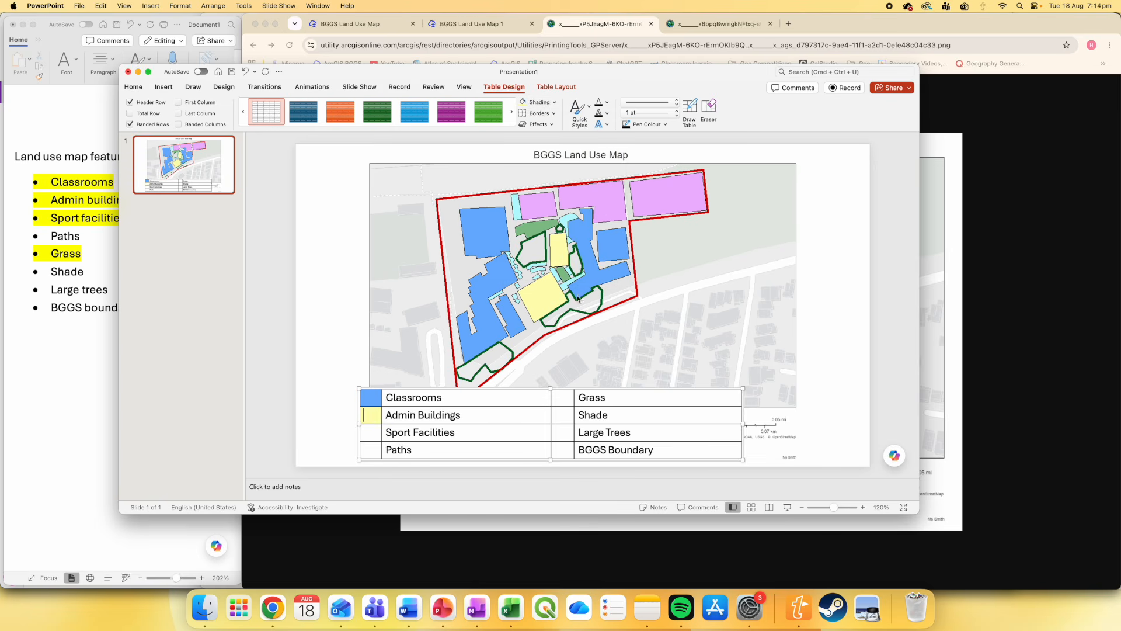
# Shade the Sport Facilities swatch with the pink-purple sampled from the map's sport areas
pyautogui.click(371, 433)
pyautogui.click(554, 103)
pyautogui.click(566, 267)
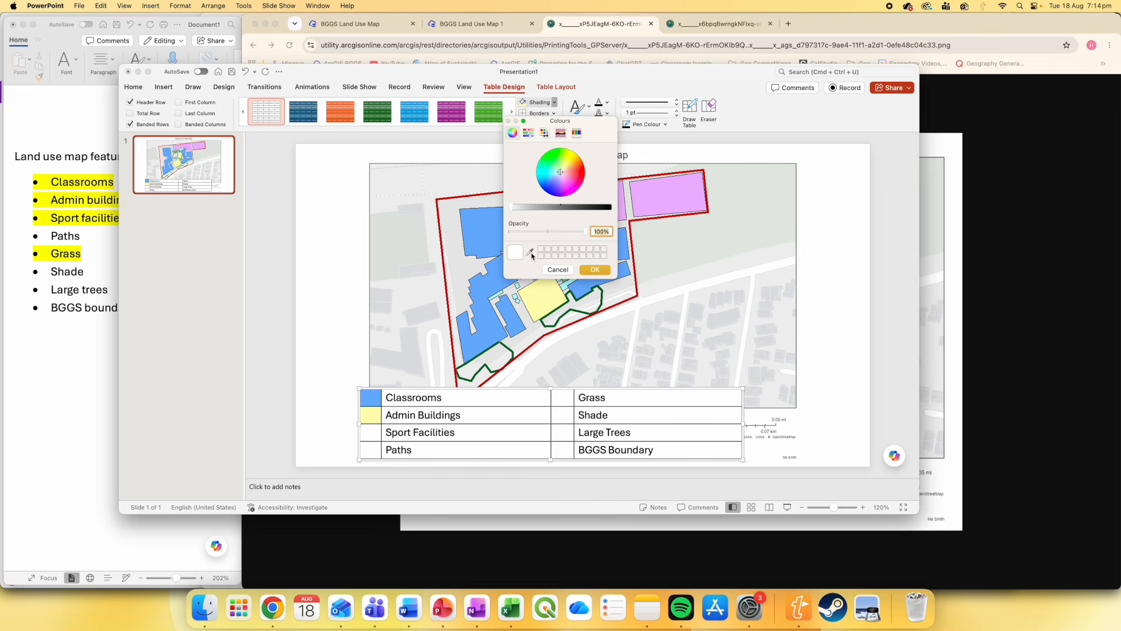
pyautogui.click(531, 252)
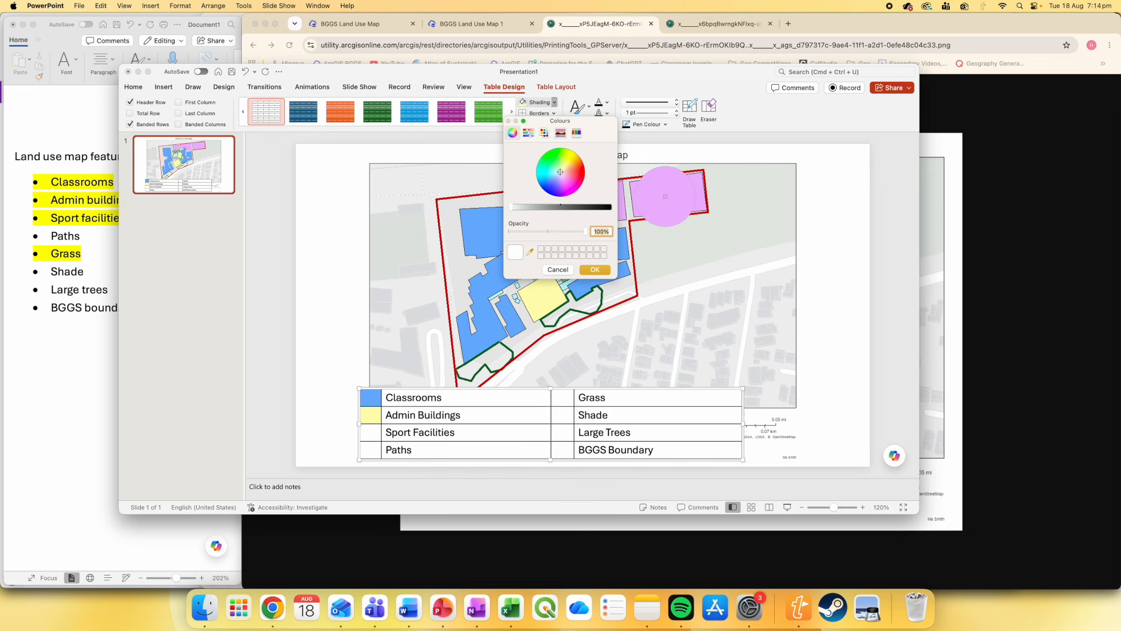
pyautogui.click(665, 196)
pyautogui.click(595, 269)
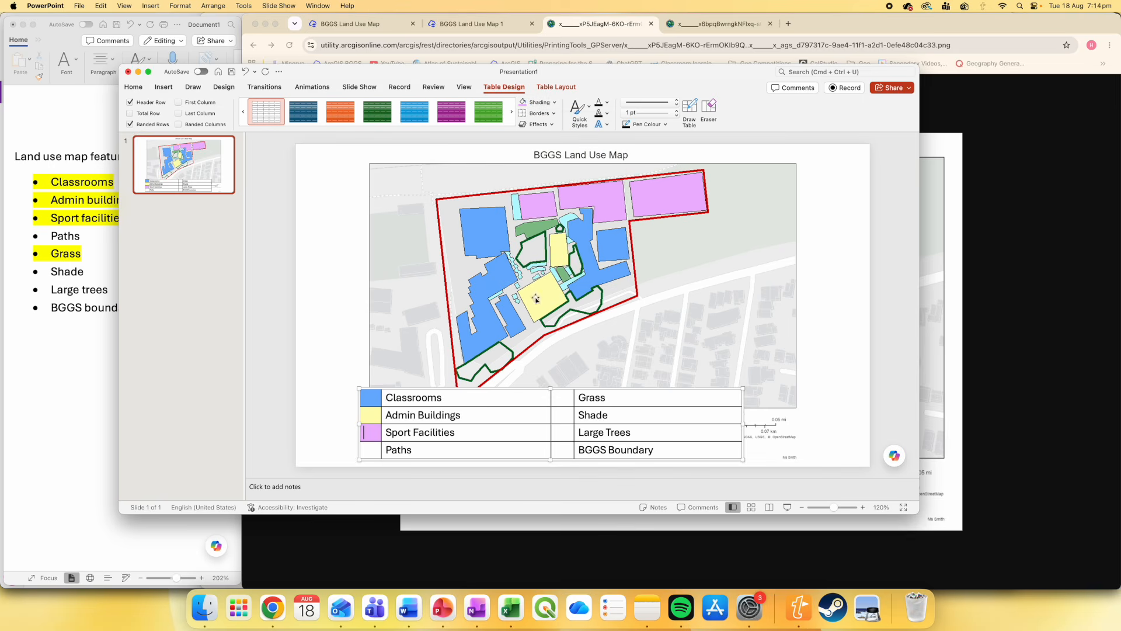
# Shade the Paths swatch with the light grey of the map
pyautogui.click(554, 103)
pyautogui.click(552, 248)
pyautogui.click(530, 253)
pyautogui.click(595, 270)
# Shade the Grass swatch with the green sampled from the map's grass area
pyautogui.click(562, 398)
pyautogui.click(554, 103)
pyautogui.click(530, 252)
pyautogui.click(567, 282)
pyautogui.click(595, 270)
# Shade the Shade swatch with the pale cyan sampled from the map
pyautogui.click(563, 415)
pyautogui.click(554, 102)
pyautogui.click(529, 252)
pyautogui.click(517, 264)
pyautogui.click(595, 270)
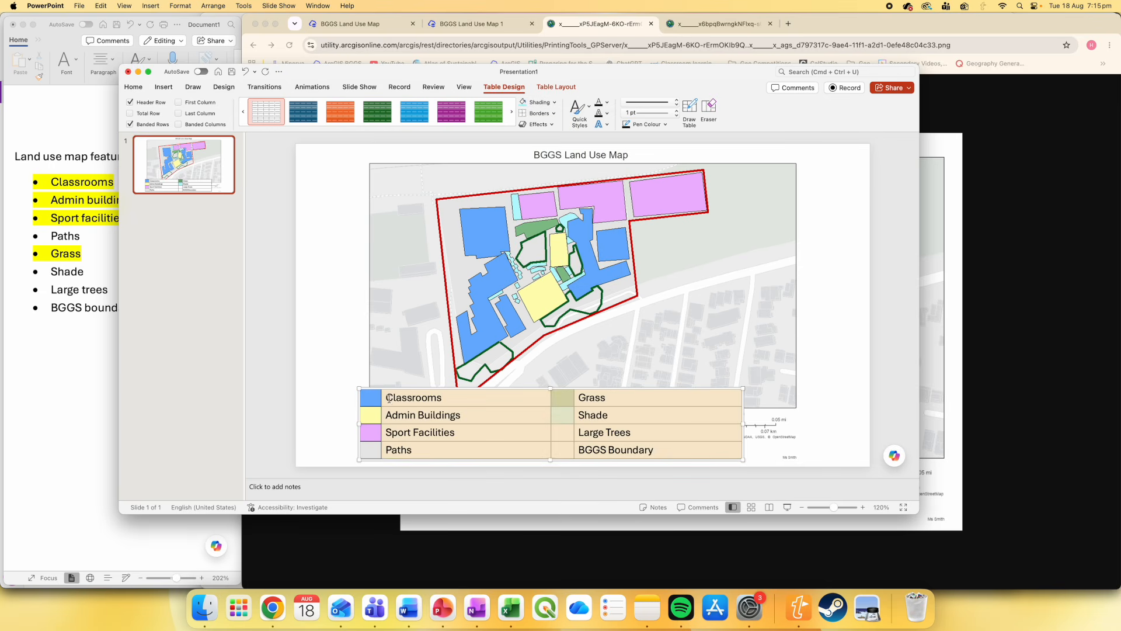
# Set the text of the whole legend table to 11 pt
pyautogui.click(377, 398)
pyautogui.moveTo(371, 398); pyautogui.dragTo(624, 449)
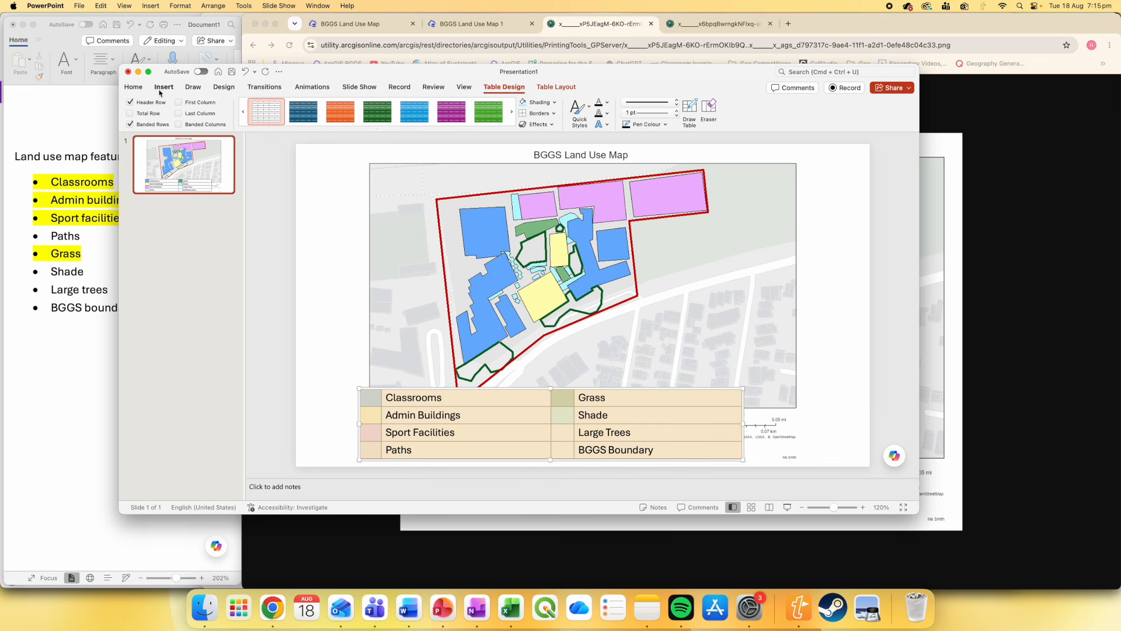
pyautogui.click(163, 87)
pyautogui.click(133, 87)
pyautogui.click(394, 105)
pyautogui.click(383, 166)
# Shrink the legend table and place it in the white margin below the map, beside the north arrow
pyautogui.moveTo(743, 388); pyautogui.dragTo(555, 411)
pyautogui.moveTo(542, 411); pyautogui.dragTo(610, 462)
pyautogui.moveTo(556, 412); pyautogui.dragTo(599, 412)
pyautogui.click(688, 447)
pyautogui.click(863, 508)
pyautogui.scroll(-5, 521, 395)
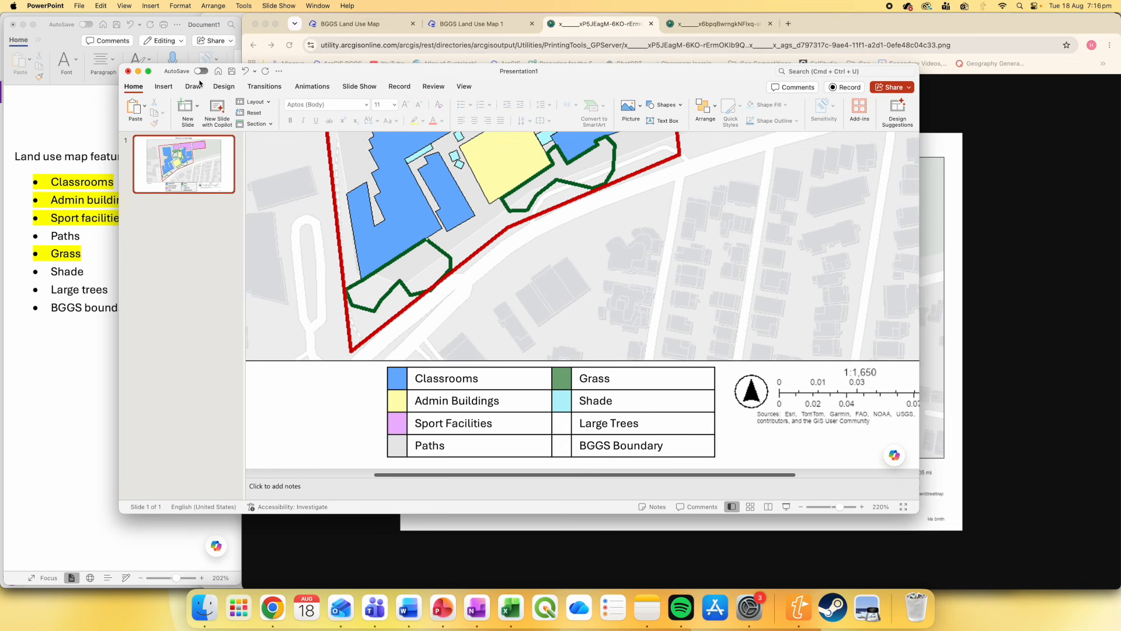
# Draw a horizontal line about 0.58 cm long across the empty swatch cell beside Large Trees in the legend table
pyautogui.click(163, 86)
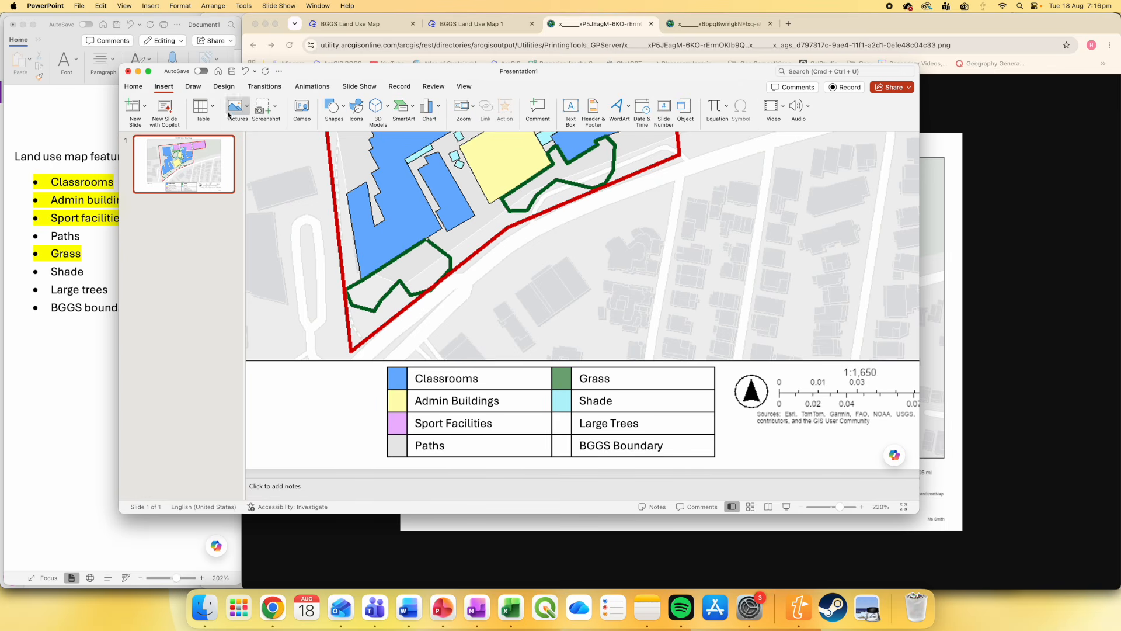
pyautogui.click(339, 118)
pyautogui.click(354, 140)
pyautogui.moveTo(555, 423); pyautogui.dragTo(613, 476)
pyautogui.scroll(-1, 619, 419)
pyautogui.scroll(-2, 619, 419)
pyautogui.moveTo(613, 442); pyautogui.dragTo(569, 385)
pyautogui.scroll(2, 559, 390)
pyautogui.moveTo(558, 423); pyautogui.dragTo(553, 424)
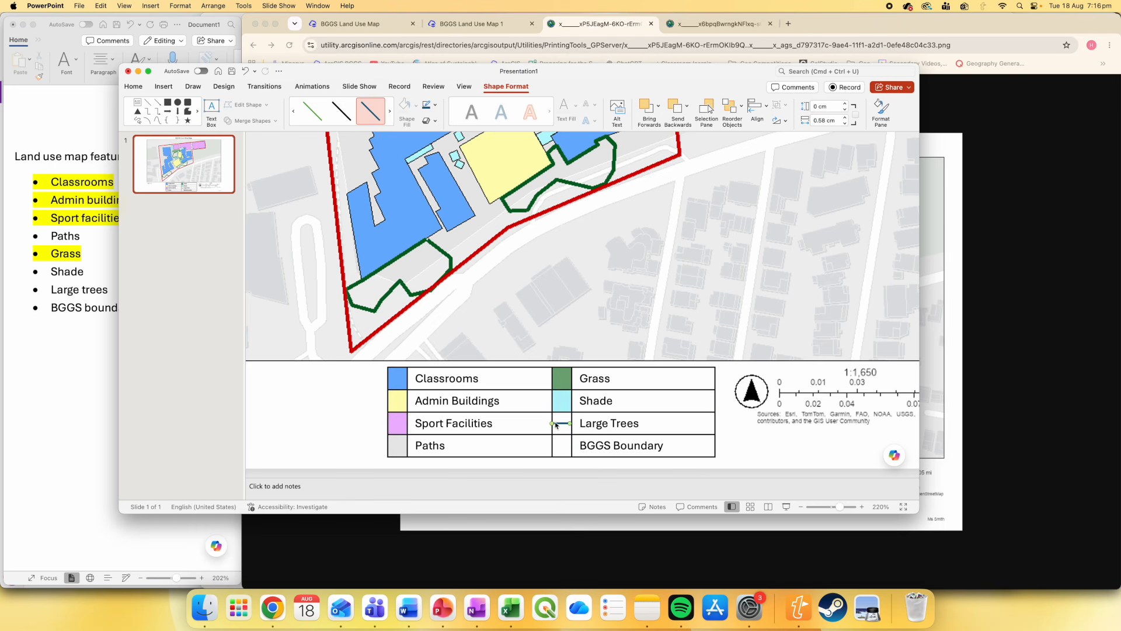
# Colour the line in the Large Trees swatch with the red sampled from the boundary line on the map
pyautogui.click(435, 105)
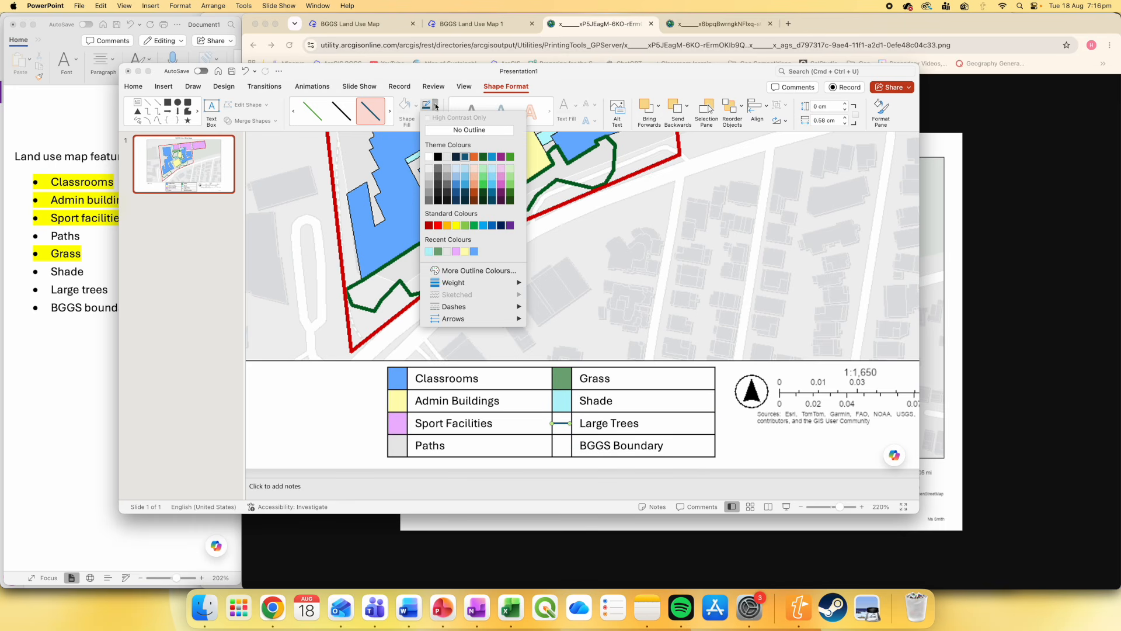
pyautogui.click(465, 272)
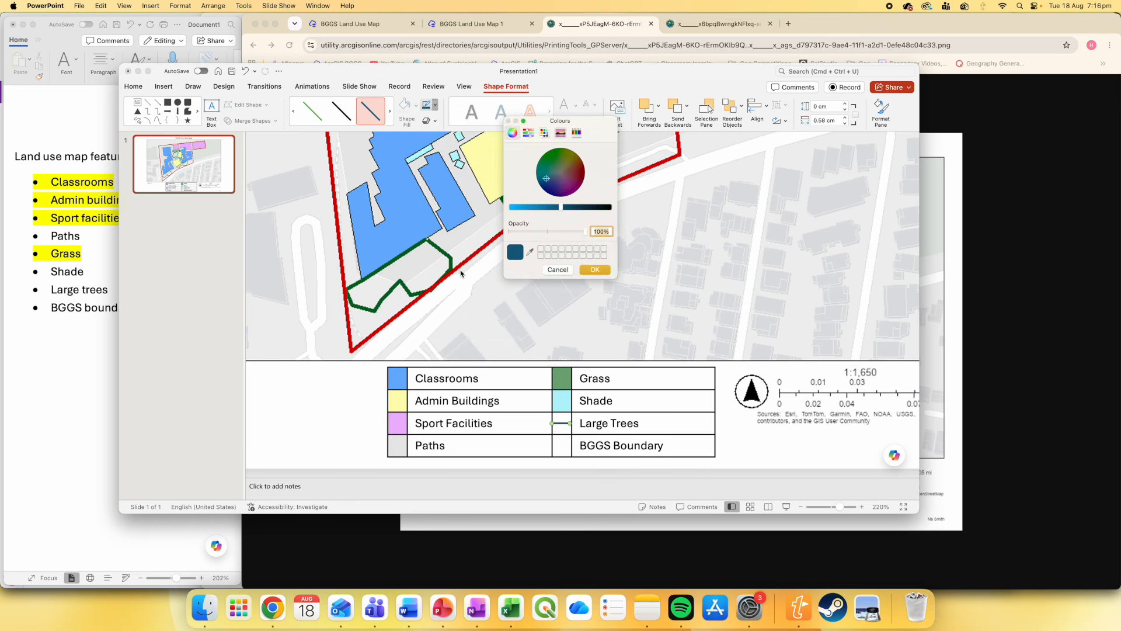
pyautogui.click(531, 253)
pyautogui.click(476, 255)
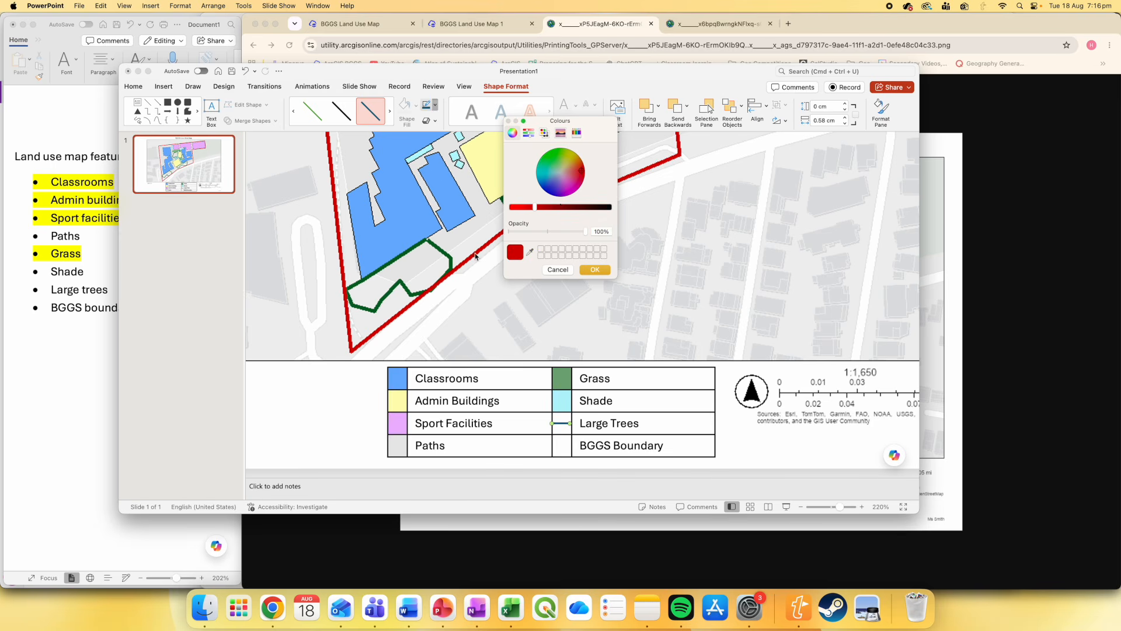
pyautogui.click(584, 270)
pyautogui.click(563, 425)
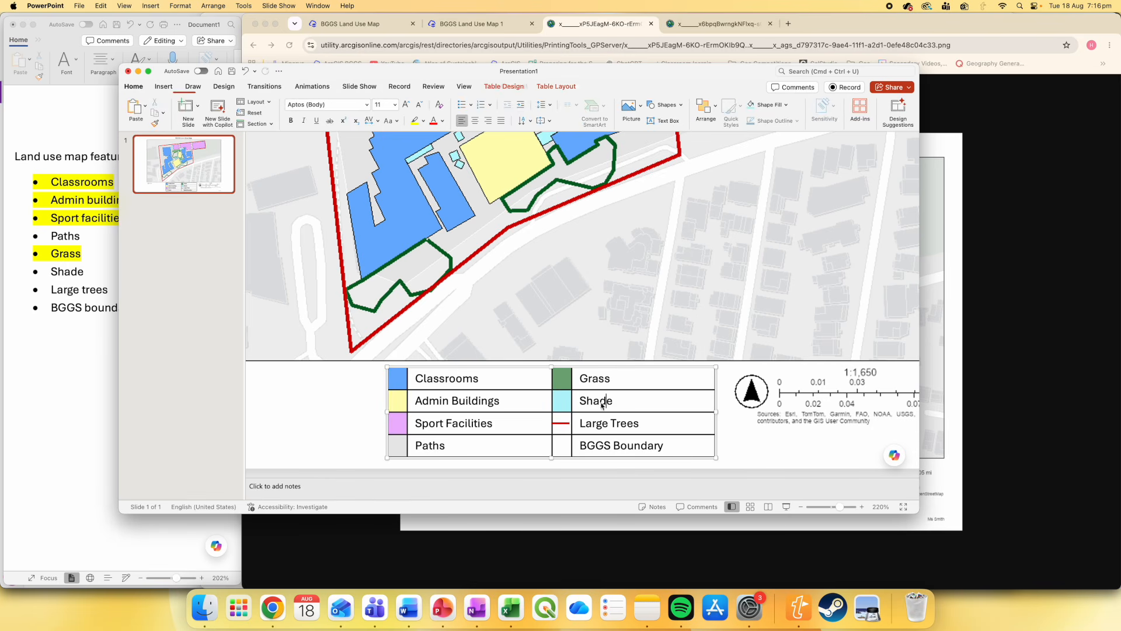
# Shorten the red line in the Large Trees swatch to about 0.47 cm so it sits inside the cell
pyautogui.click(562, 424)
pyautogui.moveTo(563, 425); pyautogui.dragTo(570, 425)
pyautogui.scroll(2, 567, 425)
pyautogui.scroll(-2, 570, 428)
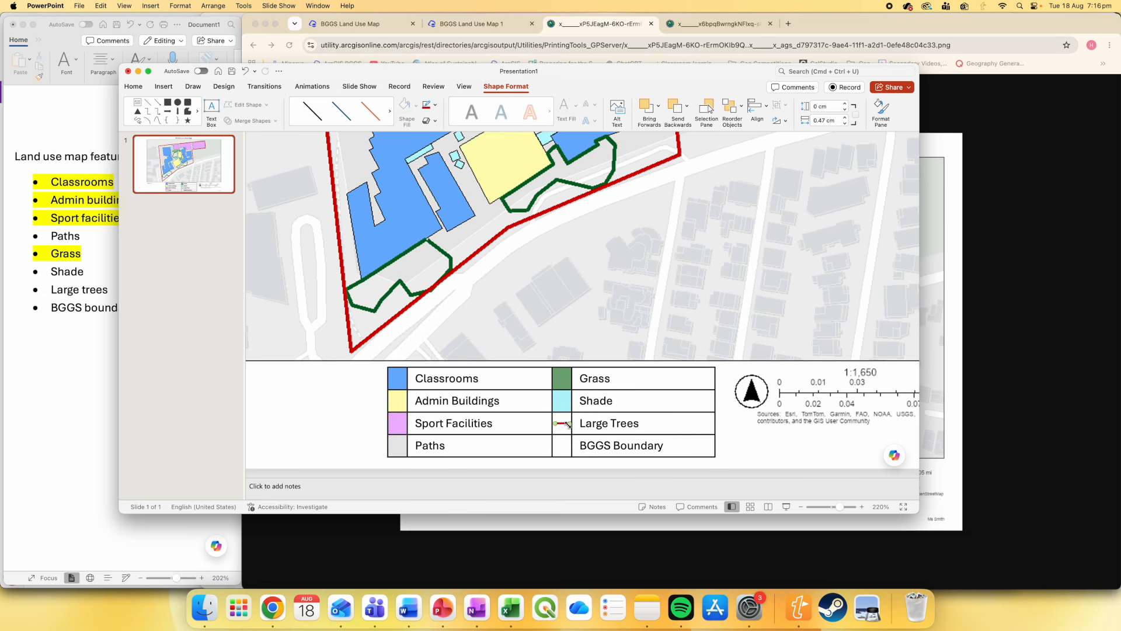
# Duplicate the red line and place the copy in the empty swatch cell beside BGGS Boundary
pyautogui.press('super+d')
pyautogui.moveTo(577, 437); pyautogui.dragTo(564, 445)
pyautogui.scroll(1, 563, 445)
pyautogui.click(563, 448)
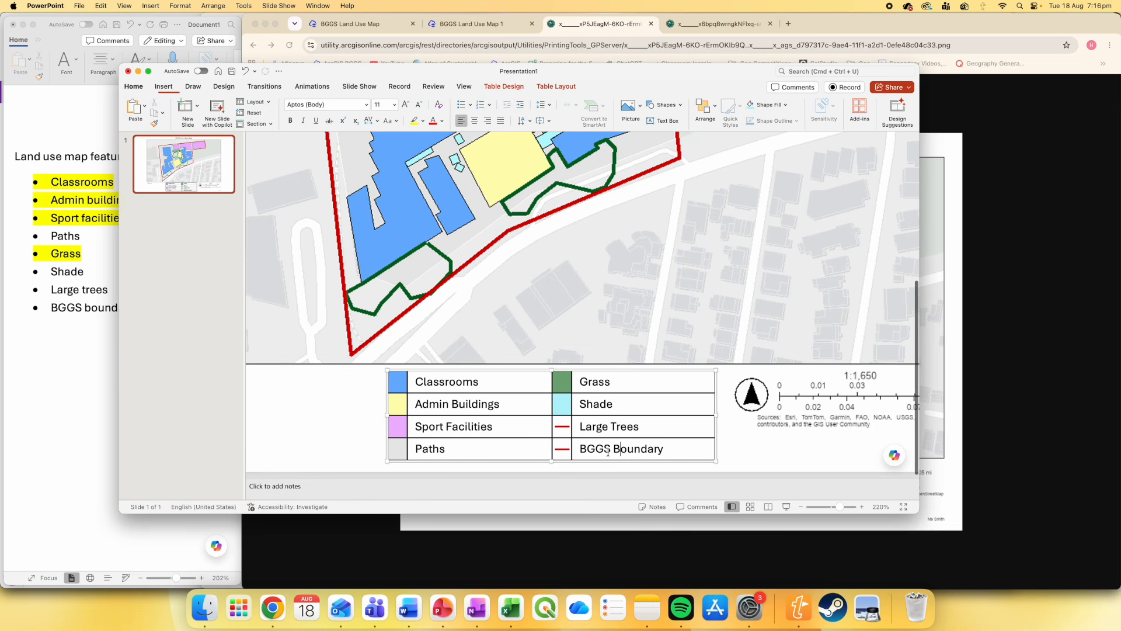
# Colour the line in the BGGS Boundary swatch with the dark green sampled from the tree outline on the map
pyautogui.click(564, 449)
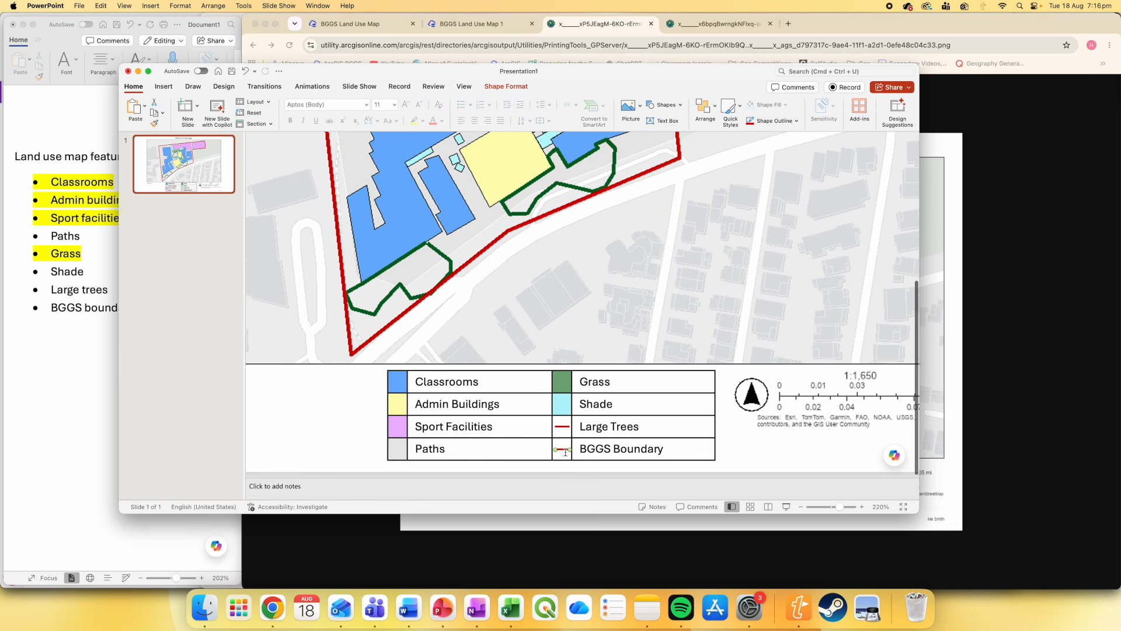
pyautogui.click(503, 88)
pyautogui.click(435, 106)
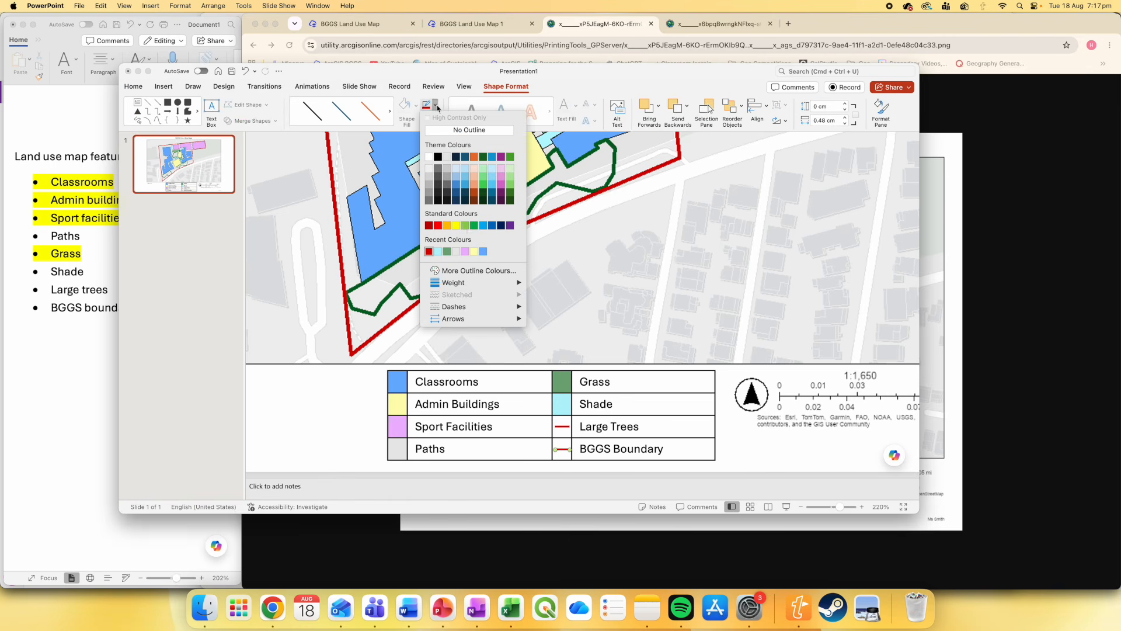
pyautogui.click(465, 271)
pyautogui.click(531, 251)
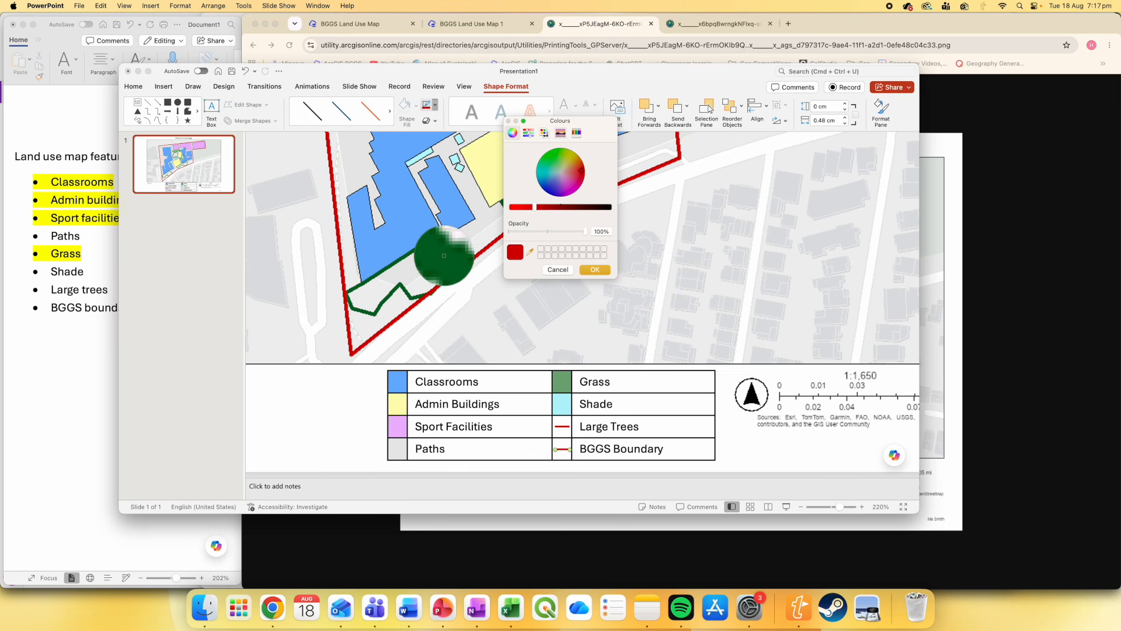
pyautogui.click(444, 255)
pyautogui.click(595, 269)
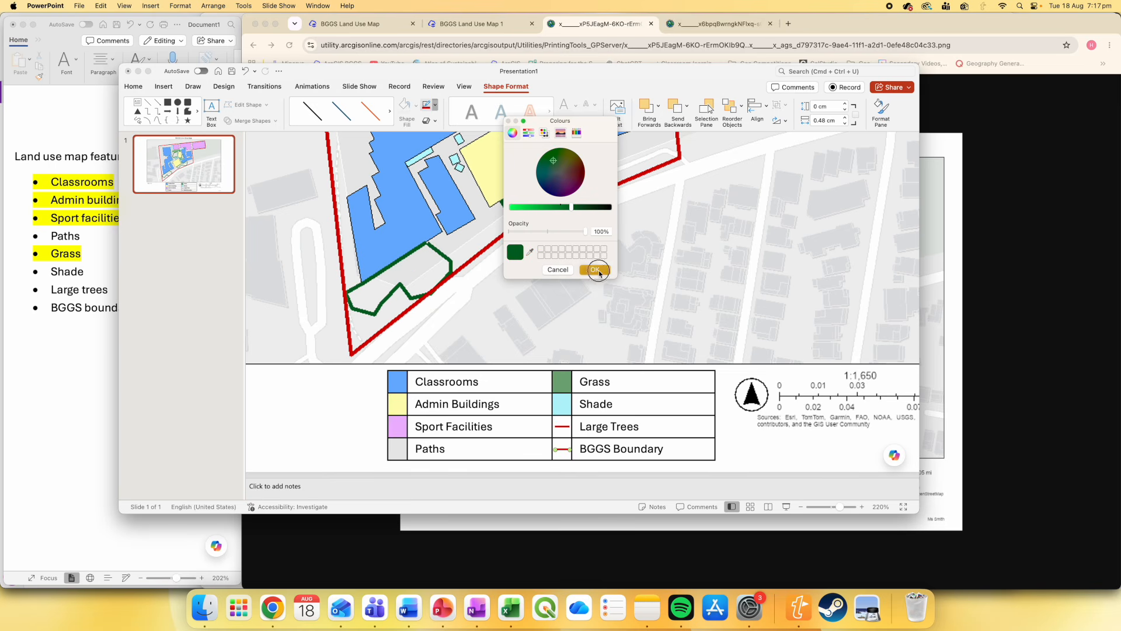
pyautogui.click(758, 436)
# Zoom the slide out to 130% to view the whole map together with its title and legend
pyautogui.press('super+a')
pyautogui.click(801, 507)
pyautogui.click(802, 507)
pyautogui.click(802, 507)
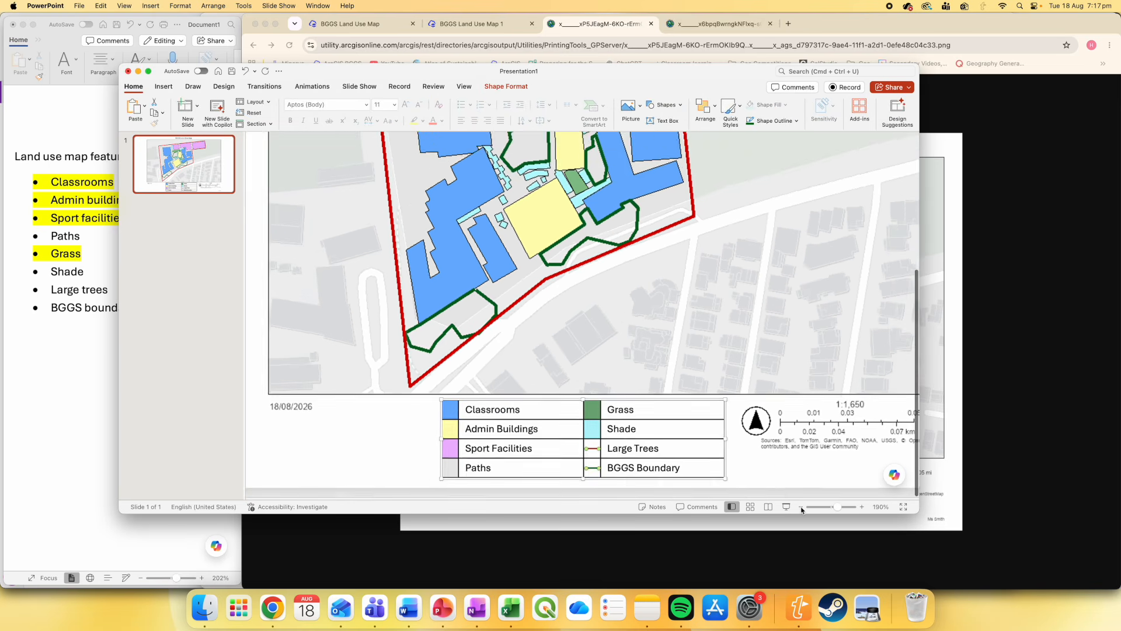
pyautogui.click(801, 507)
pyautogui.click(801, 507)
pyautogui.click(802, 507)
pyautogui.click(802, 507)
pyautogui.click(801, 507)
pyautogui.click(801, 507)
pyautogui.click(898, 392)
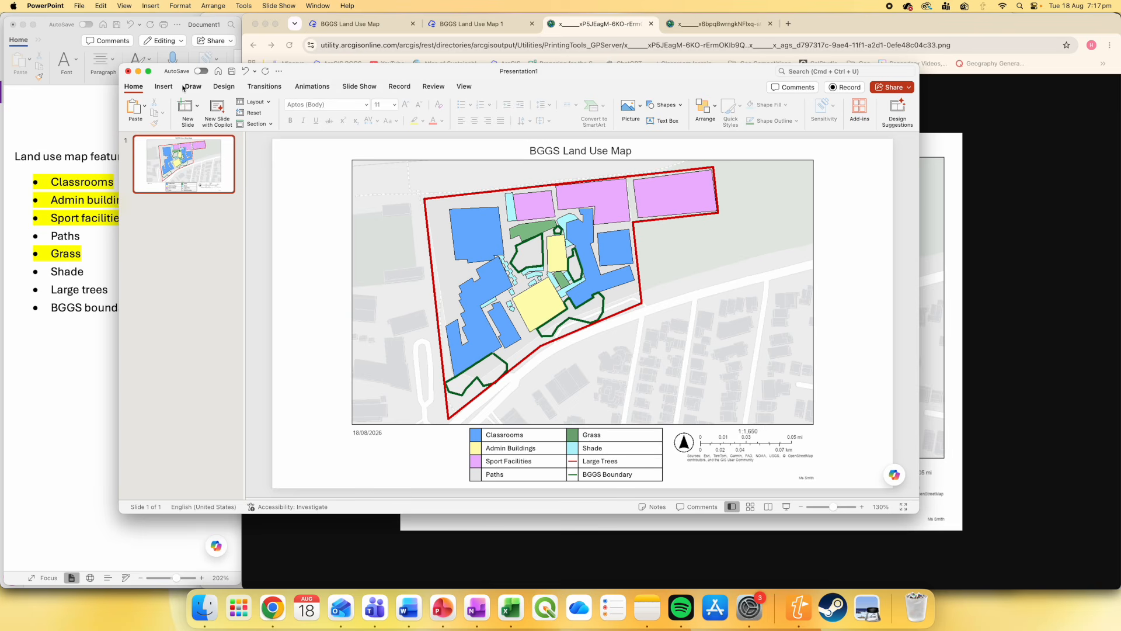
# Capture a screenshot of the slide area containing the map title, map, legend, north arrow and scale
pyautogui.click(164, 87)
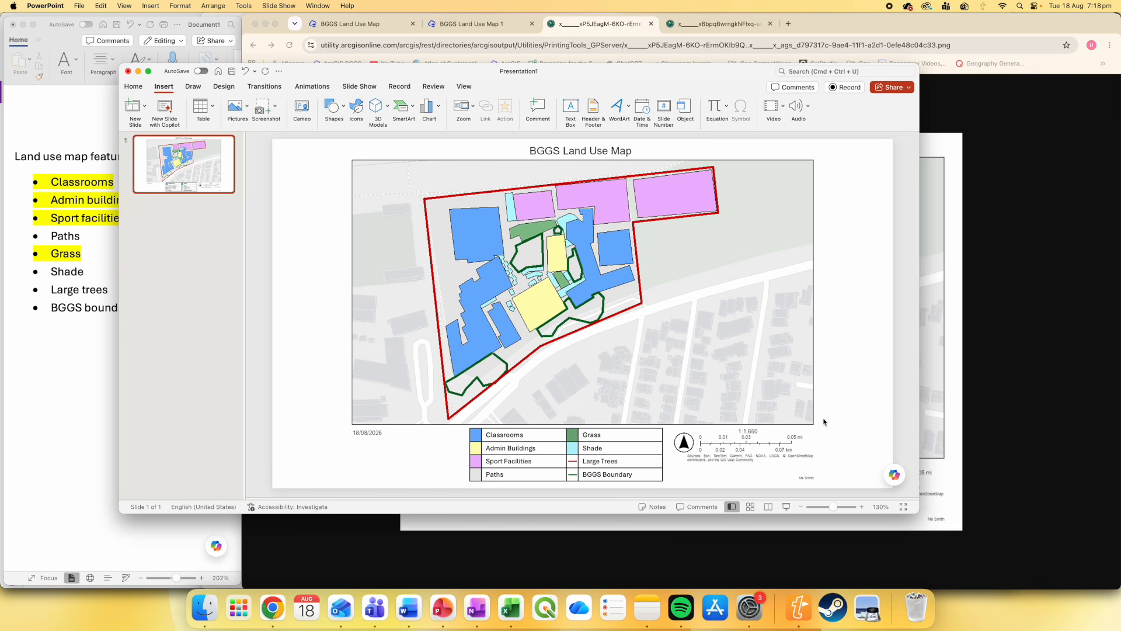
pyautogui.press('super+shift+4')
pyautogui.moveTo(327, 141); pyautogui.dragTo(849, 487)
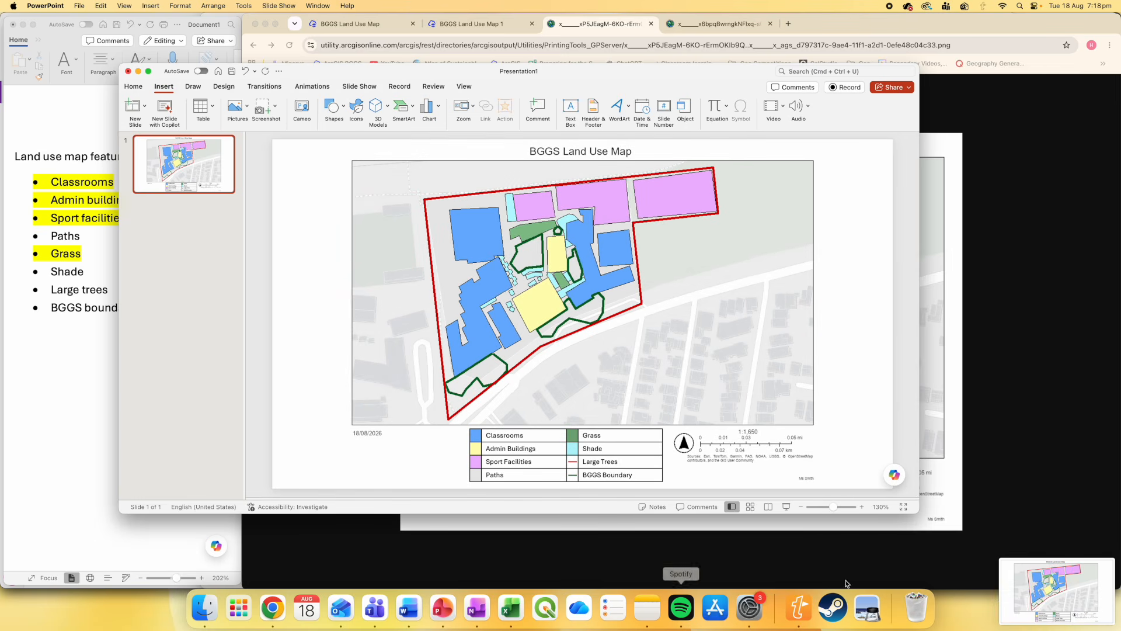
# Copy the captured map image, switch to the Word document and paste it below the land use feature list
pyautogui.click(1039, 591)
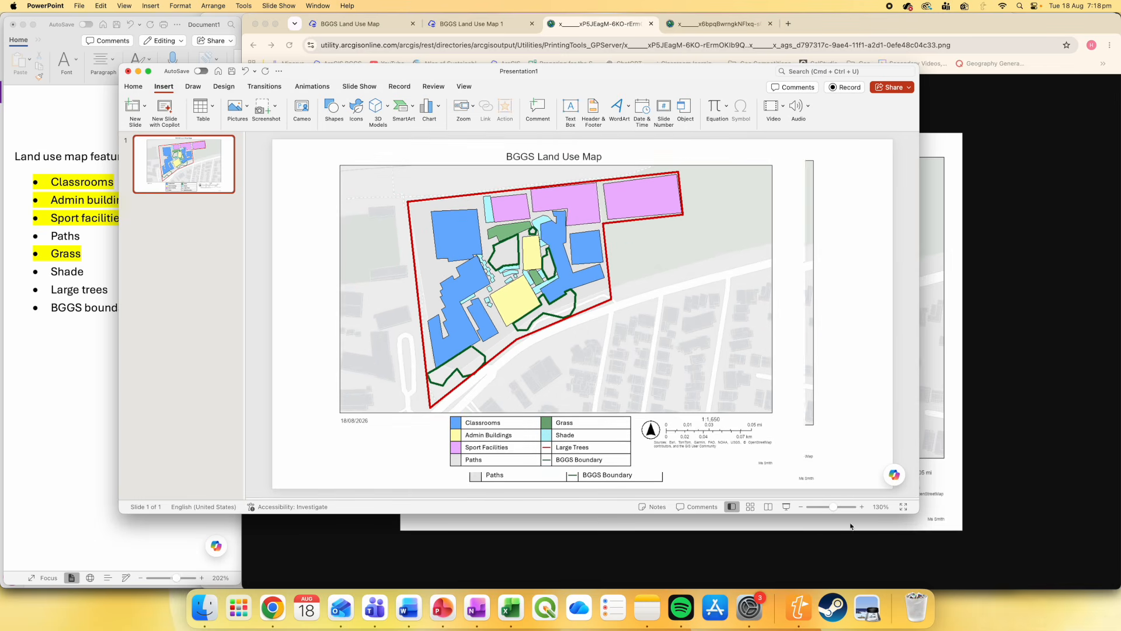
pyautogui.rightClick(565, 224)
pyautogui.click(584, 258)
pyautogui.click(68, 306)
pyautogui.press('super+v')
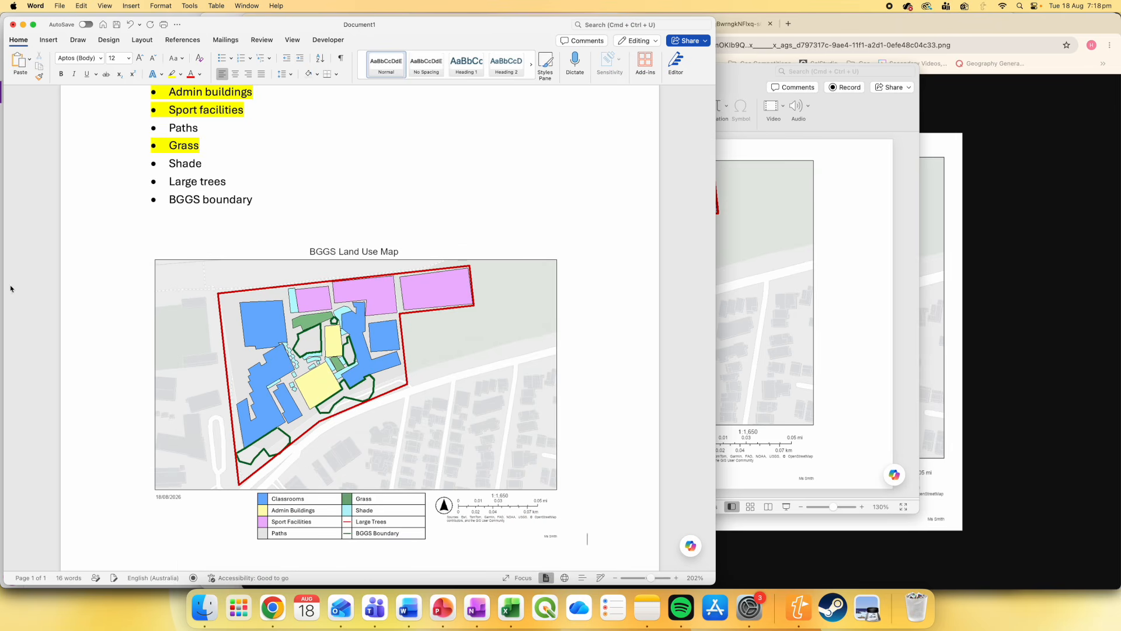
# Add a thin black border around the pasted land use map picture
pyautogui.click(289, 366)
pyautogui.scroll(-1, 312, 355)
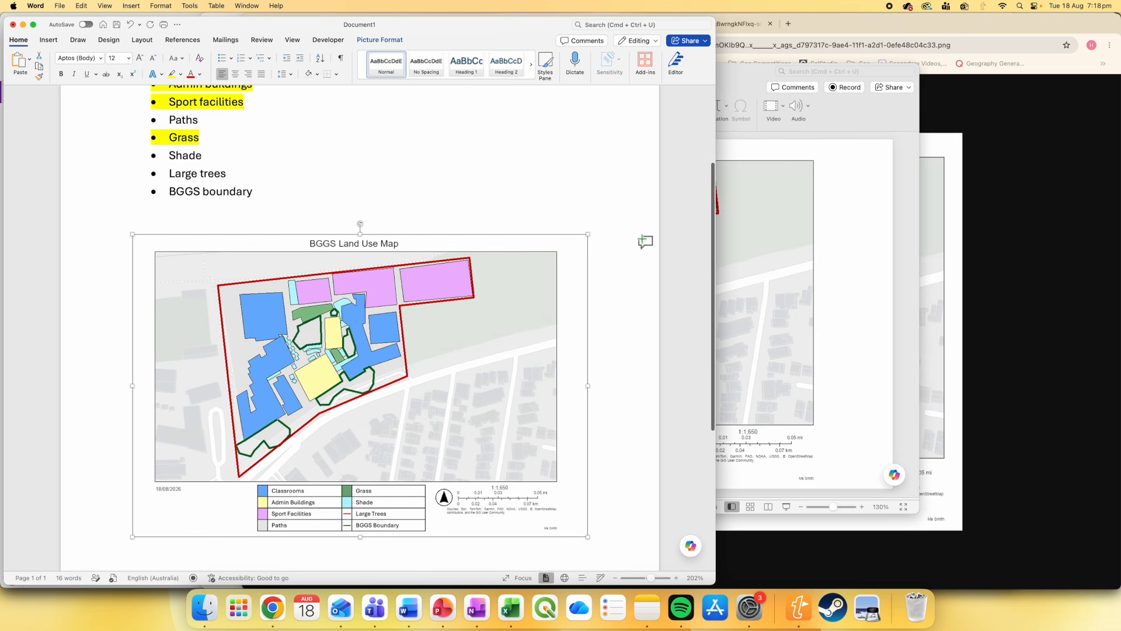
pyautogui.click(380, 39)
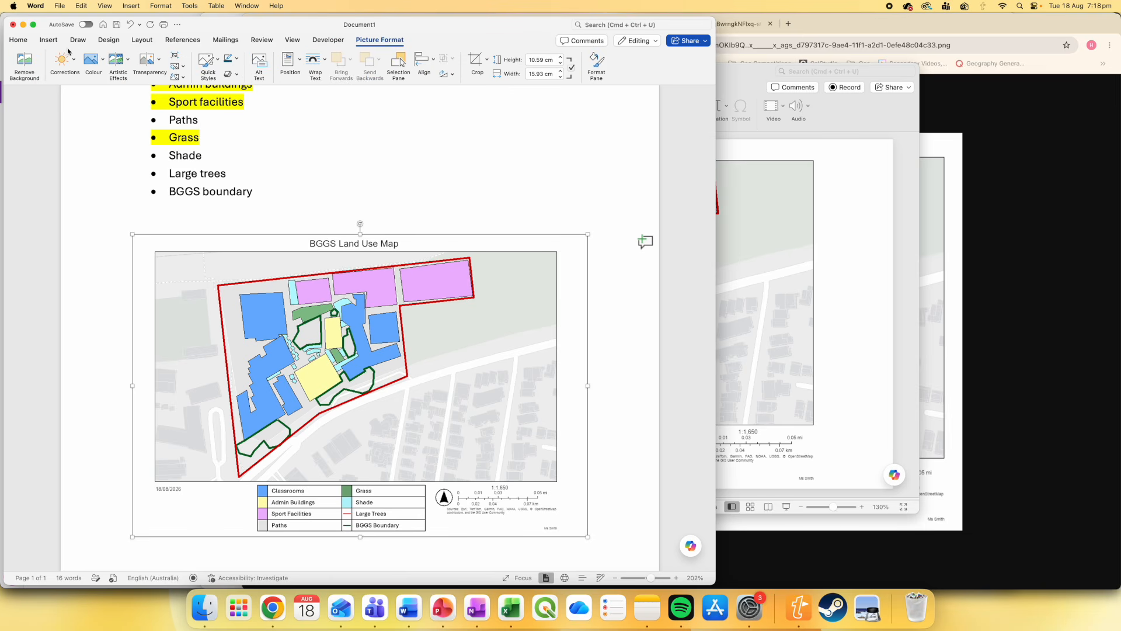
pyautogui.click(18, 40)
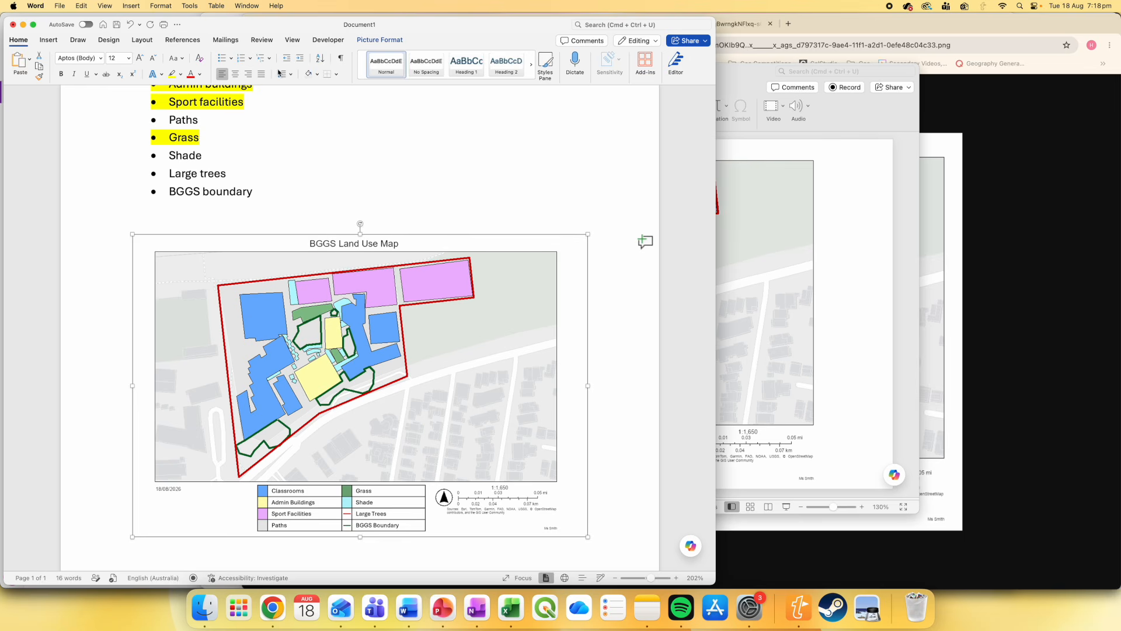
pyautogui.click(373, 40)
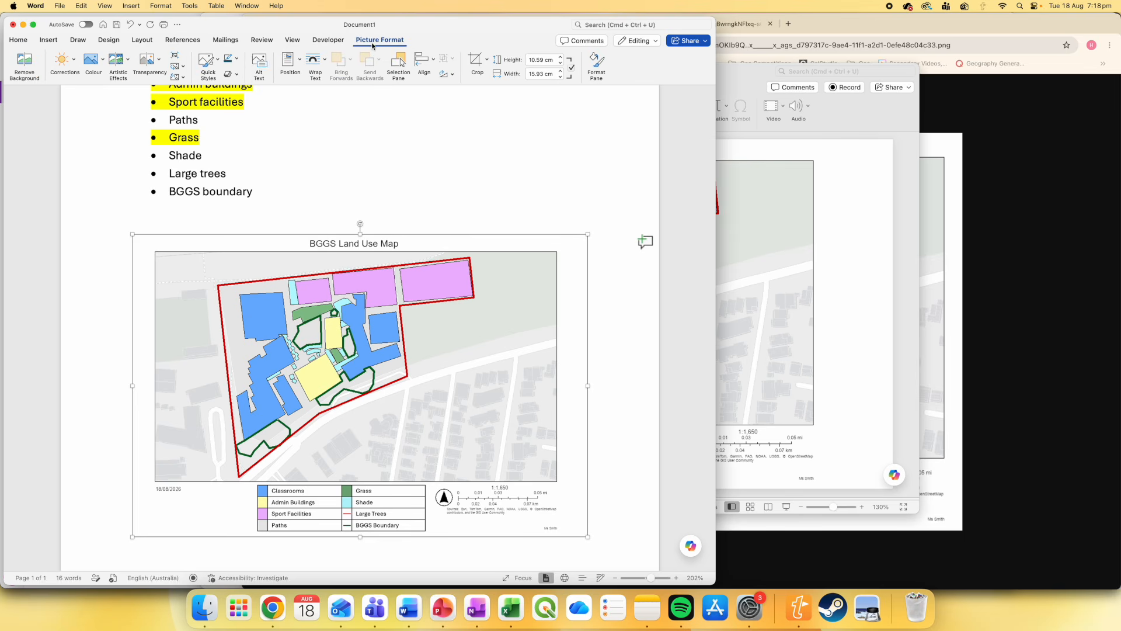
pyautogui.click(236, 59)
pyautogui.click(241, 111)
pyautogui.click(643, 322)
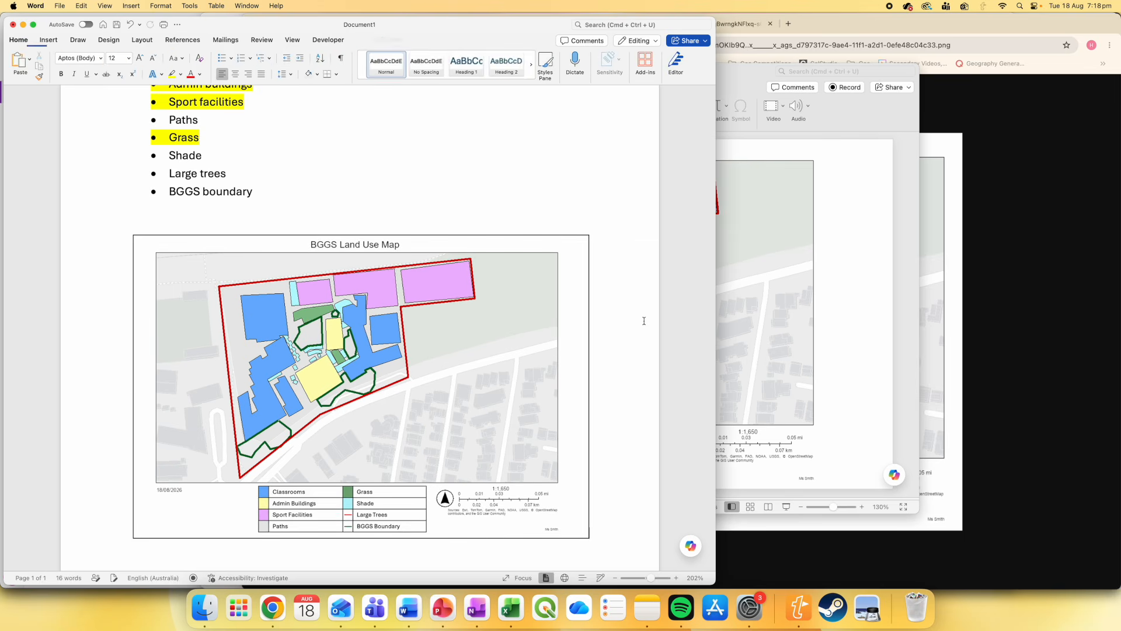
pyautogui.scroll(-2, 642, 322)
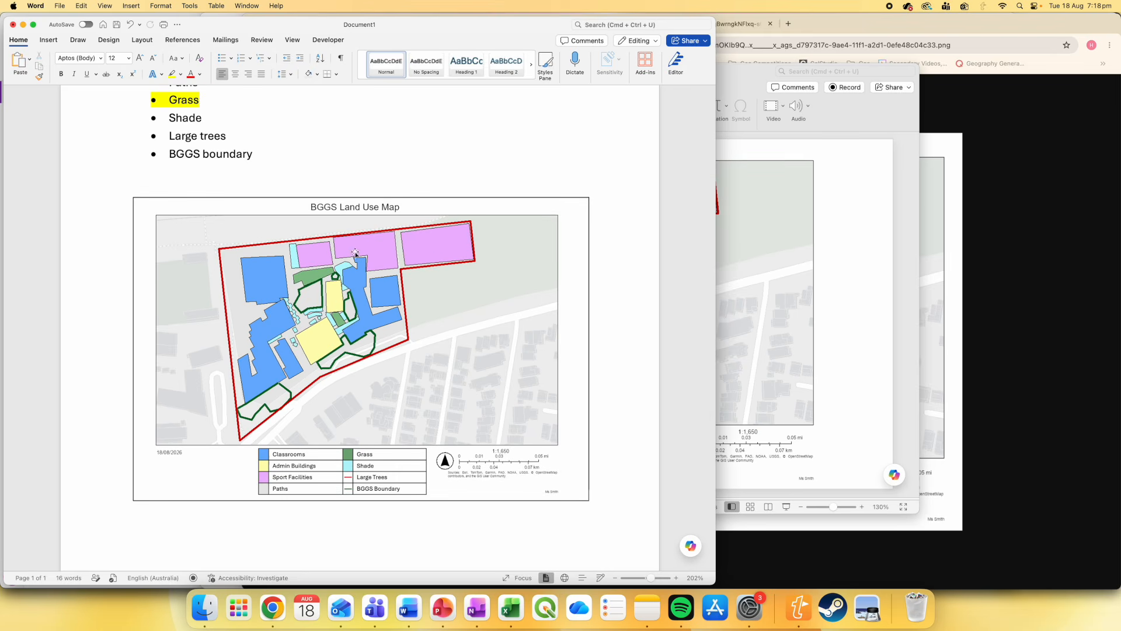